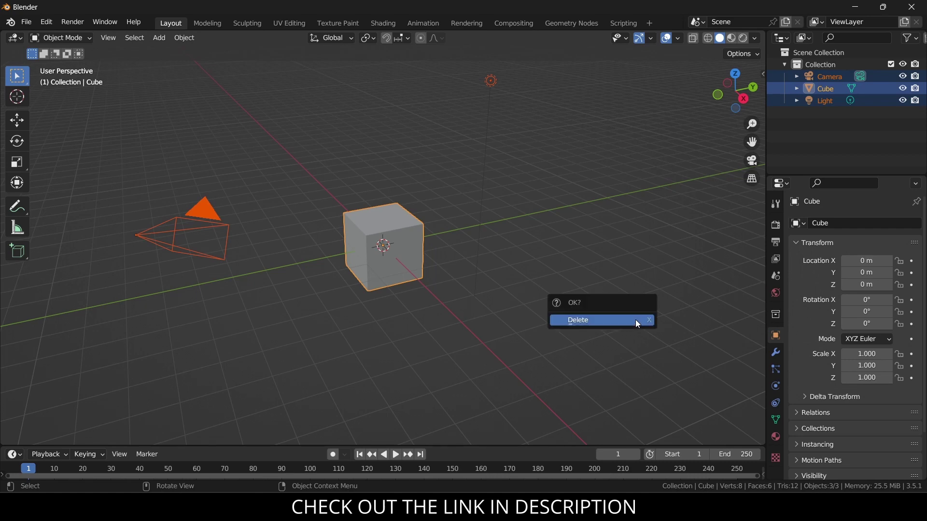
Delete all the default scene objects and add a GearGenMaster gear set to the external BEVEL type.
left_click(635, 321)
left_click(160, 38)
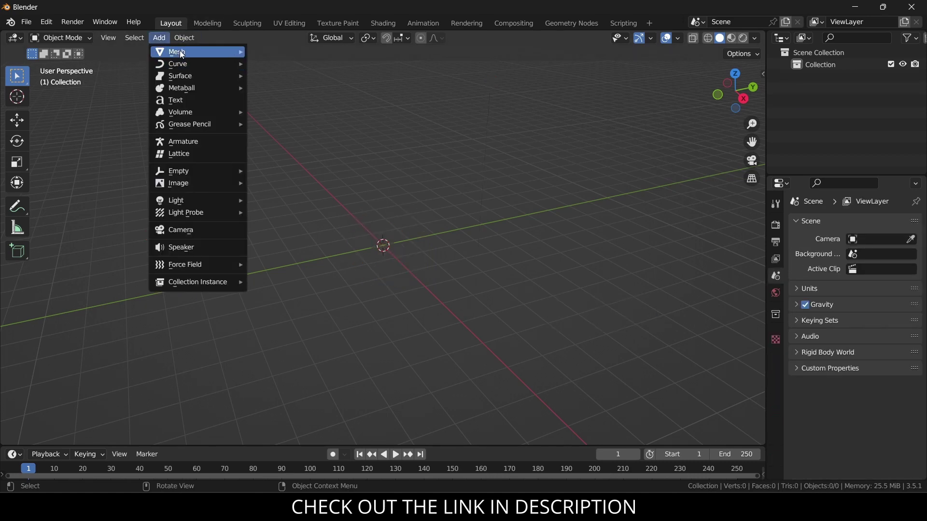
mouse_move(179, 51)
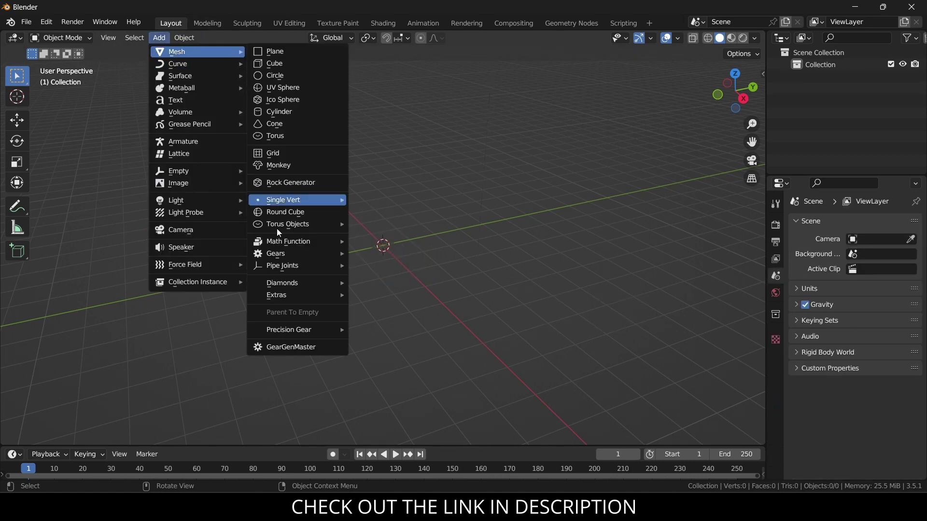
left_click(294, 345)
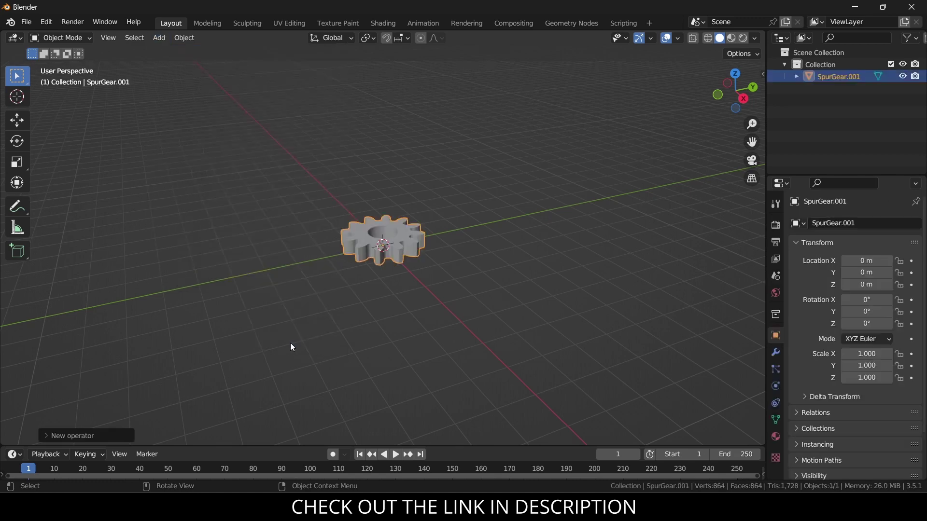
left_click(67, 430)
left_click(130, 250)
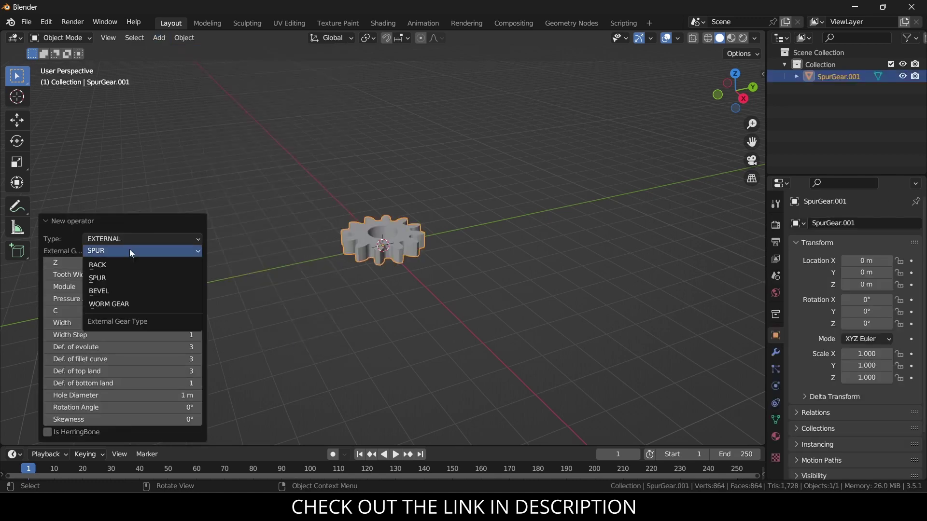
left_click(130, 288)
Set the bevel gear's pinion tooth count Z to 40 and the mating gear count Z2 to 20.
left_click(107, 263)
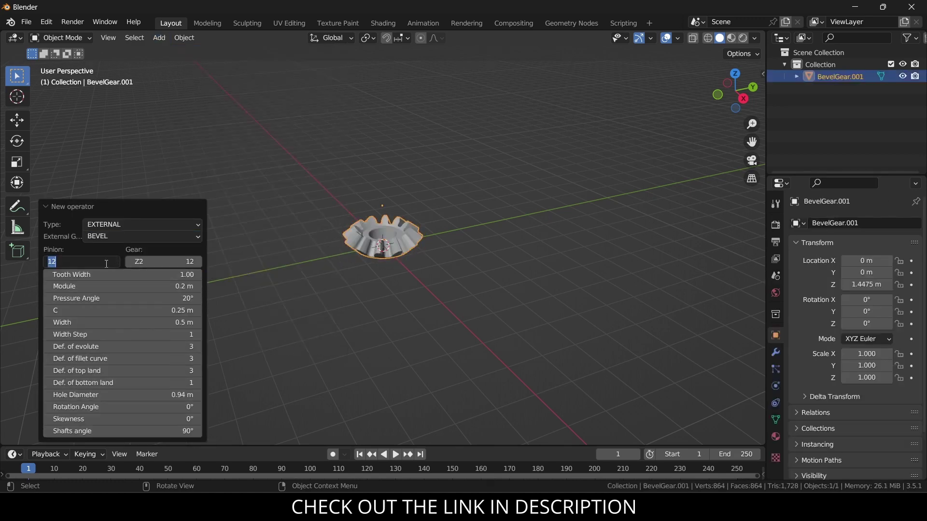
type("40")
left_click(152, 262)
type("20")
key("Return")
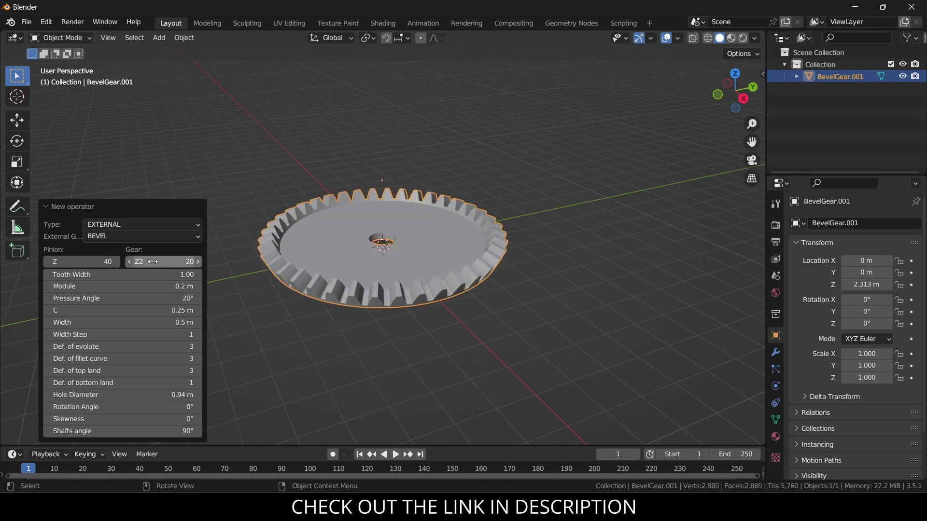
Set the 40-tooth bevel gear's width to 1.5 m and deselect it.
left_click_drag(165, 322, 200, 322)
middle_click_drag(453, 325, 373, 307)
left_click(174, 322)
type("1.5")
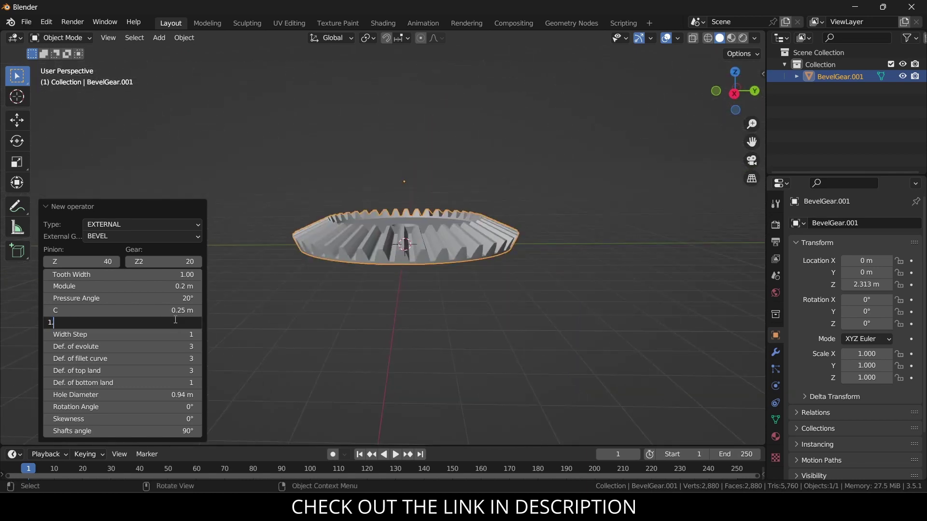
key("Return")
middle_click_drag(398, 236, 412, 265)
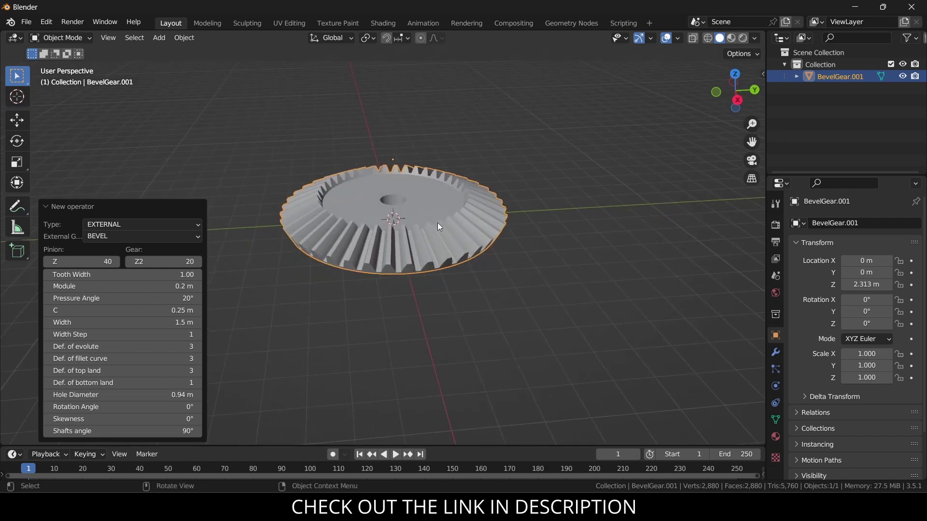
left_click(545, 246)
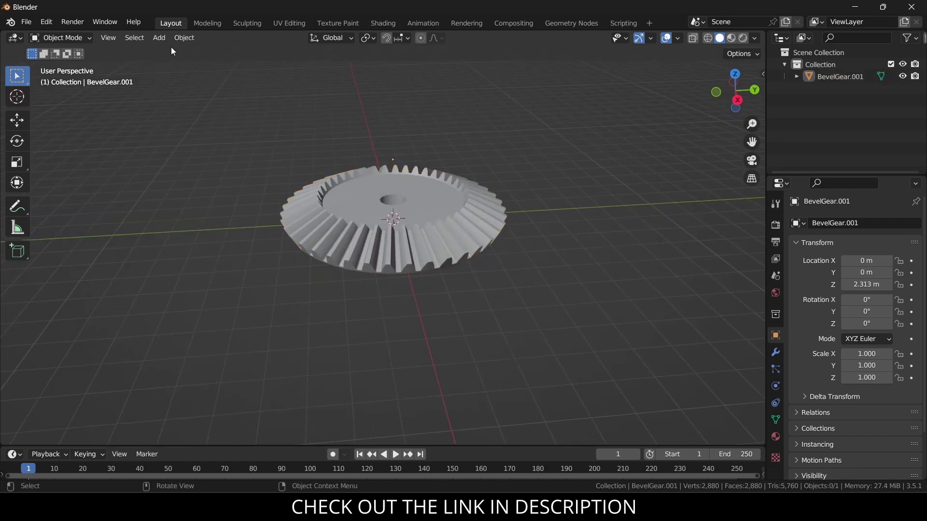
Add a second GearGenMaster gear and set its external gear type to BEVEL.
left_click(158, 38)
mouse_move(176, 51)
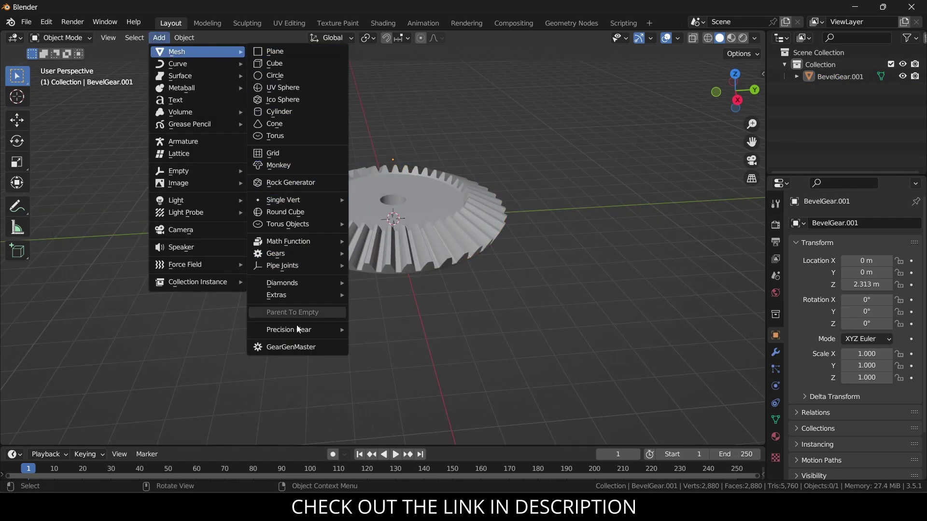
left_click(296, 347)
left_click(132, 251)
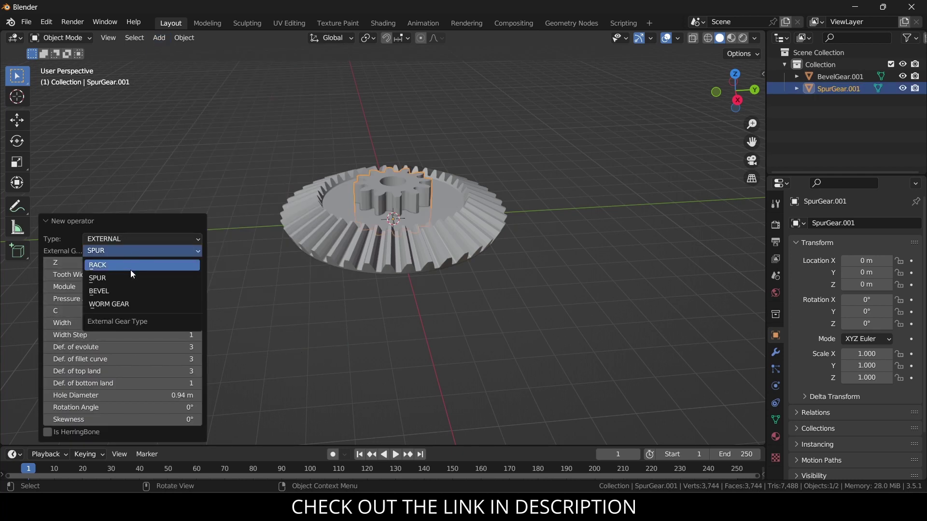
left_click(131, 288)
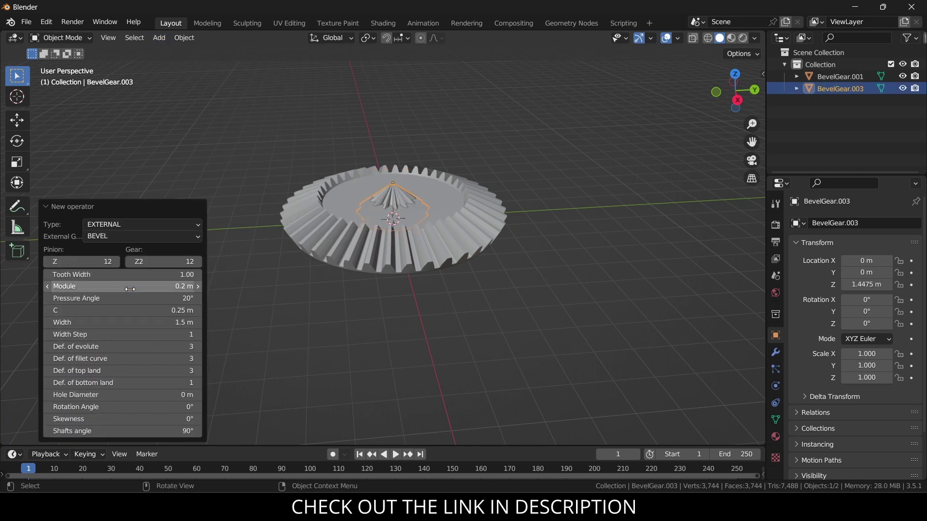
Give the second bevel gear Z 20, Z2 40 and a hole diameter of about 0.84 m.
left_click(96, 261)
type("20")
key("Return")
left_click(164, 261)
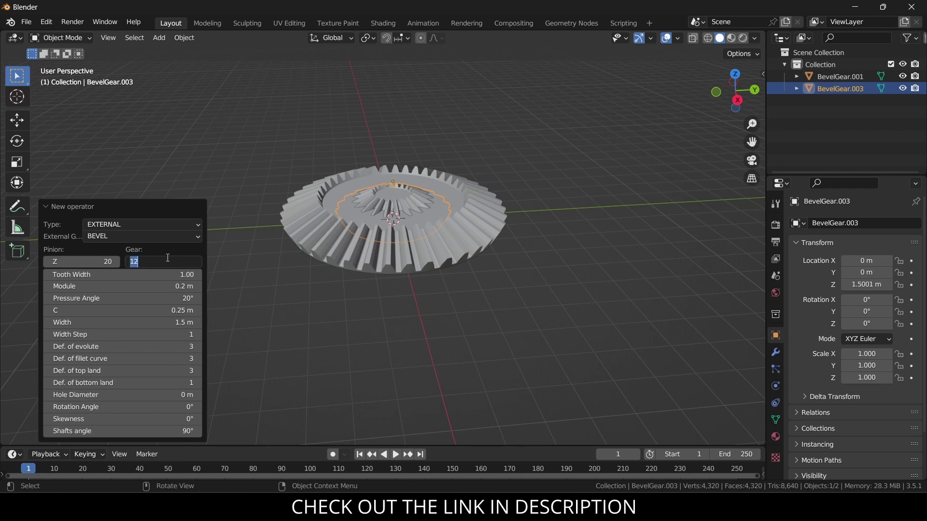
type("40")
key("Return")
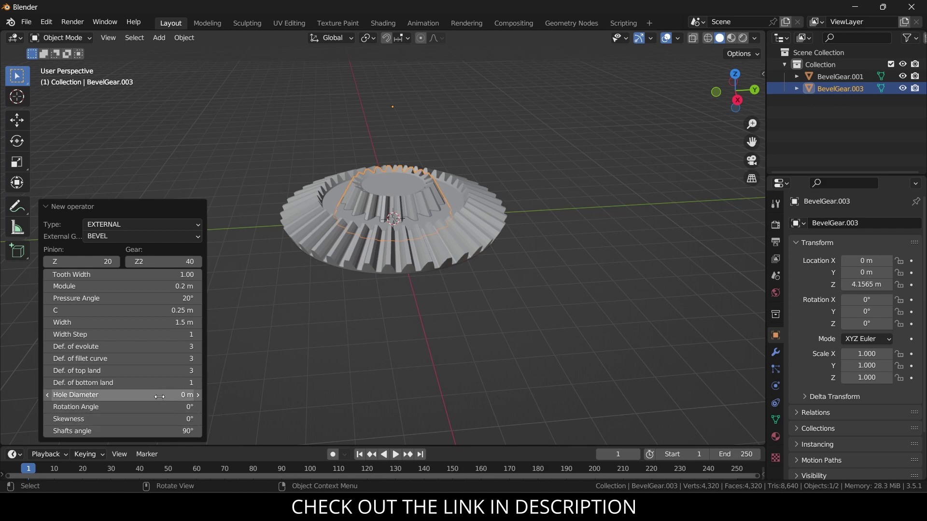
left_click_drag(159, 397, 173, 397)
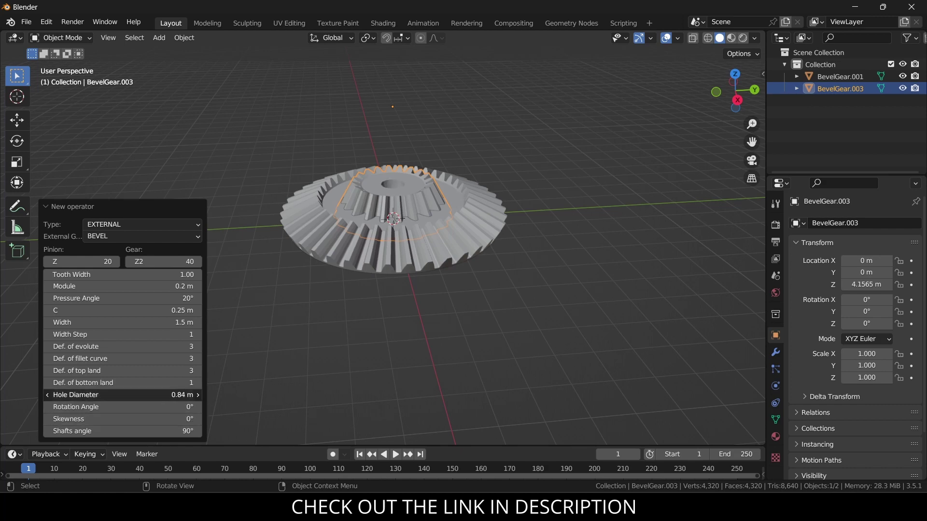
Snap the 3D cursor to the large bevel gear's origin and snap the small bevel gear to the cursor.
left_click(473, 269)
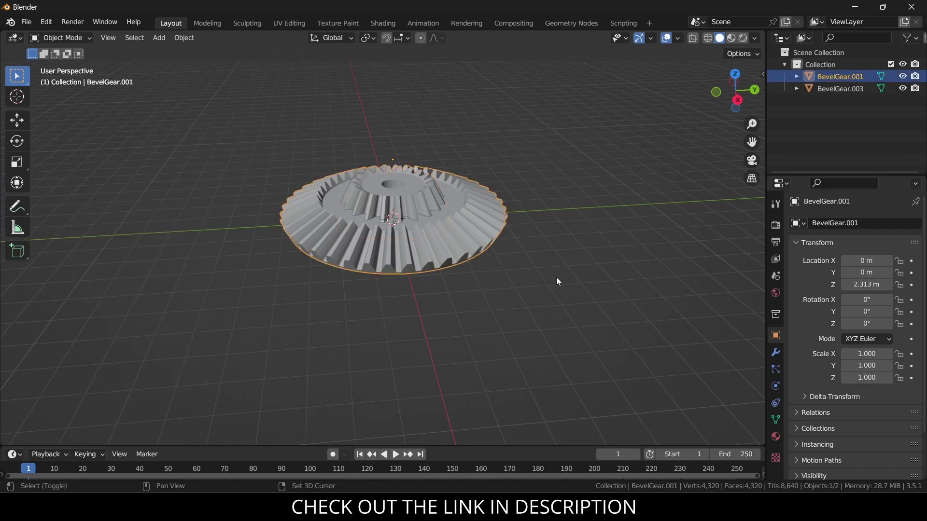
key("shift+s")
left_click(533, 348)
left_click(428, 179)
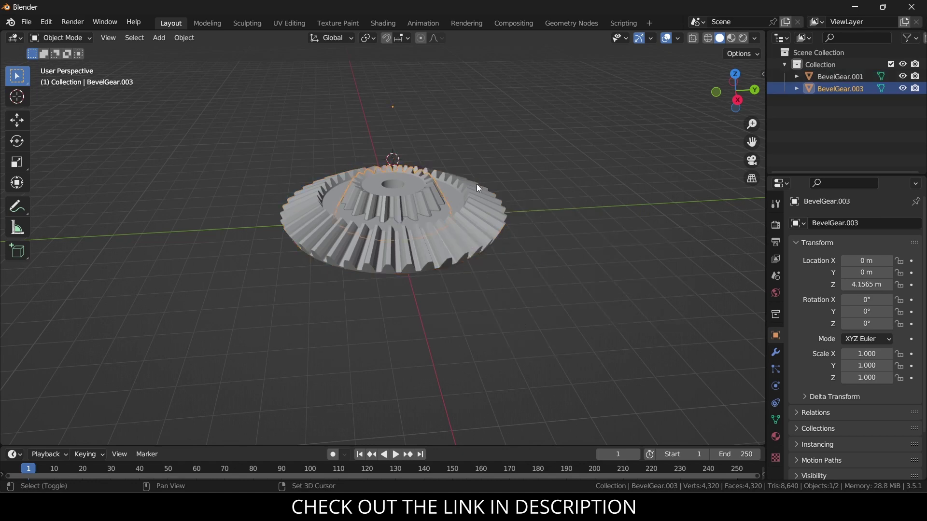
key("shift+s")
left_click(497, 118)
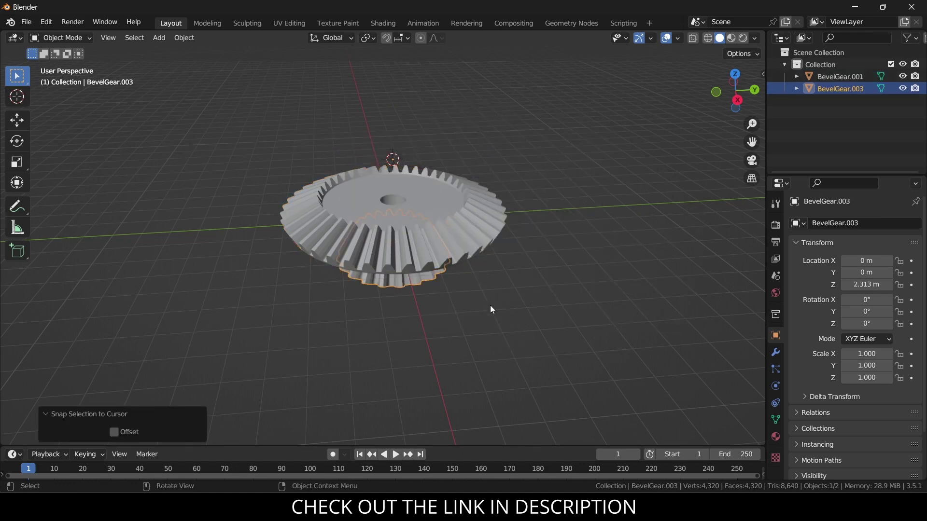
Rotate the small bevel gear 90° around the global X axis.
key("r")
key("x")
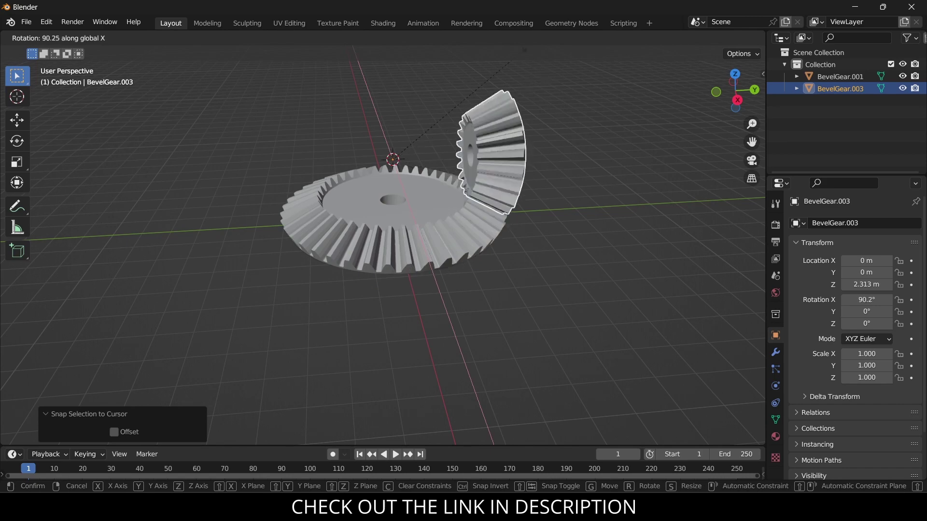
type("90")
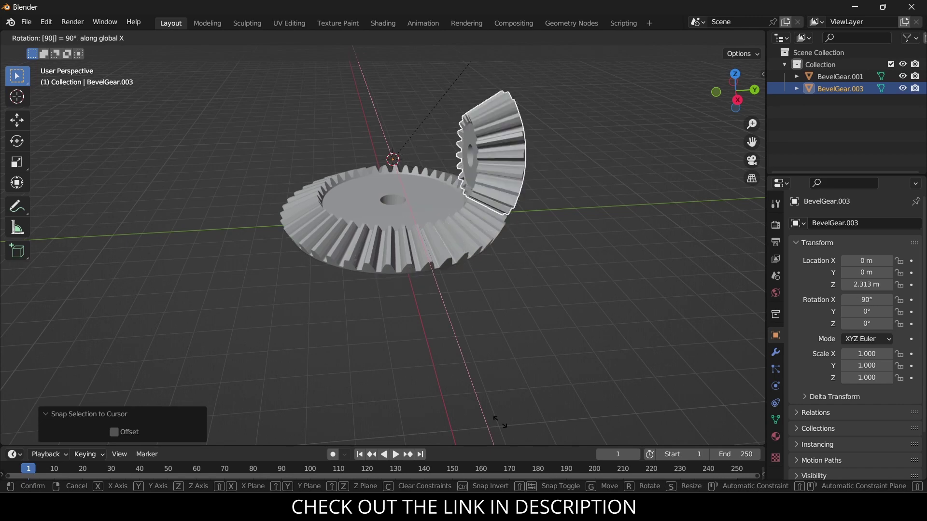
key("Return")
Apply the rotation transform to the small bevel gear.
middle_click_drag(540, 320, 366, 219)
key("KP_1")
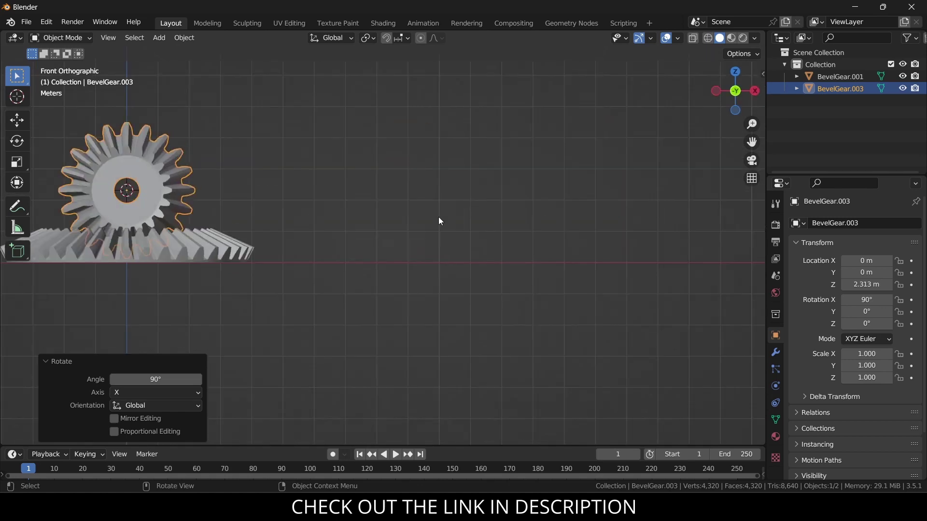
key("ctrl+KP_1")
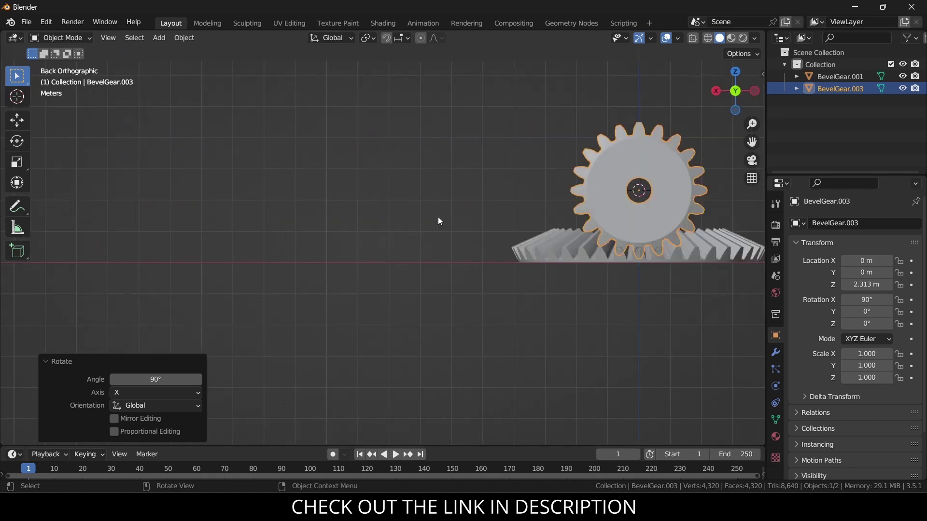
scroll(630, 216, "up", 1)
scroll(630, 217, "up", 4)
middle_click_drag(642, 221, 437, 278, "shift")
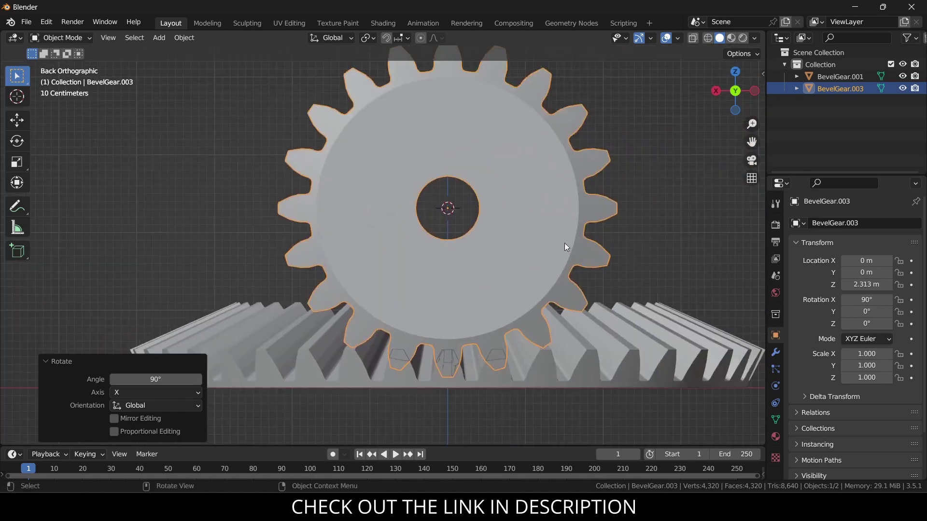
key("ctrl+a")
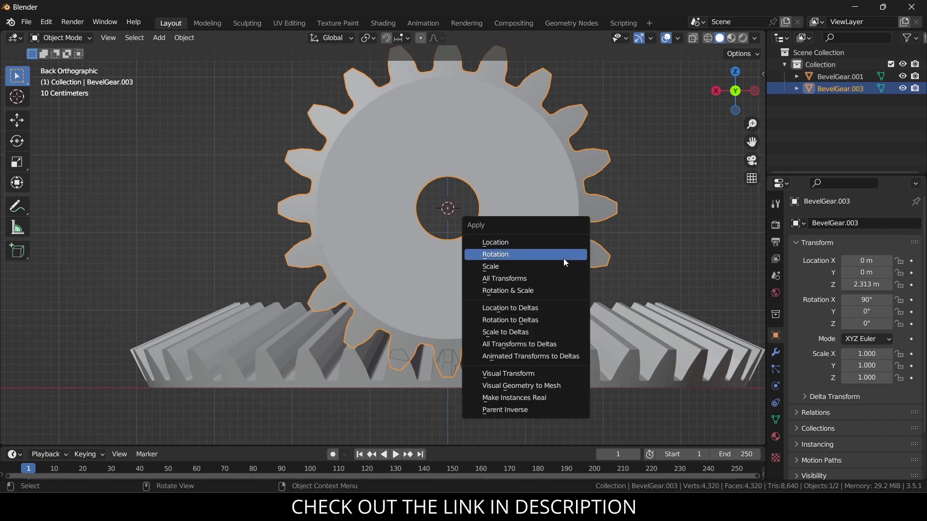
left_click(560, 255)
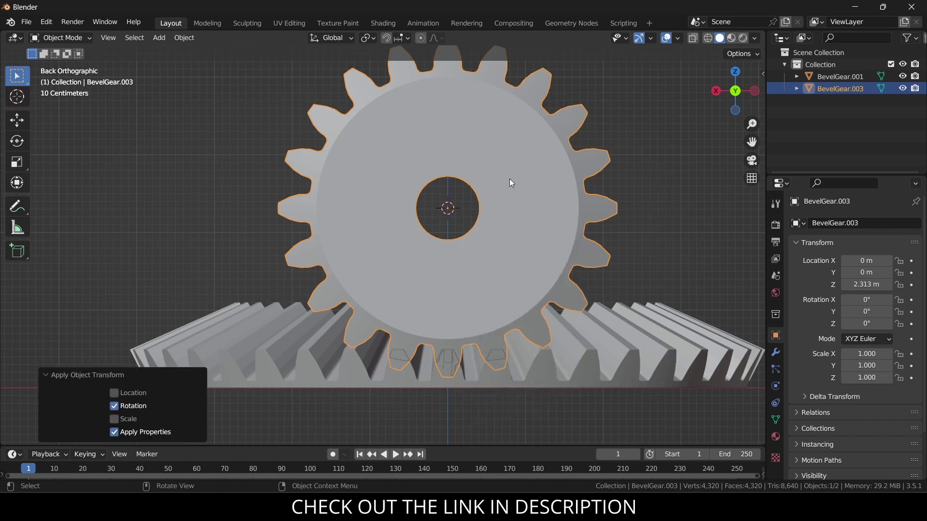
Rotate the small gear by about -8.83° in the back view so its teeth mesh with the large gear.
key("r")
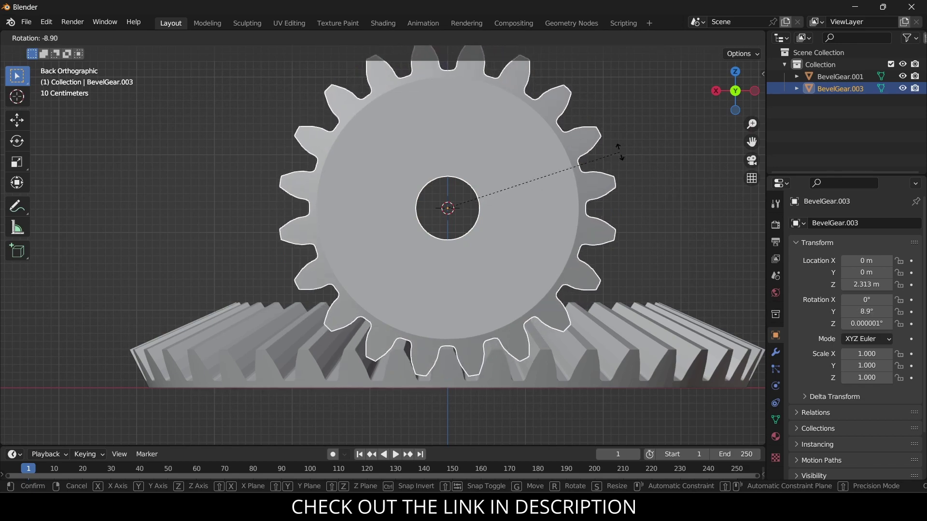
left_click(619, 159)
scroll(493, 342, "up", 5)
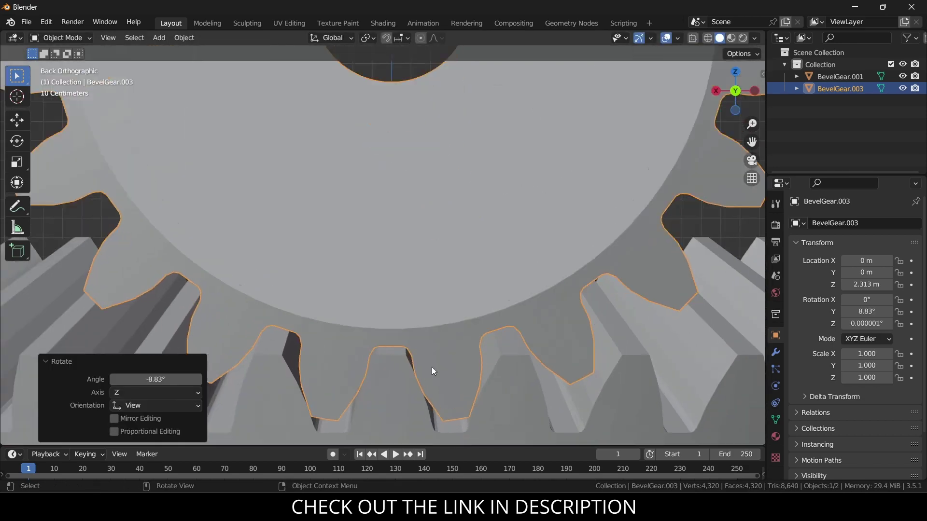
scroll(419, 266, "up", 3)
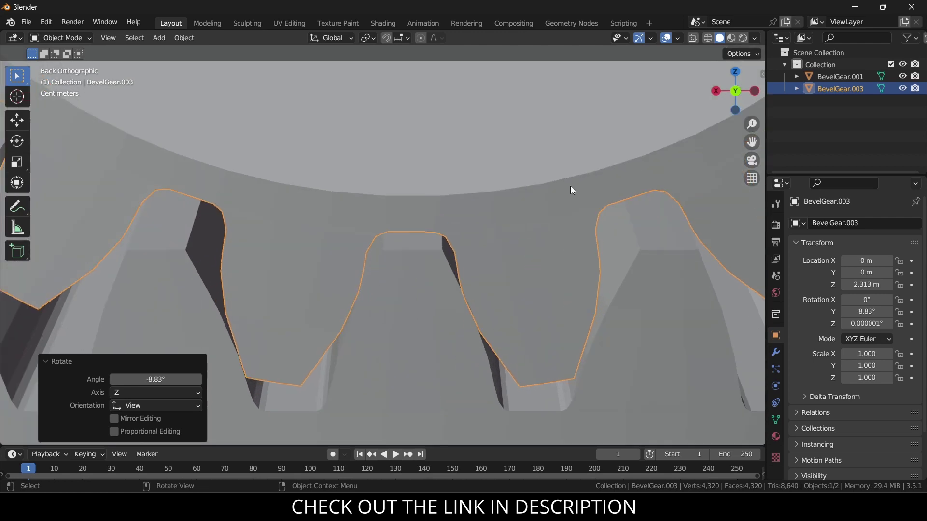
Display the gears in wireframe shading with X-ray turned off.
left_click(693, 38)
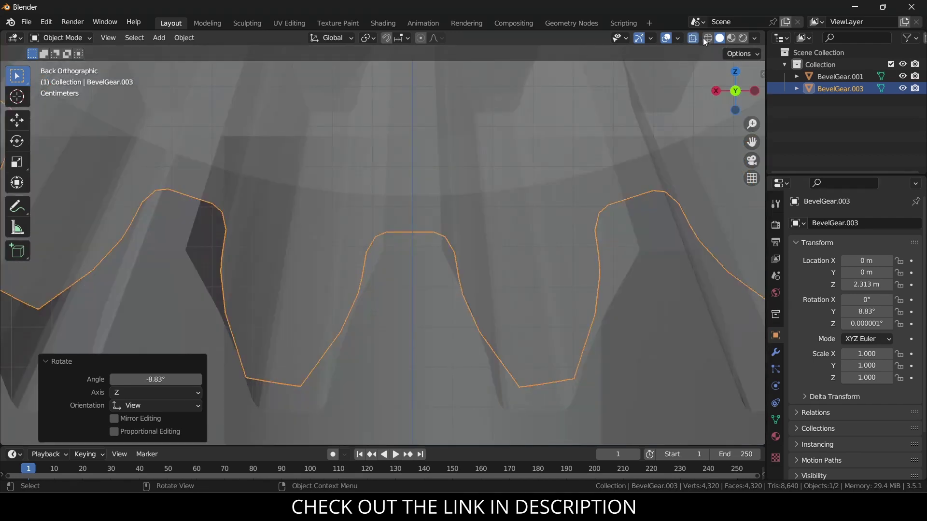
left_click(708, 38)
left_click(528, 197)
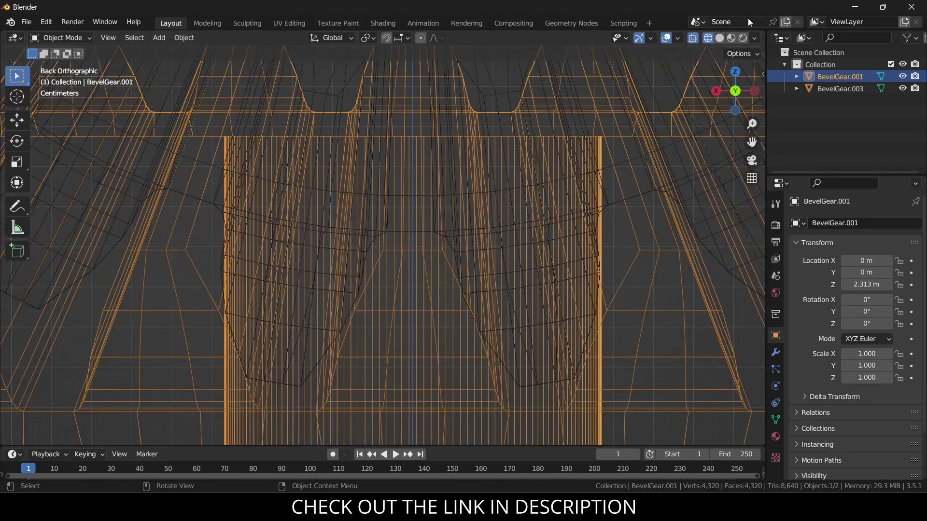
left_click(694, 39)
Fine-tune the small gear's tooth alignment by rotating it about 0.27° around the global Y axis.
left_click(573, 186)
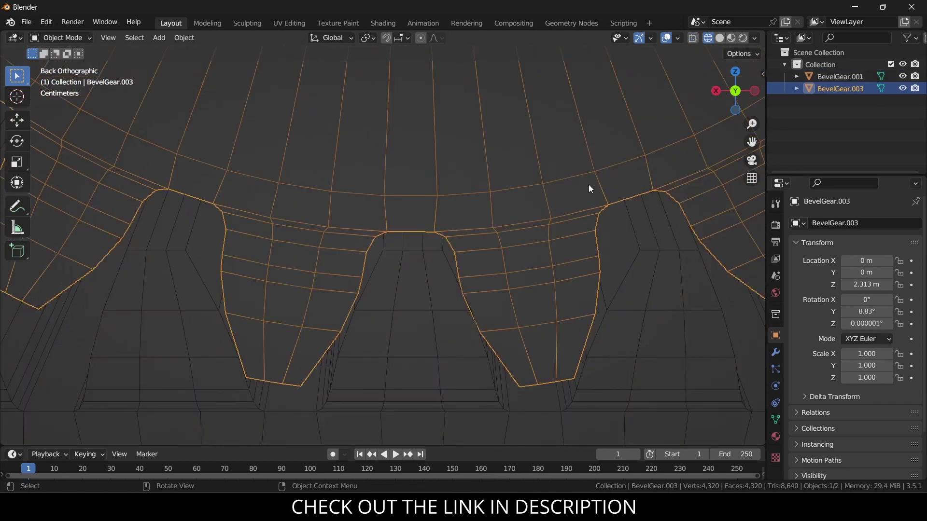
key("r")
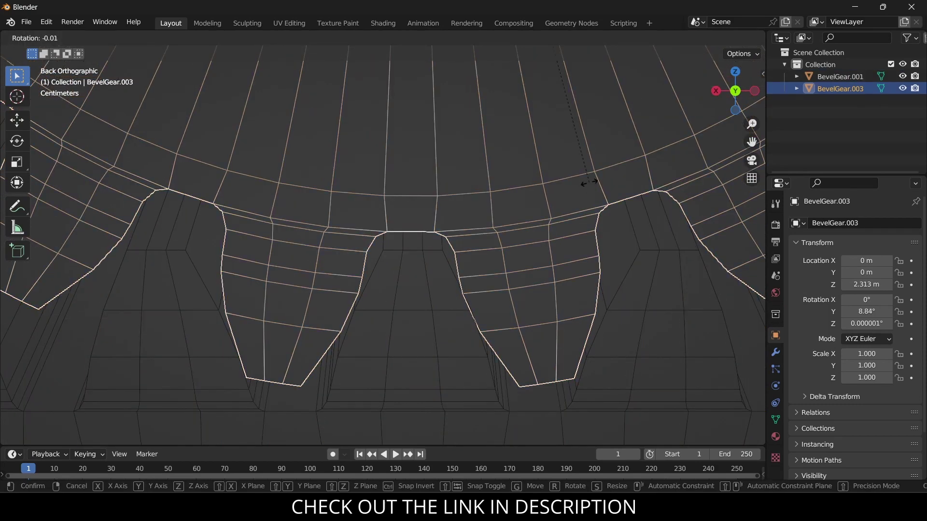
key("y")
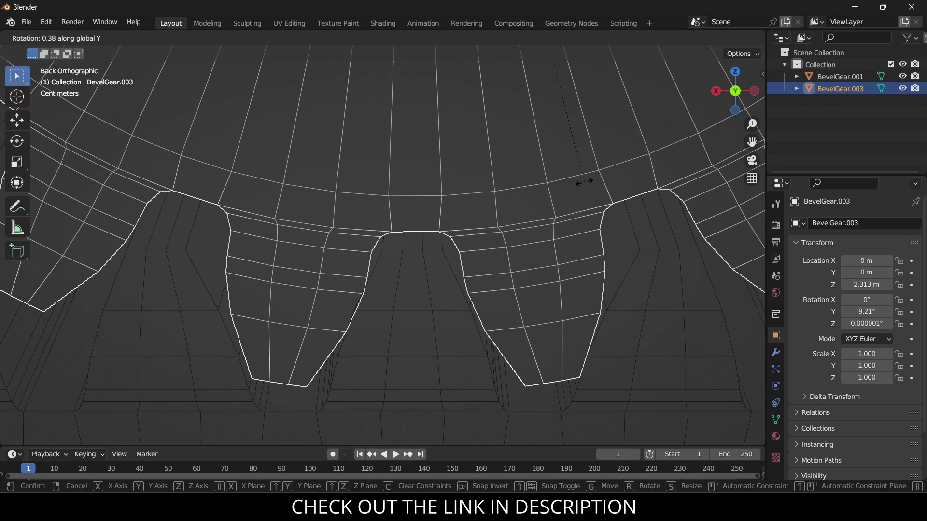
left_click(544, 188)
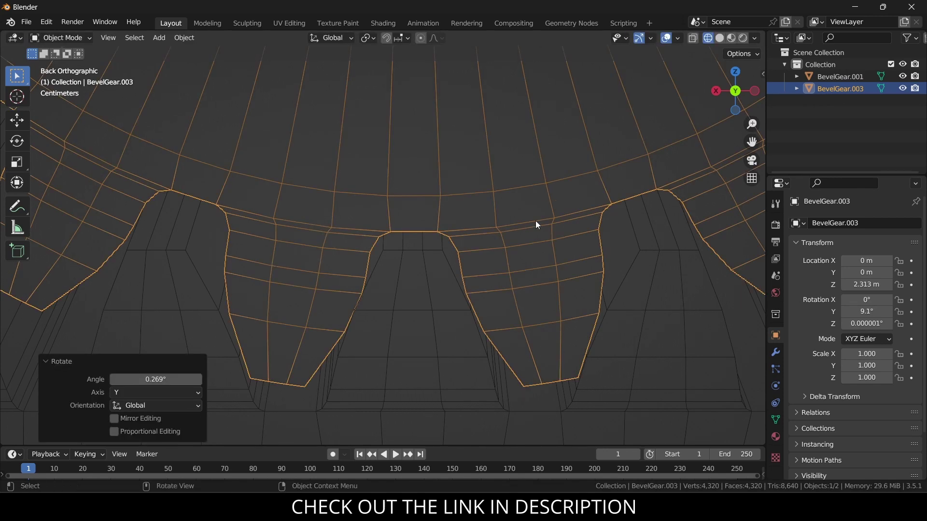
Deselect both bevel gears and return the viewport to solid shading to inspect the meshed teeth.
left_click(473, 366)
scroll(473, 365, "down", 2)
scroll(474, 364, "down", 1)
scroll(476, 361, "down", 3)
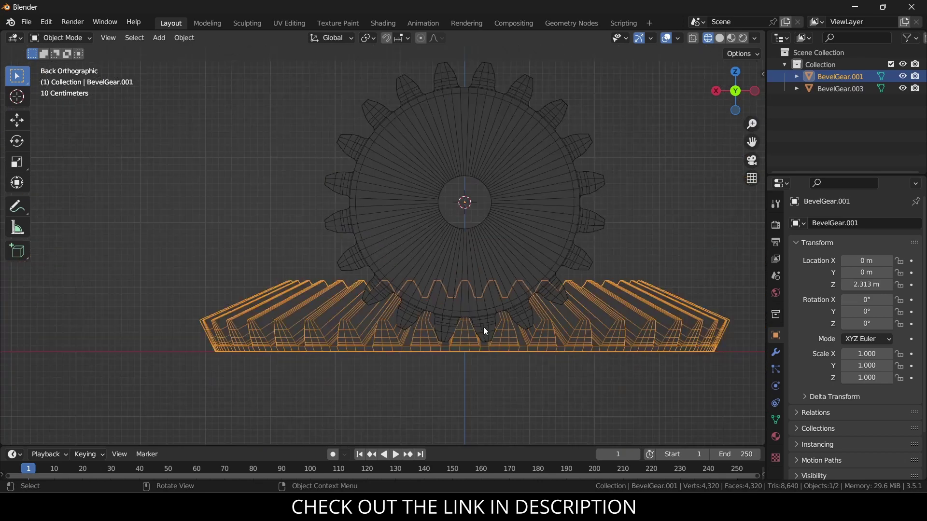
middle_click_drag(519, 161, 570, 230)
left_click(569, 231)
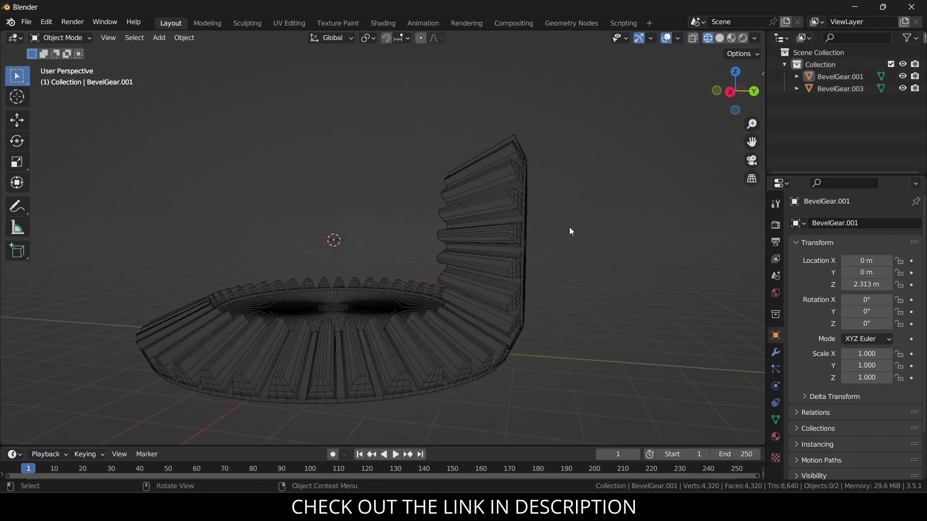
left_click(719, 38)
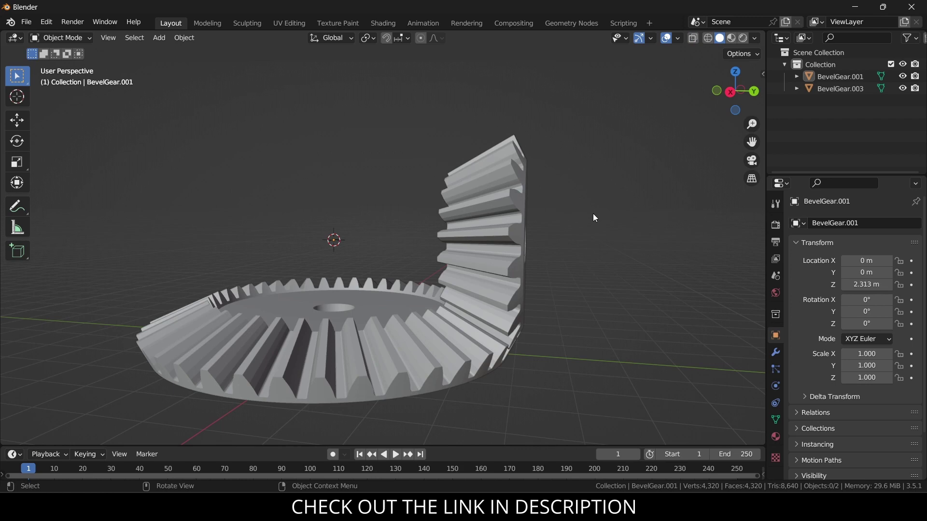
scroll(592, 213, "down", 4)
middle_click_drag(580, 213, 496, 257)
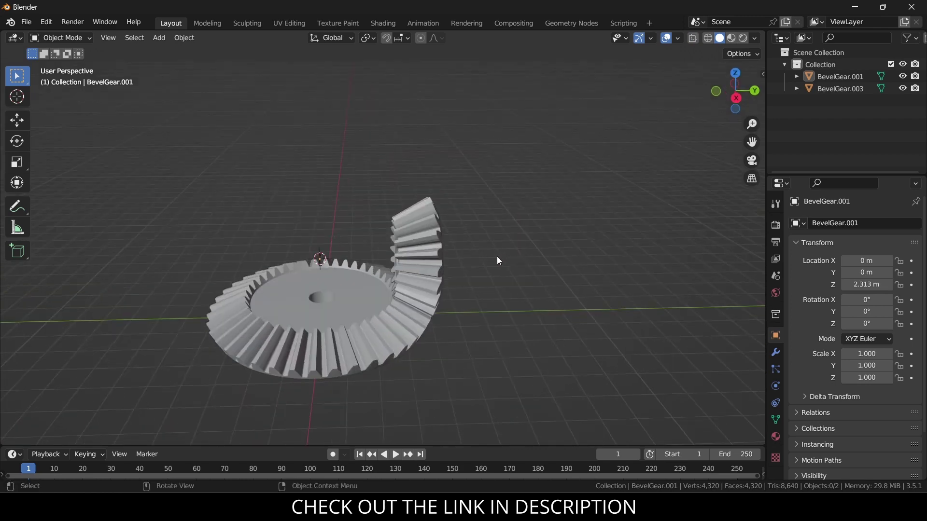
scroll(496, 251, "down", 1)
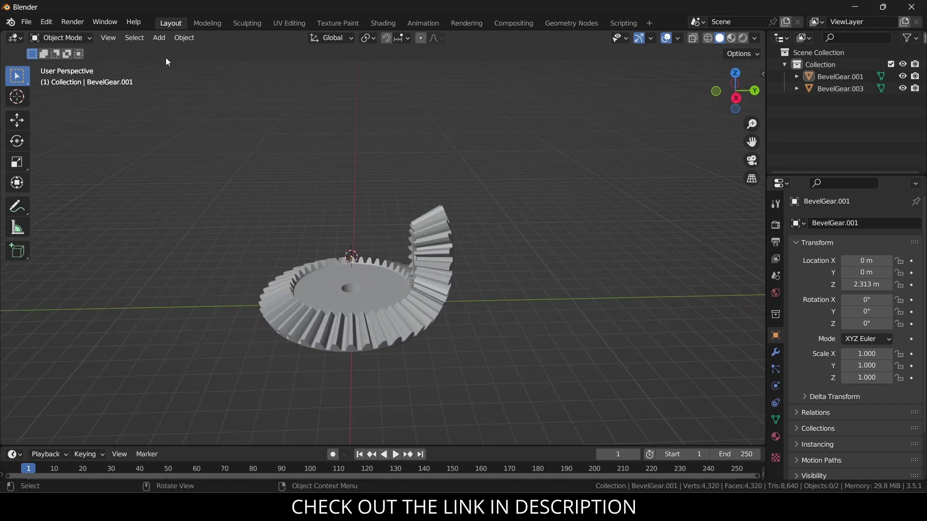
Select the small bevel gear and open its mesh for editing.
left_click(158, 37)
mouse_move(162, 50)
middle_click_drag(456, 202, 416, 229)
scroll(416, 230, "up", 4)
left_click(421, 224)
key("Tab")
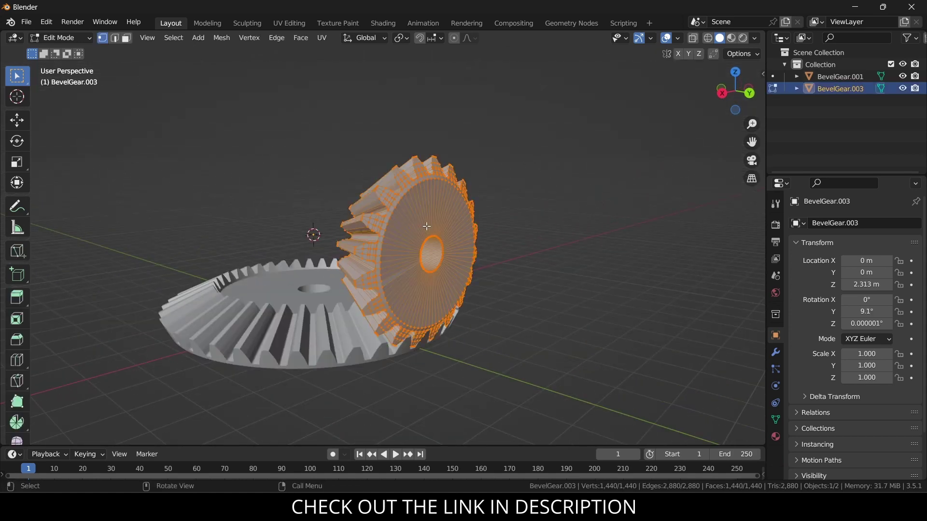
key("ctrl+t")
key("ctrl+r")
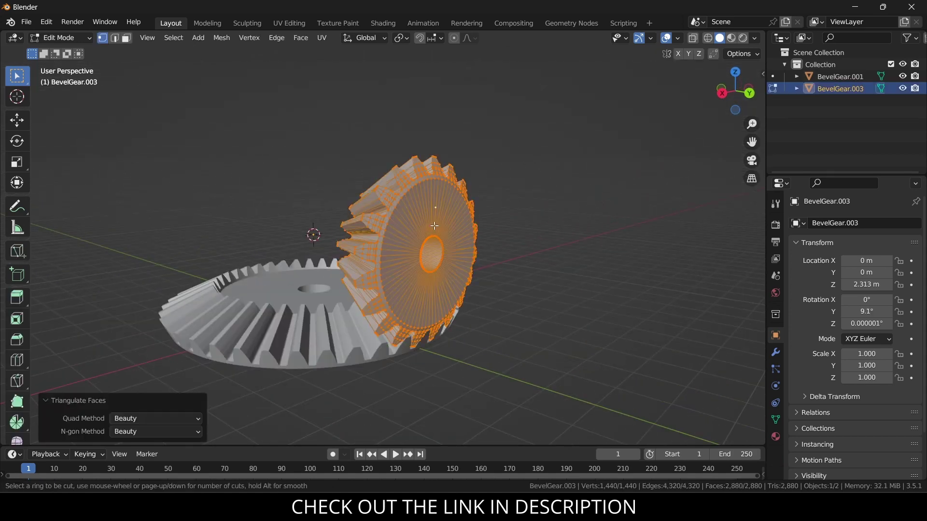
key("Escape")
key("alt+a")
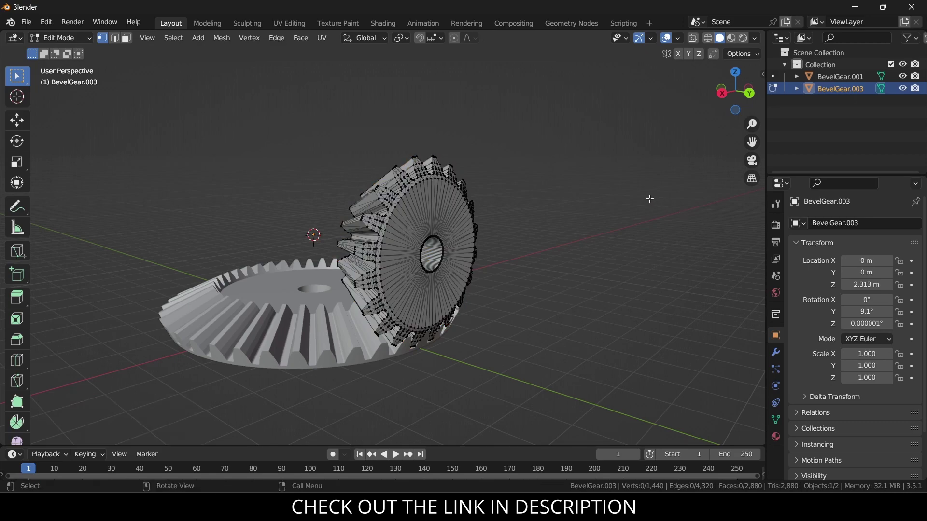
scroll(464, 254, "up", 3)
key("a")
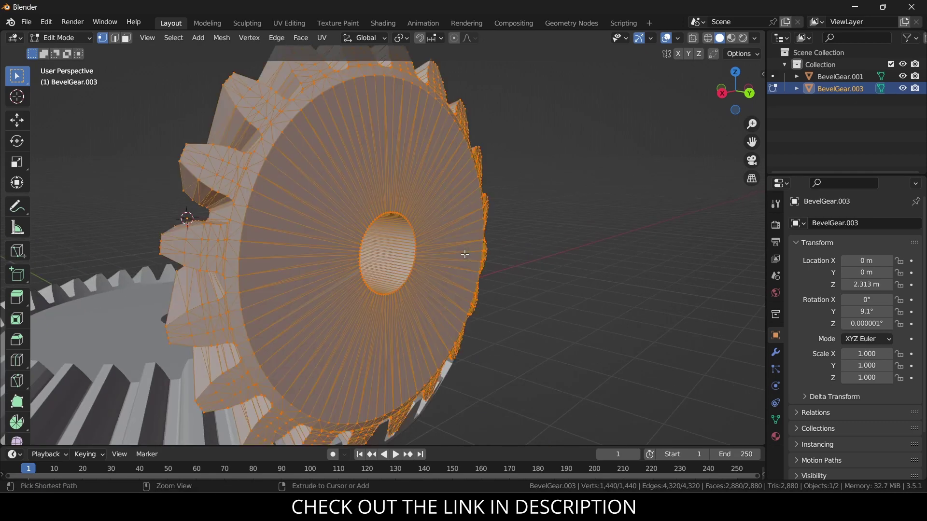
key("Tab")
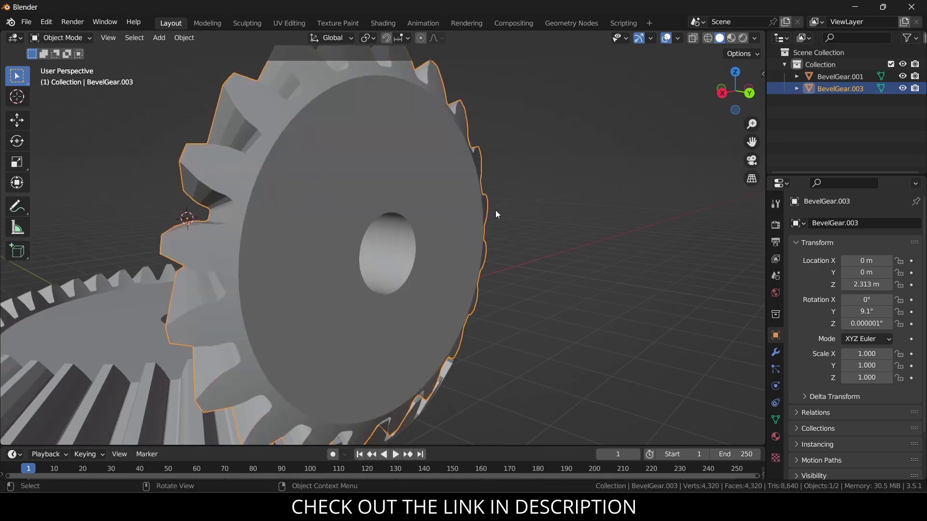
Add one loop cut around the bore on the small gear's back face with a slide factor of about 0.655.
key("Tab")
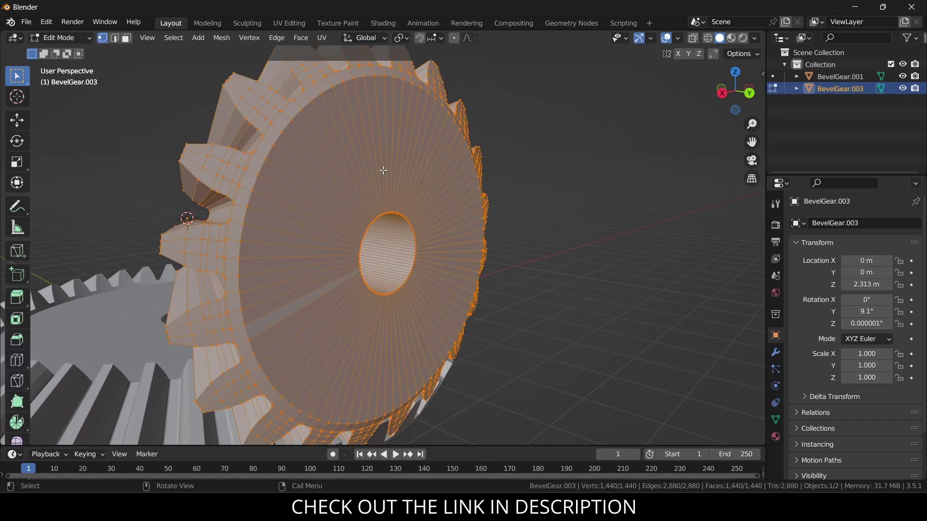
key("ctrl+r")
left_click(383, 169)
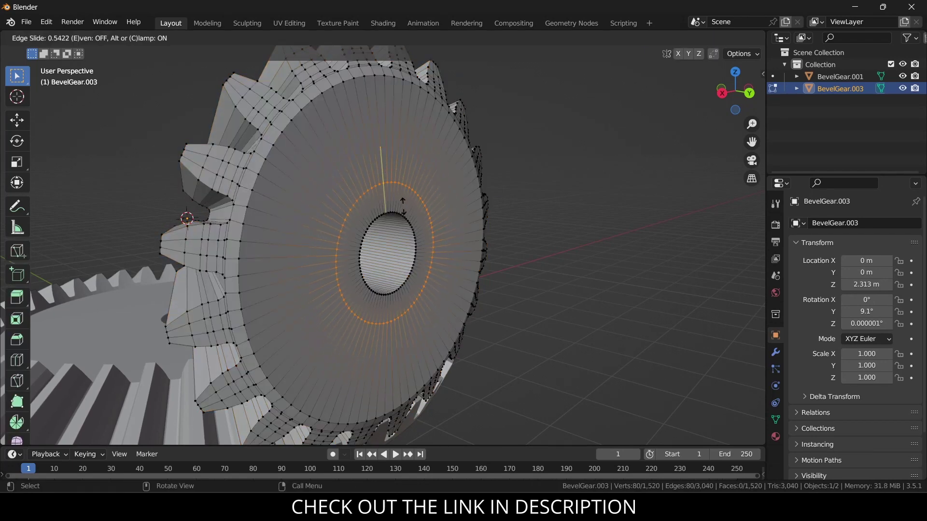
left_click(404, 214)
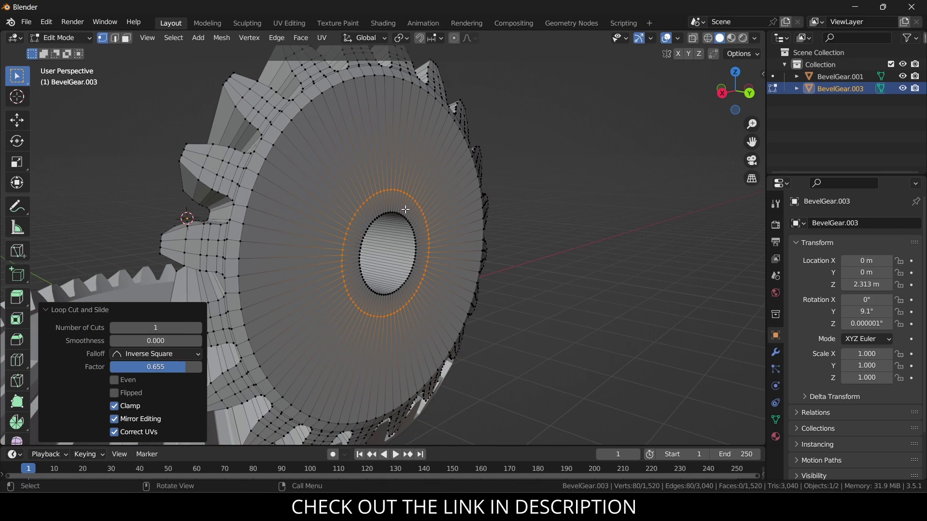
Extrude the ring of faces around the small gear's bore outward to form a cylindrical hub, then leave mesh editing.
key("3")
left_click(405, 209, "alt")
key("e")
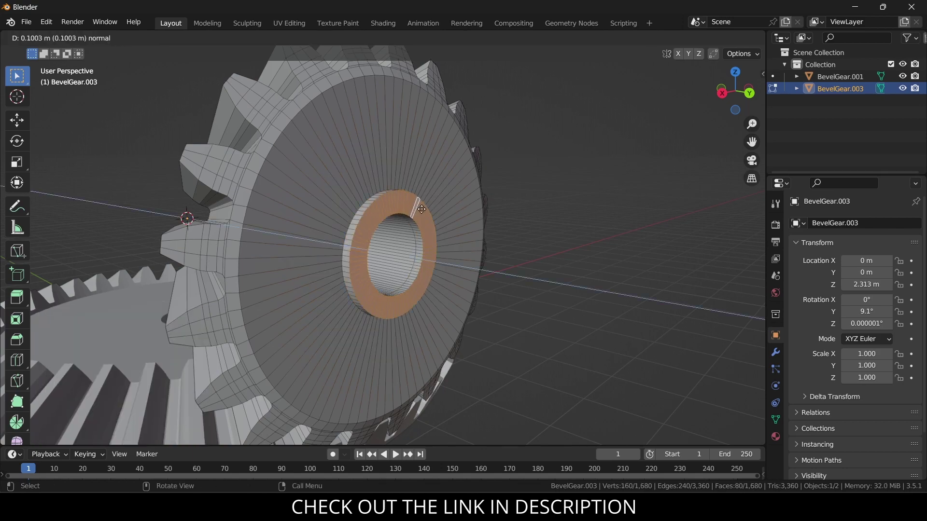
left_click(471, 220)
key("Tab")
scroll(493, 227, "down", 5)
middle_click_drag(493, 227, 528, 244)
scroll(528, 244, "up", 4)
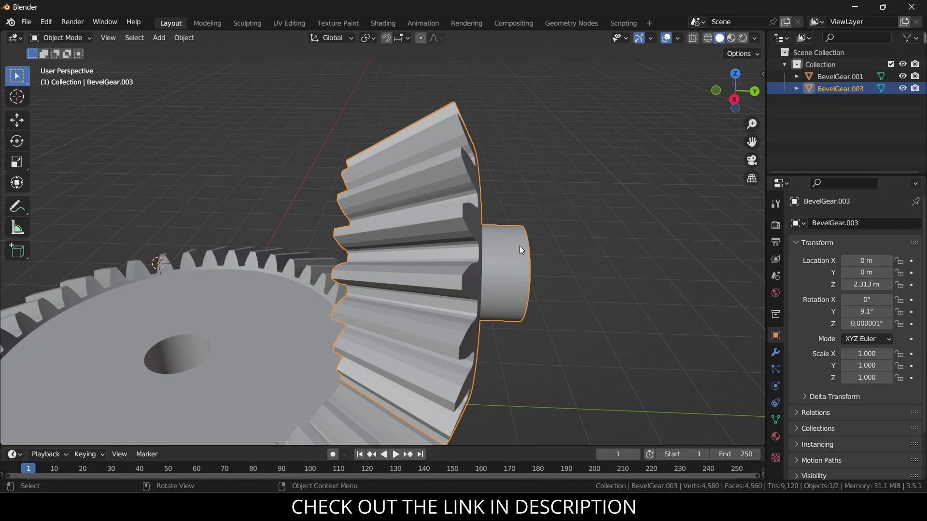
scroll(520, 245, "down", 3)
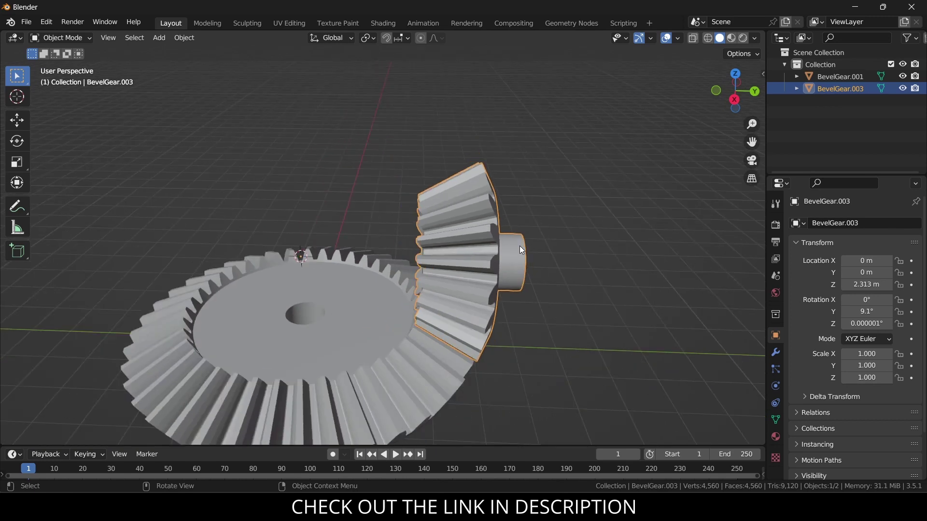
Add a cylinder as a shaft with a radius of 0.6 m and a depth of 5.75 m.
left_click(159, 38)
mouse_move(180, 92)
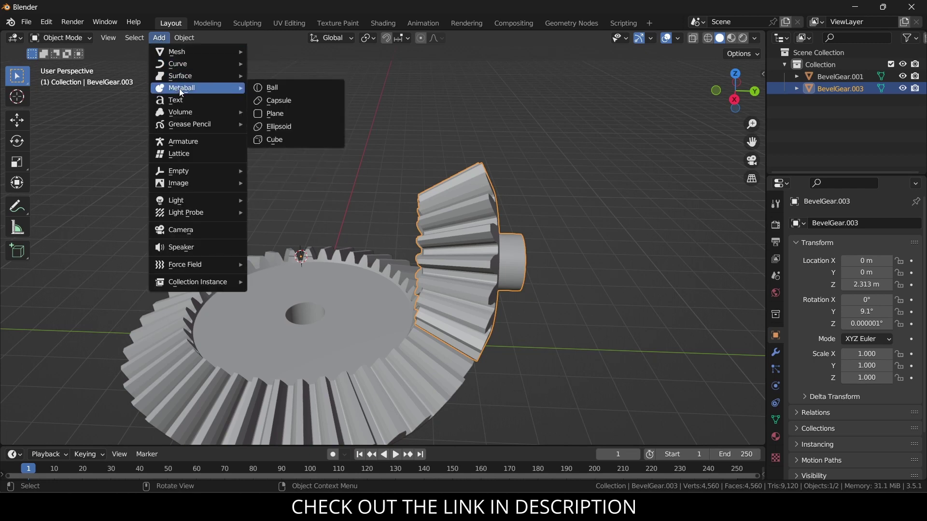
mouse_move(220, 48)
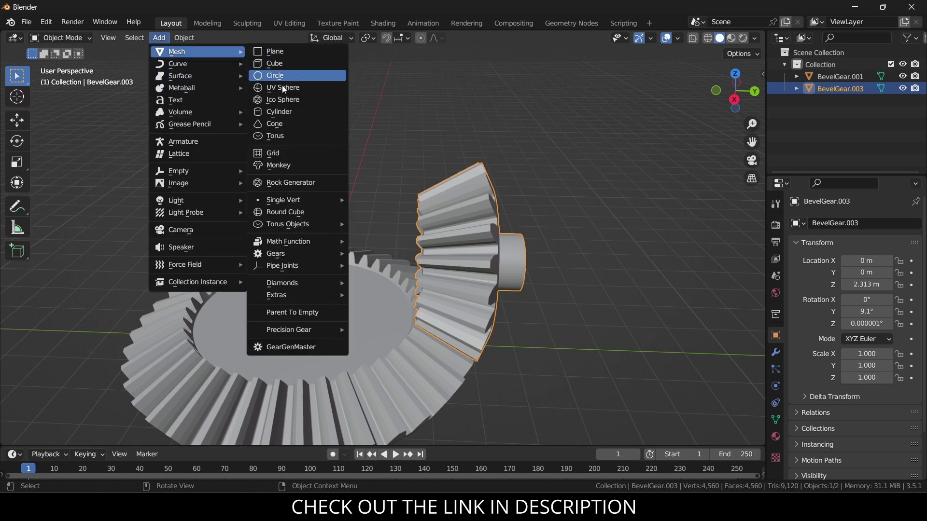
left_click(285, 114)
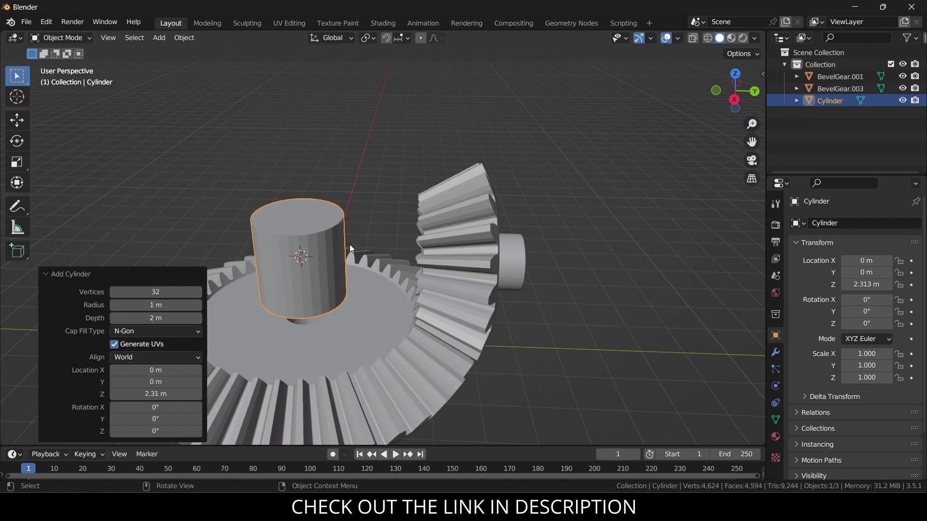
key("KP_1")
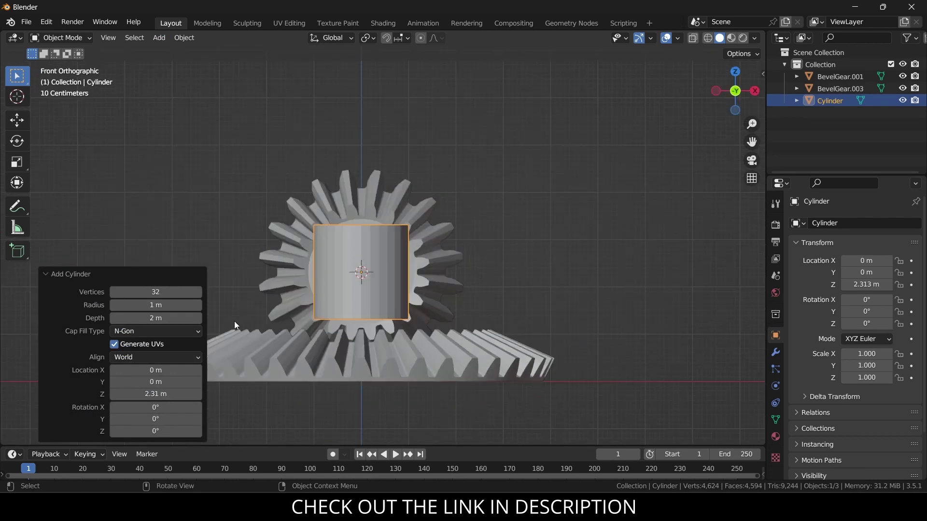
left_click_drag(177, 309, 586, 293)
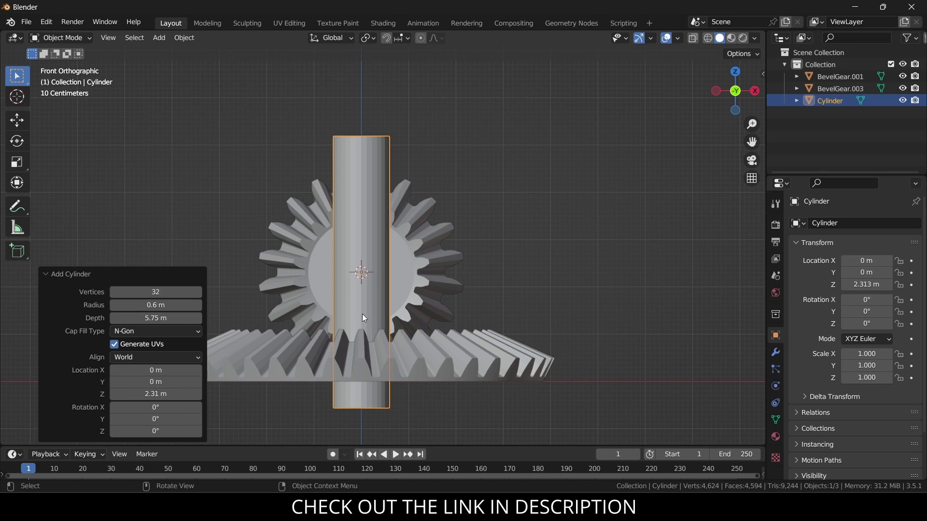
Raise the cylinder about 0.64 m along the global Z axis.
key("g")
key("z")
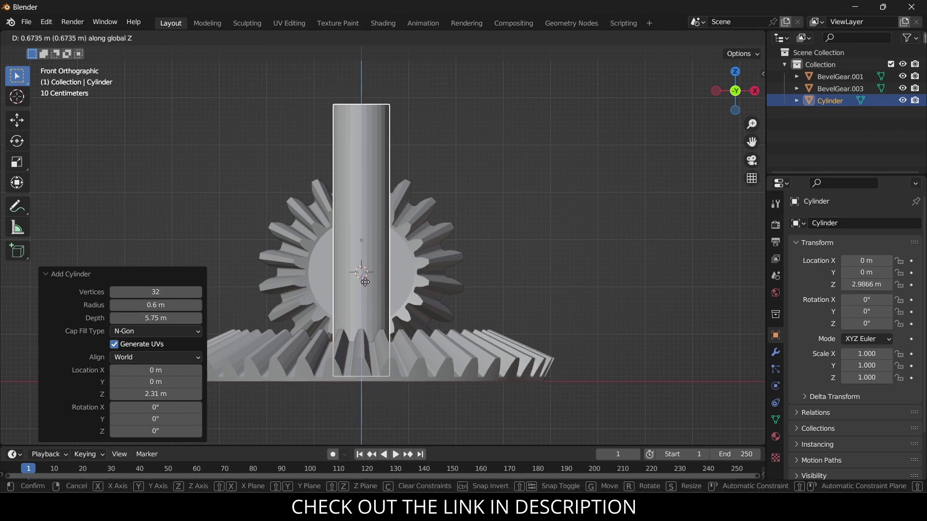
left_click(366, 283)
middle_click_drag(365, 283, 421, 286)
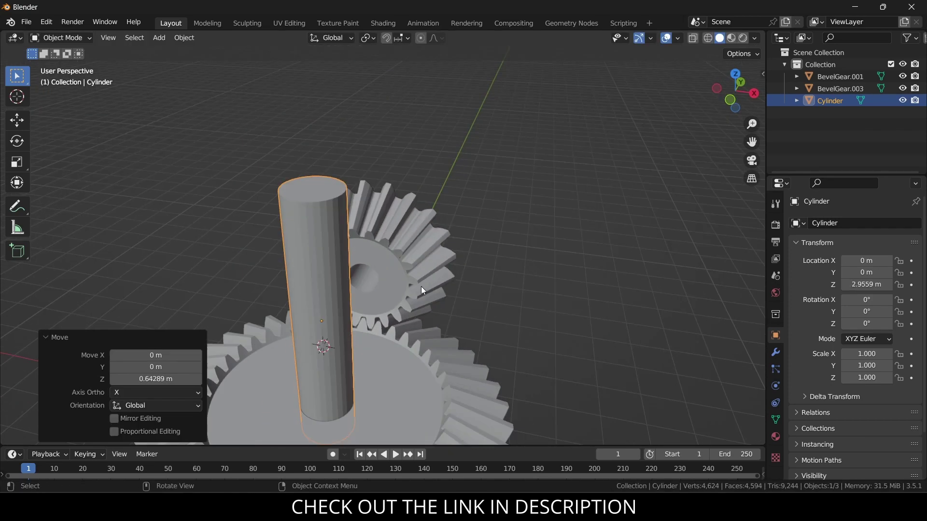
Scale the cylinder uniformly to about 0.739 and lower it about 0.55 m along global Z into the large gear.
key("s")
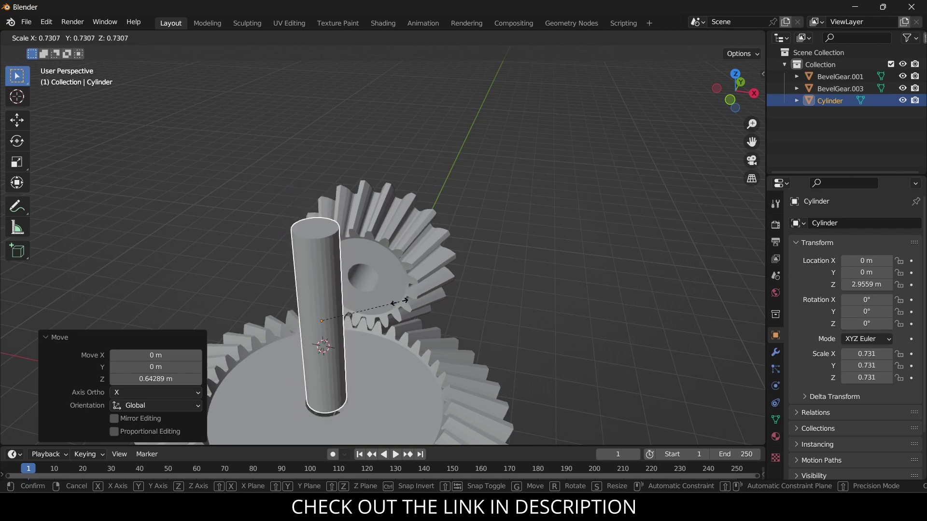
left_click(400, 301)
key("g")
key("z")
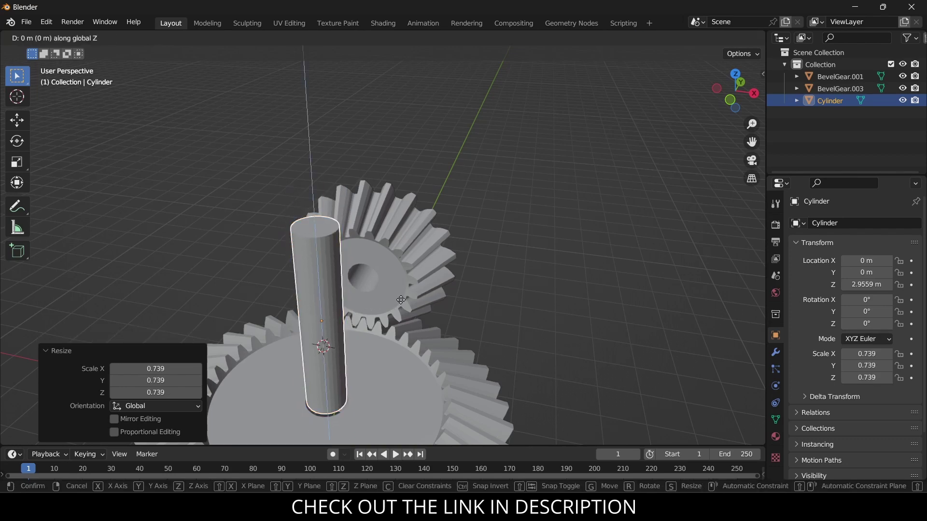
left_click(402, 320)
middle_click_drag(402, 320, 307, 249)
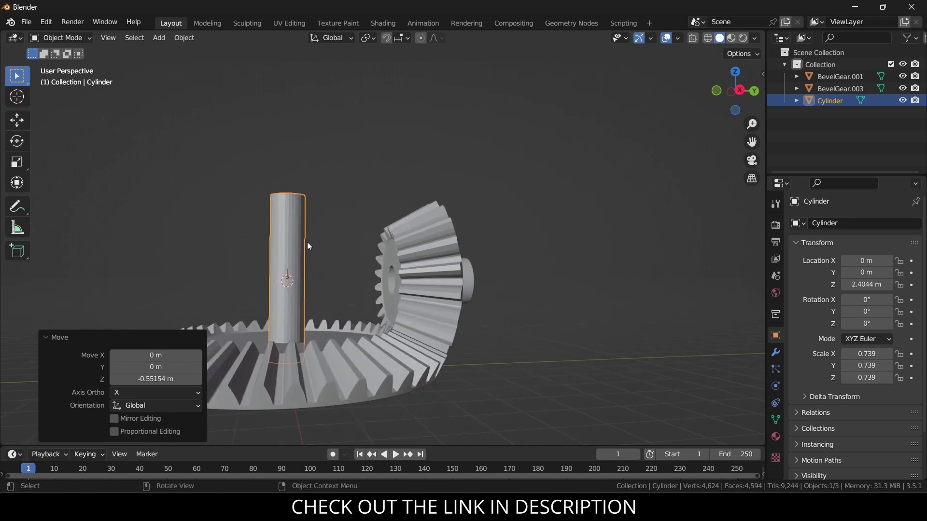
Open the cylinder's mesh for vertex editing in the right view and display it in wireframe shading.
key("KP_1")
key("KP_3")
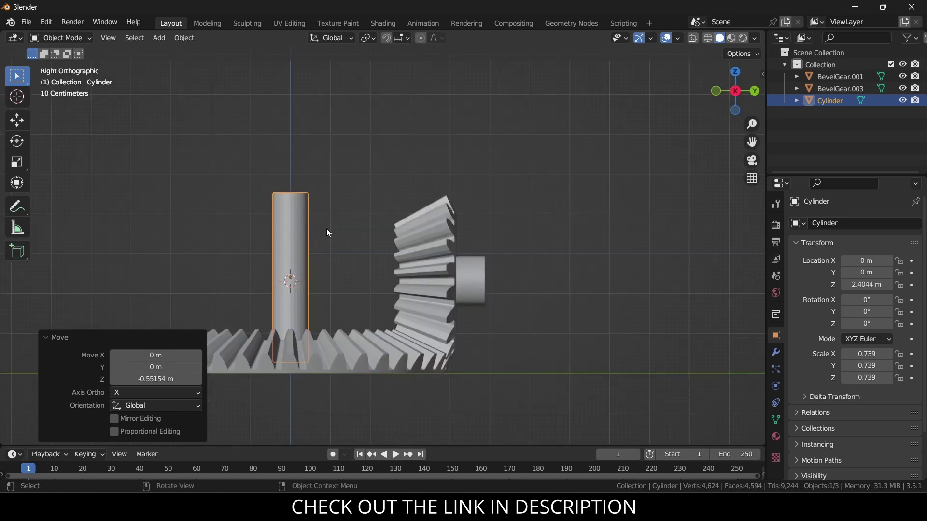
key("Tab")
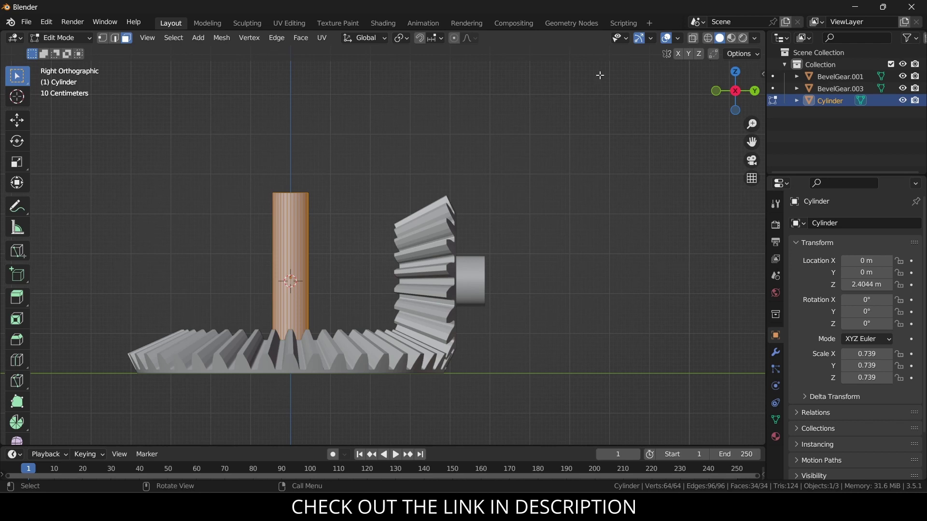
key("1")
left_click(693, 38)
left_click(708, 38)
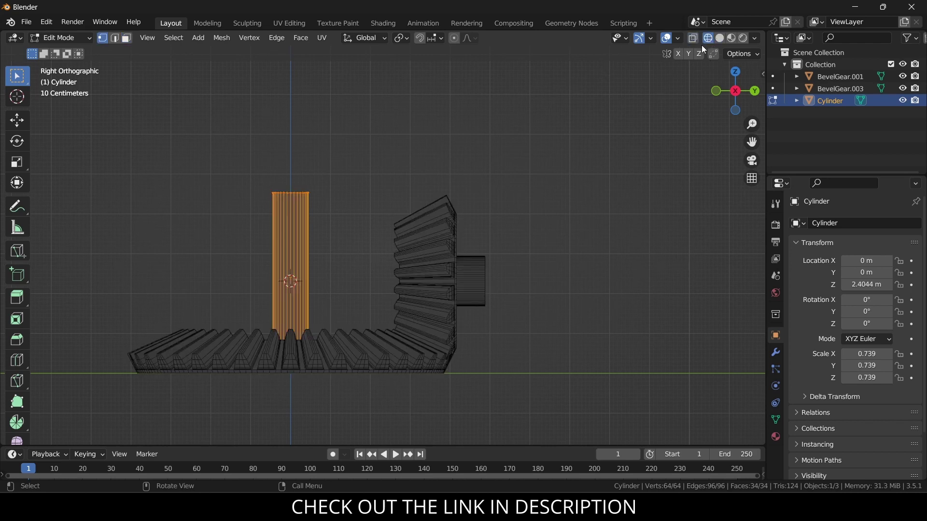
Lengthen the shaft by raising the cylinder's top vertices about 0.5 m along Z, then leave mesh editing and deselect it.
left_click_drag(257, 167, 350, 216)
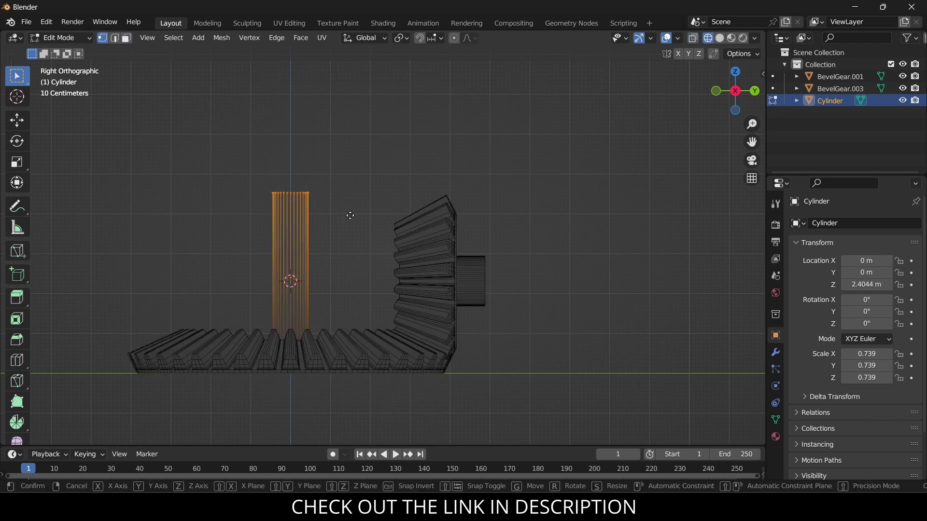
key("g")
key("z")
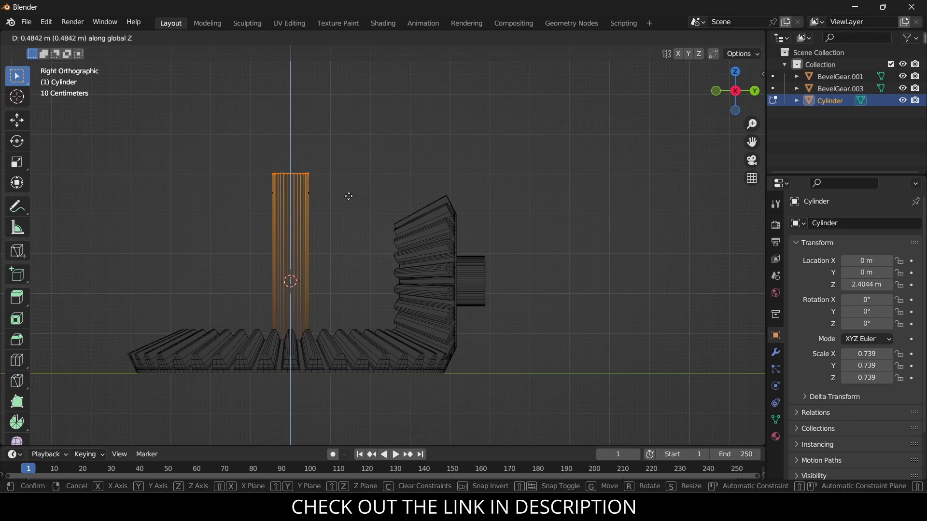
left_click(349, 195)
left_click(369, 209)
key("Tab")
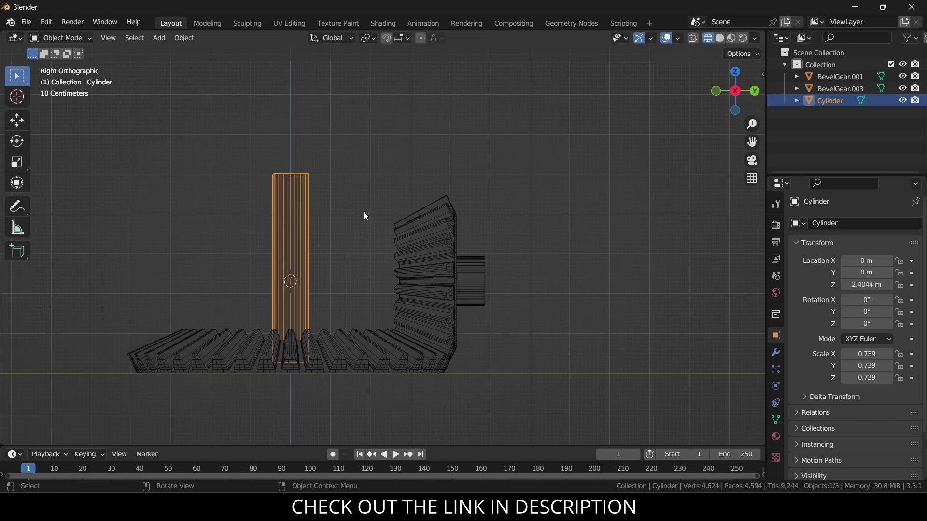
left_click(363, 212)
Add a 2 m cube and raise it about 3.26 m along global Z to the top of the shaft.
left_click(158, 37)
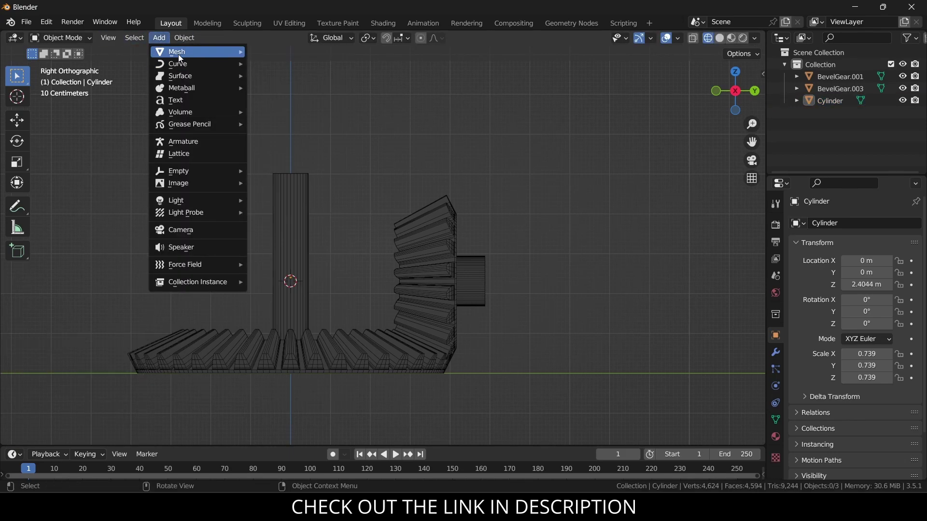
mouse_move(178, 54)
left_click(269, 66)
key("g")
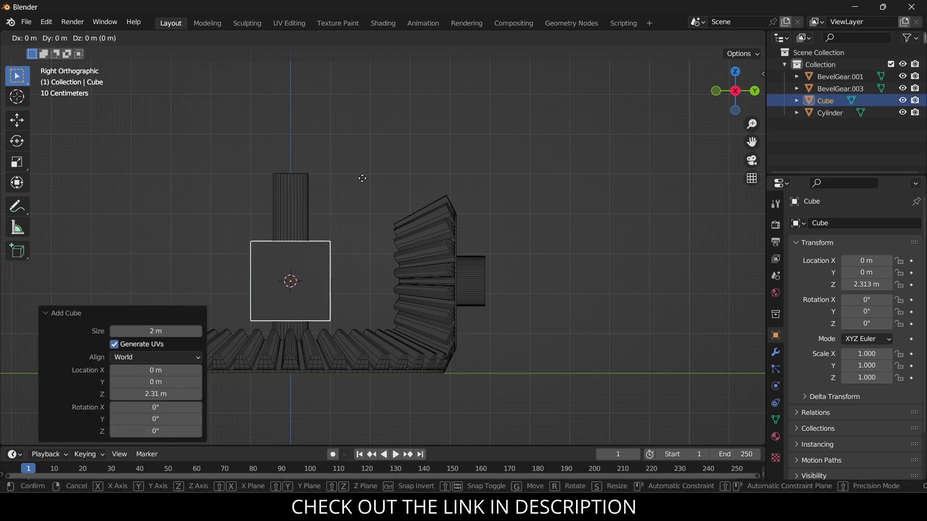
key("z")
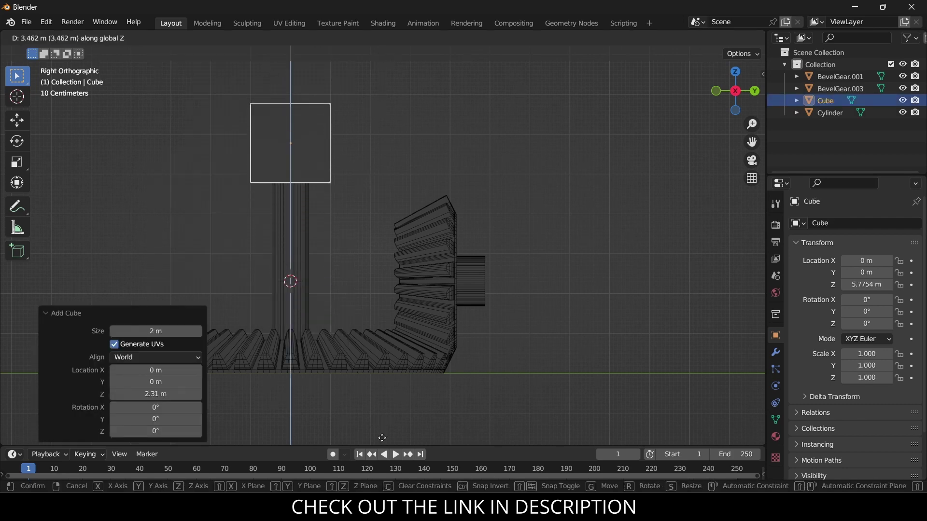
left_click(403, 45)
Flatten the cube to about 0.274 along Z and lower it about 0.31 m onto the shaft's upper end.
key("s")
key("z")
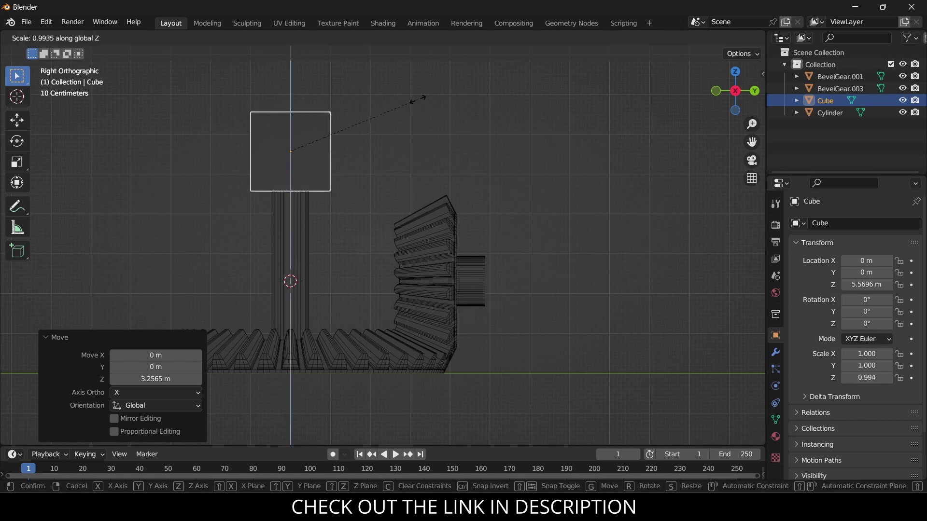
left_click(317, 123)
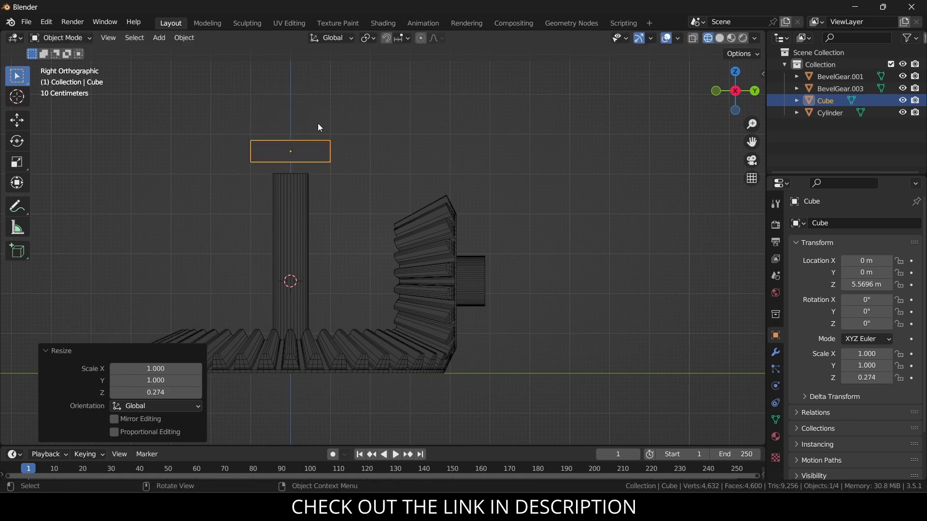
key("g")
key("z")
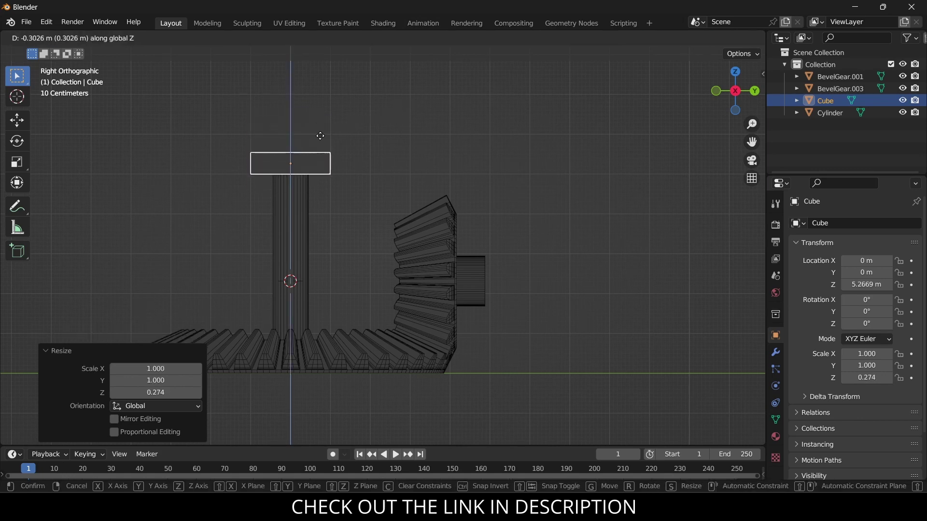
left_click(321, 138)
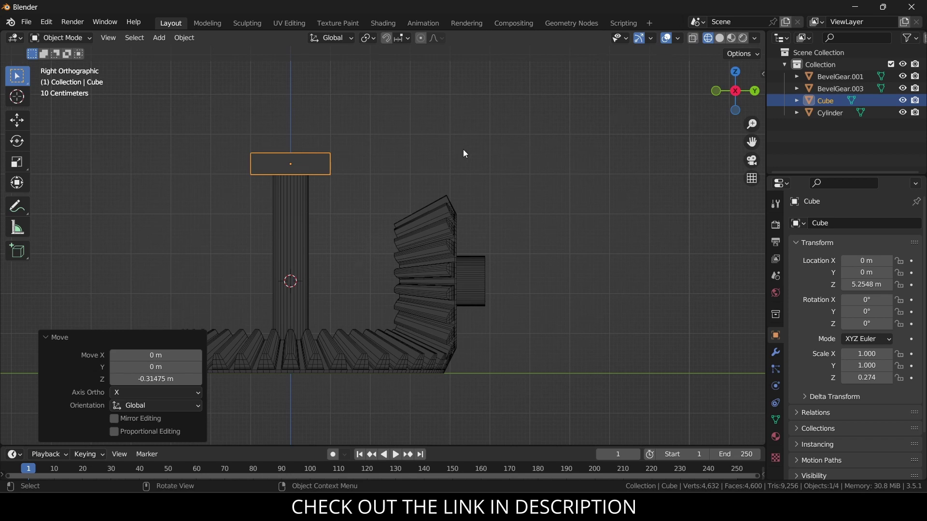
Stretch the flattened cube into a long bar by moving its vertices on the small gear's side 10 m along Y, then leave mesh editing.
key("Tab")
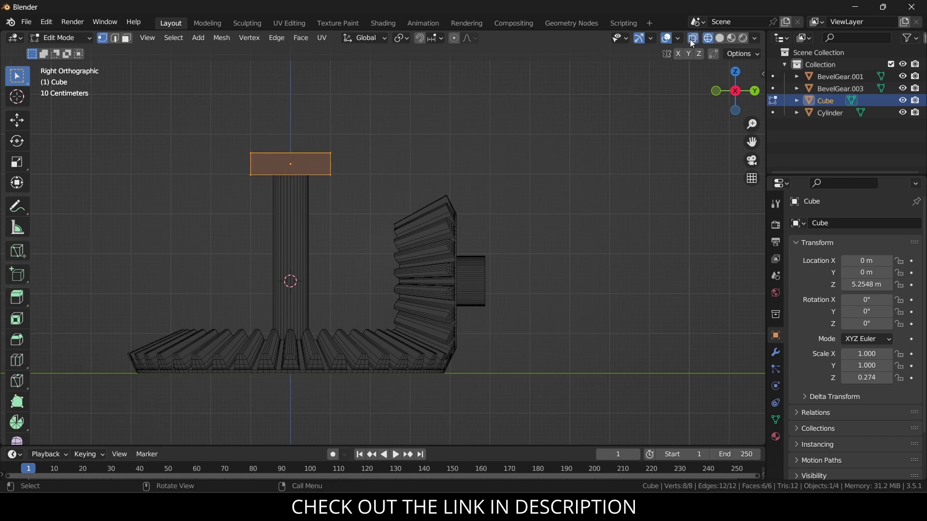
left_click(692, 38)
left_click(409, 158)
left_click_drag(313, 128, 385, 212)
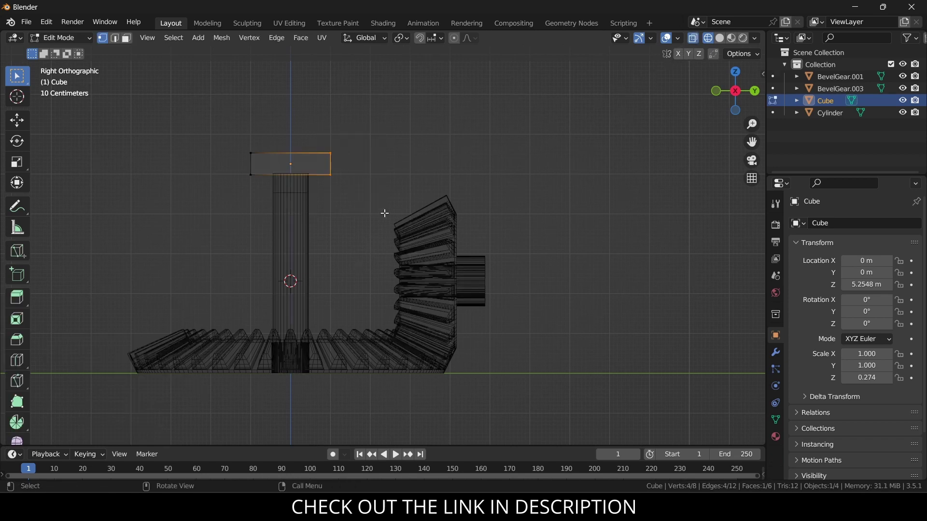
key("g")
key("y")
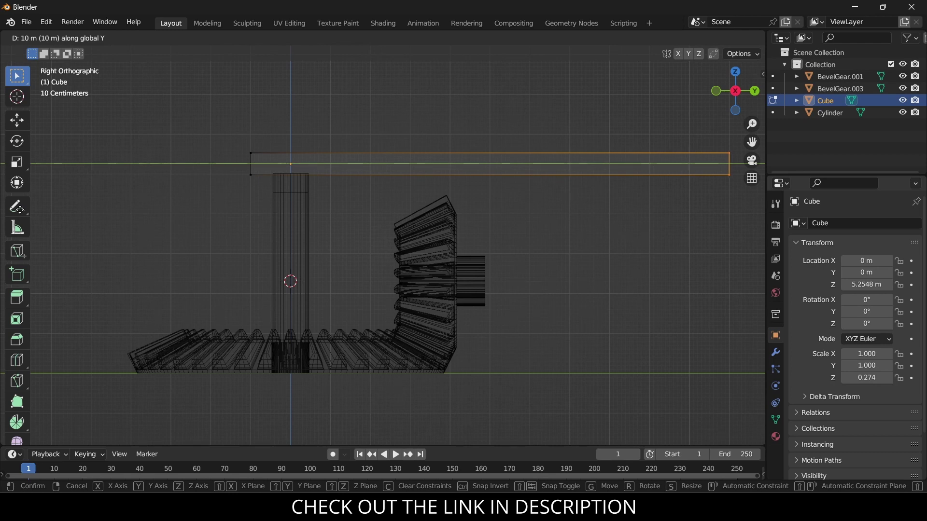
key("Return")
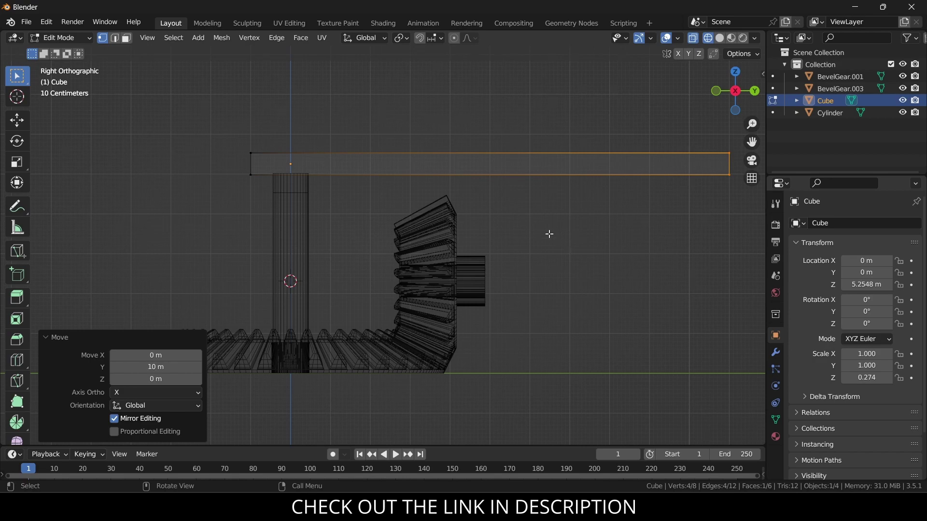
middle_click_drag(549, 234, 524, 279)
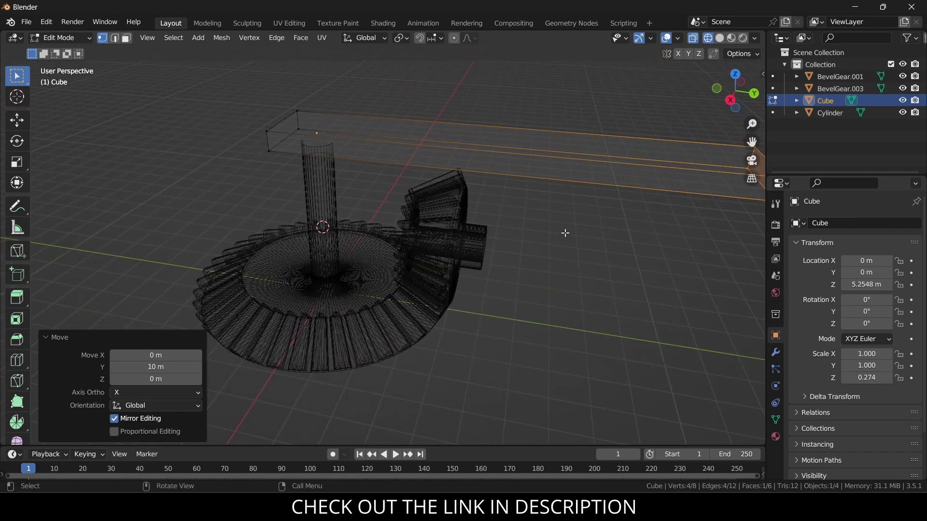
middle_click_drag(566, 233, 545, 250)
left_click(590, 251)
key("Tab")
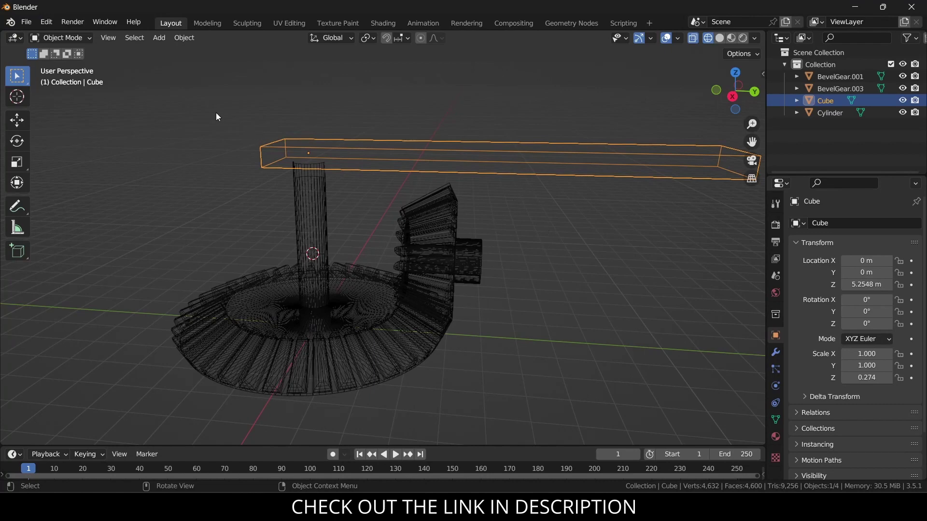
Select the small bevel gear and snap the 3D cursor to it.
middle_click_drag(472, 228, 531, 256)
left_click(555, 277)
key("shift+a")
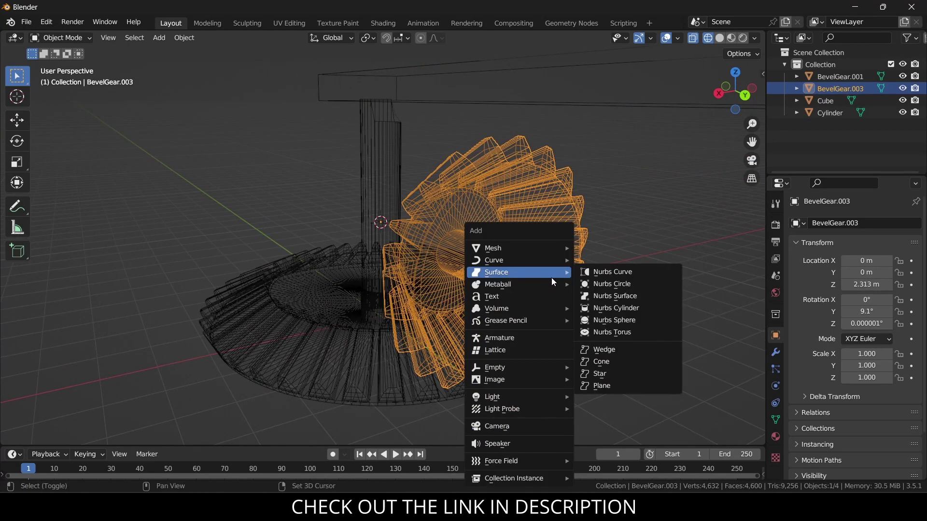
key("Escape")
key("shift+s")
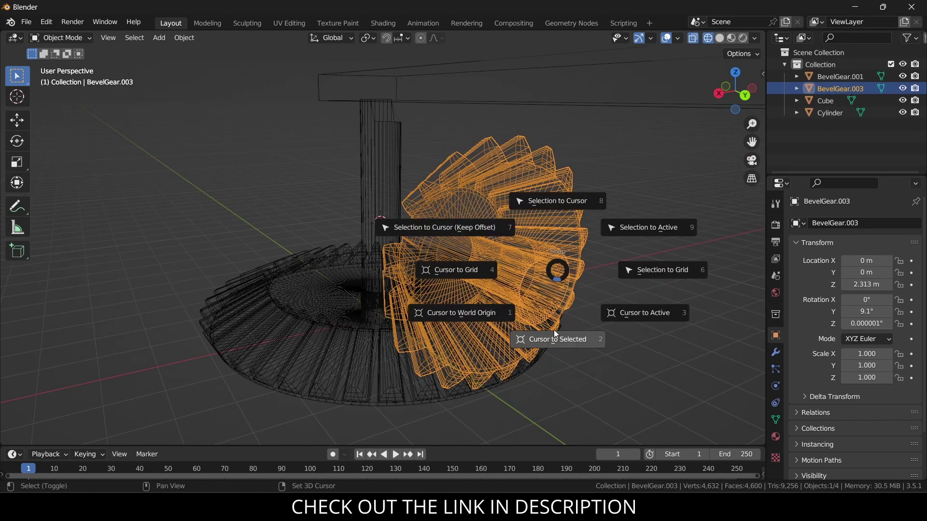
left_click(554, 337)
Add a 32-vertex cylinder of 0.6 m radius and 5.75 m depth at the 3D cursor and rotate it 90° about X.
left_click(159, 38)
mouse_move(183, 52)
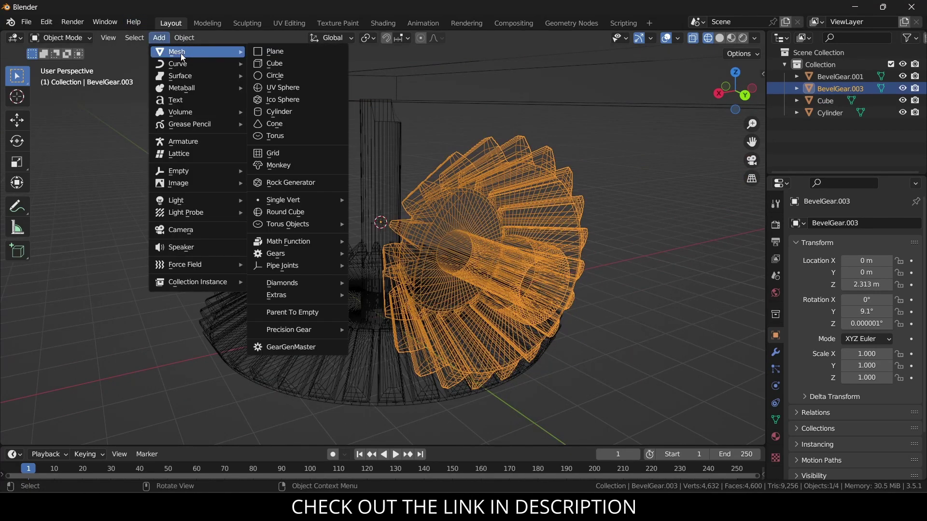
left_click(285, 114)
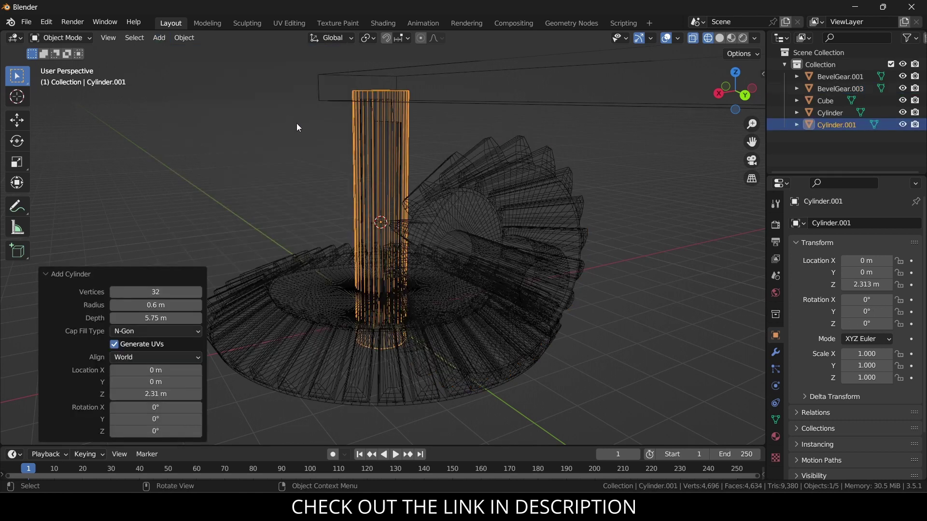
middle_click_drag(296, 123, 510, 251)
key("r")
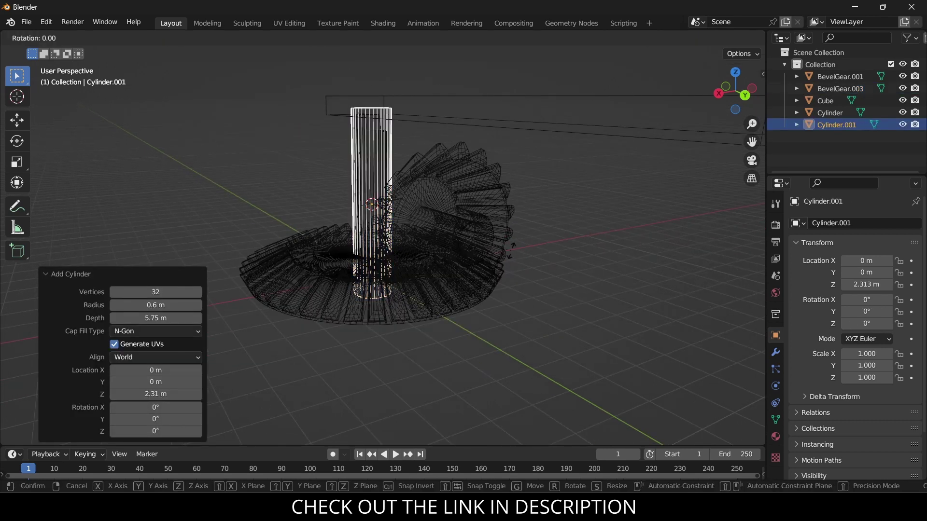
type("x90")
key("Return")
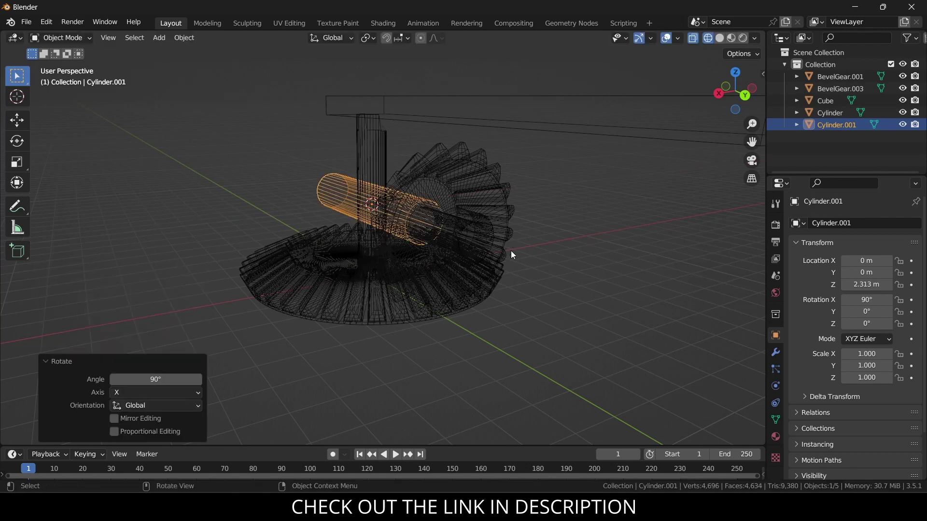
Move the new cylinder about 7.74 m along global Y, out beyond the small gear's hub, and apply its rotation.
key("g")
key("y")
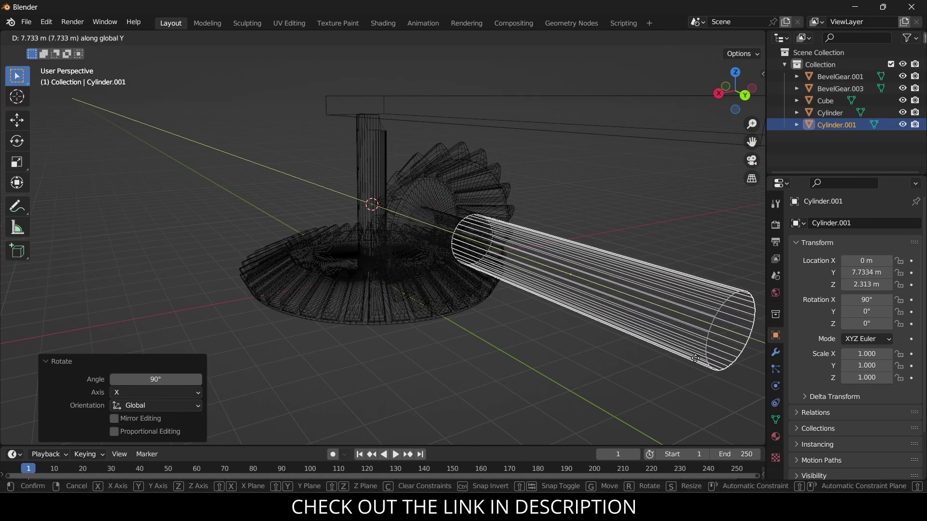
left_click(630, 308)
middle_click_drag(630, 306, 635, 302)
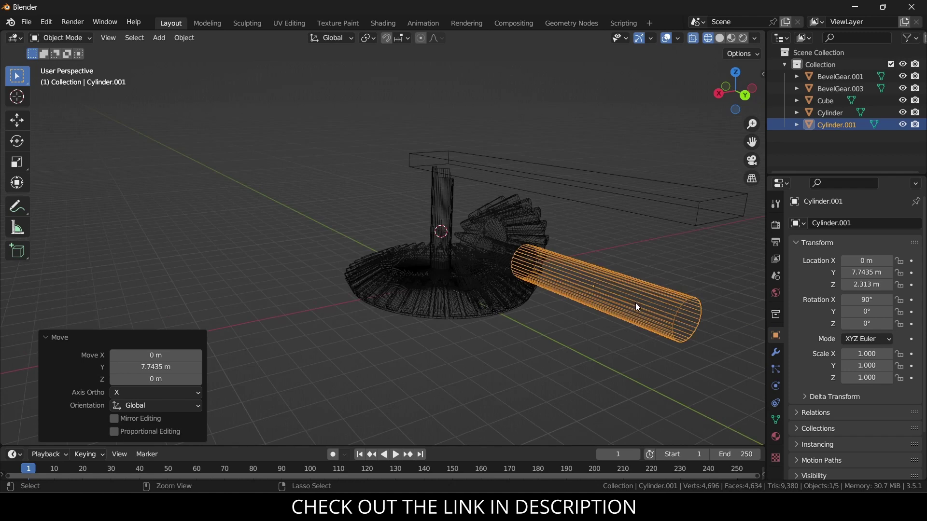
key("ctrl+a")
left_click(636, 303)
middle_click_drag(664, 286, 529, 274, "shift")
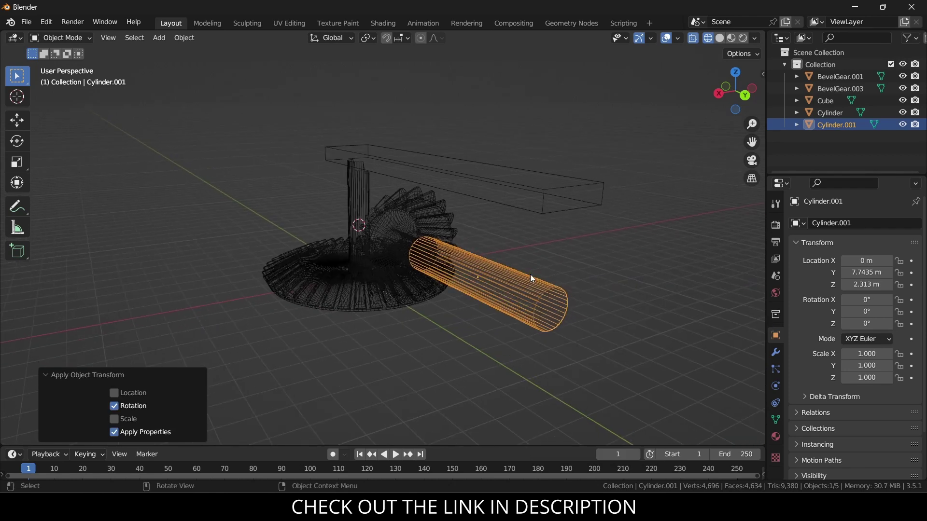
Widen the horizontal cylinder to a scale of about 1.637 in X and Z, excluding its Y length.
key("s")
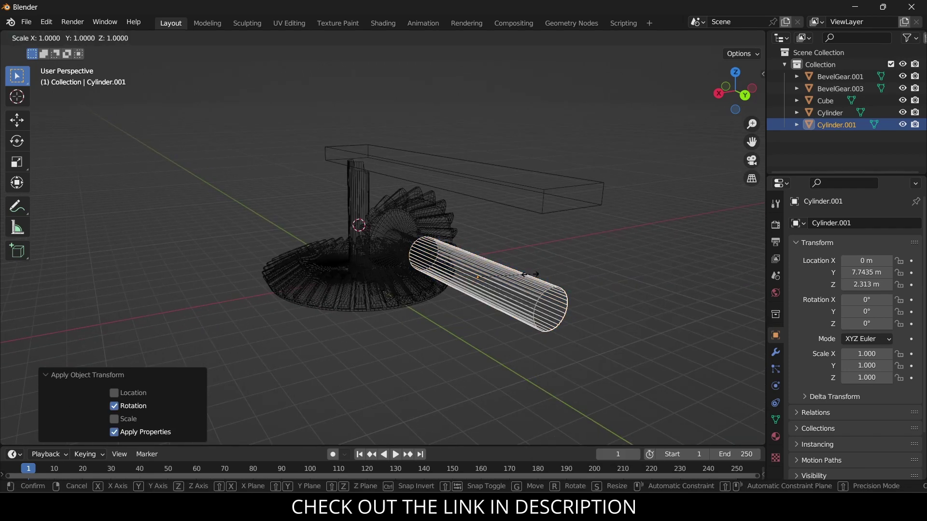
key("shift+y")
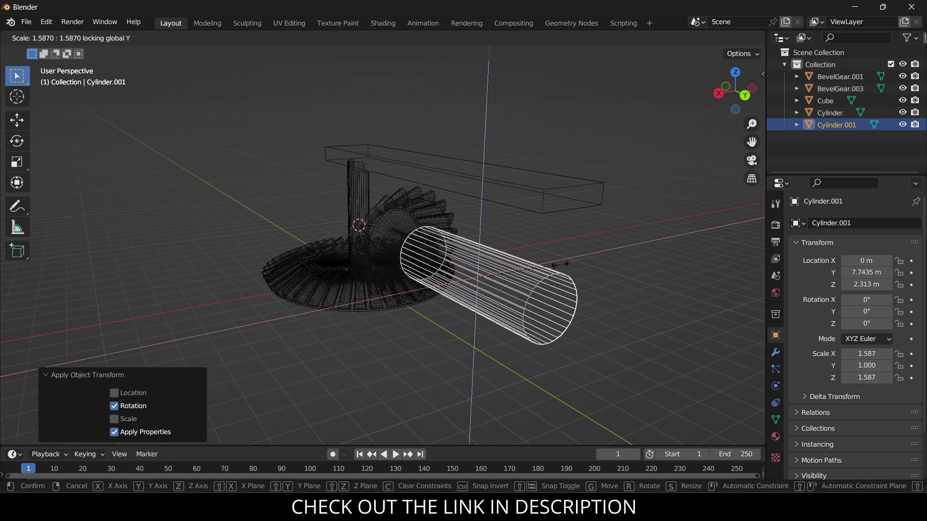
left_click(558, 266)
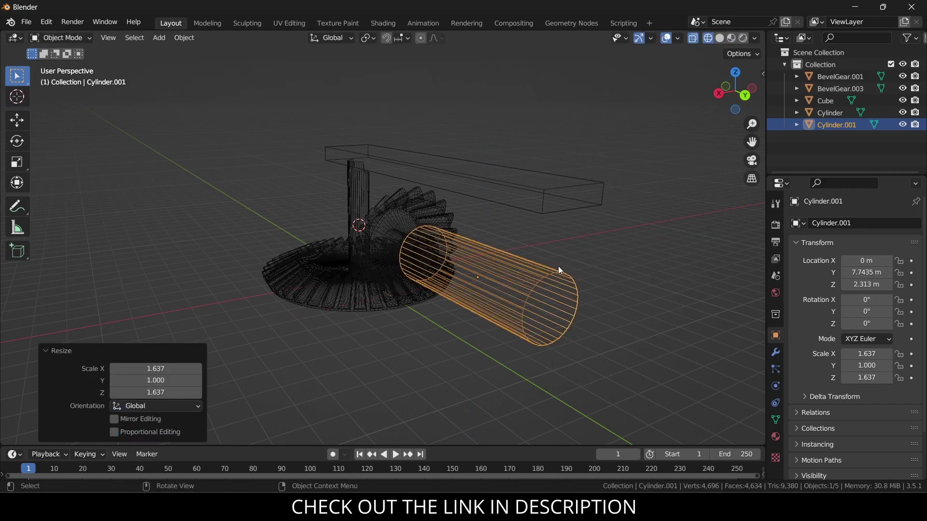
middle_click_drag(559, 269, 553, 267)
left_click(558, 288)
Look at the cylinder from the back view in solid shading with X-ray turned off.
key("KP_1")
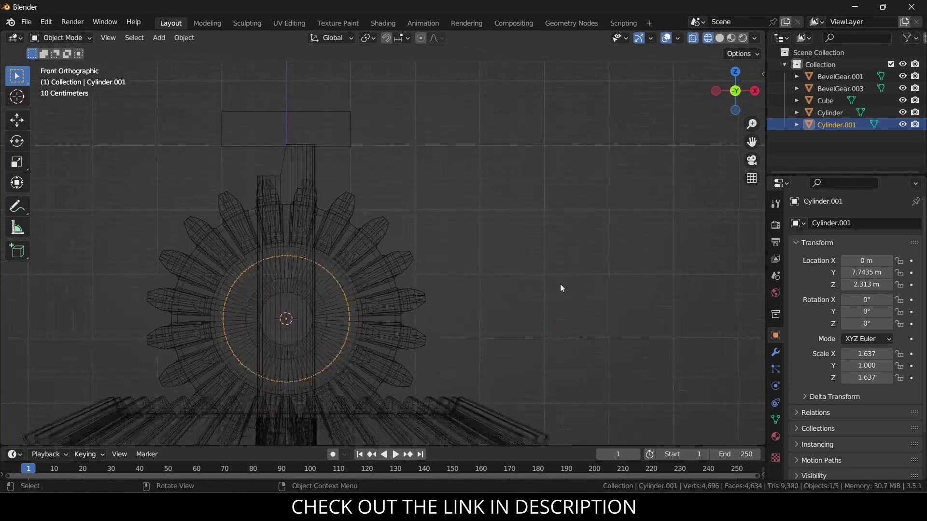
key("KP_3")
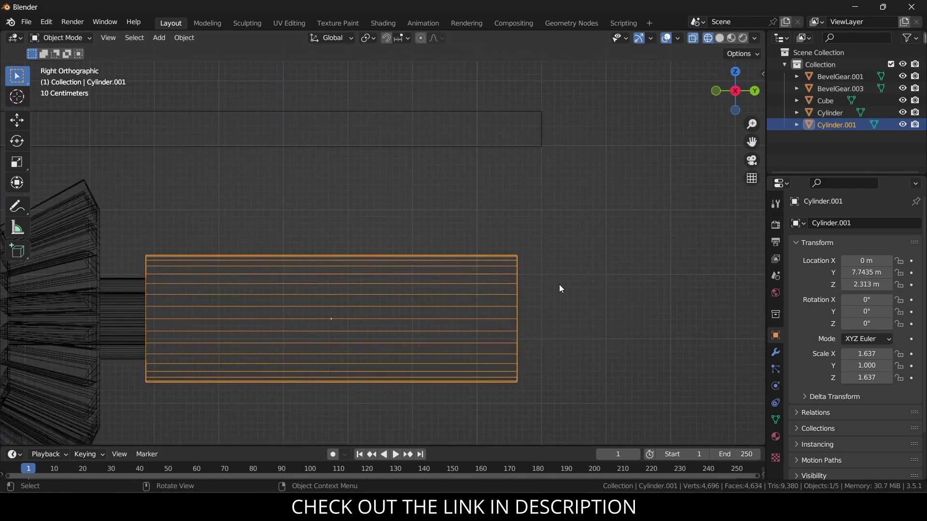
key("ctrl+KP_1")
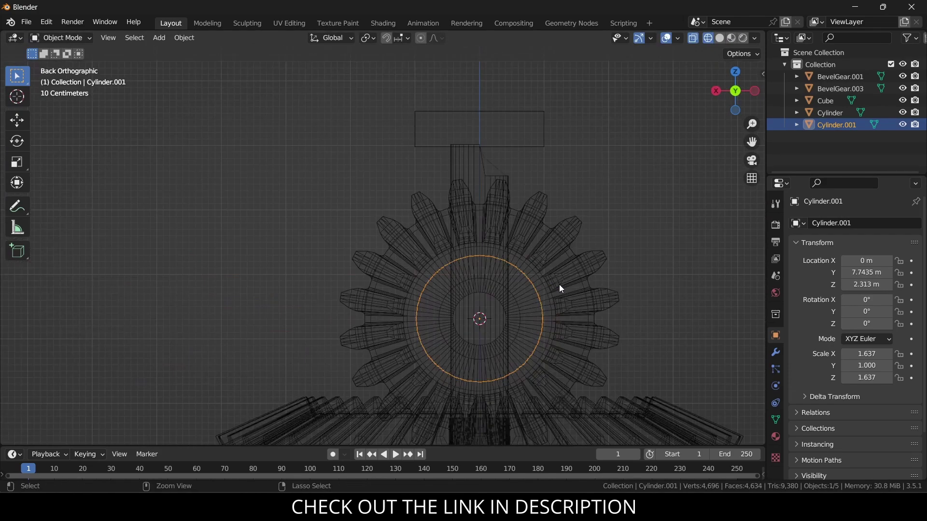
left_click(717, 39)
left_click(693, 39)
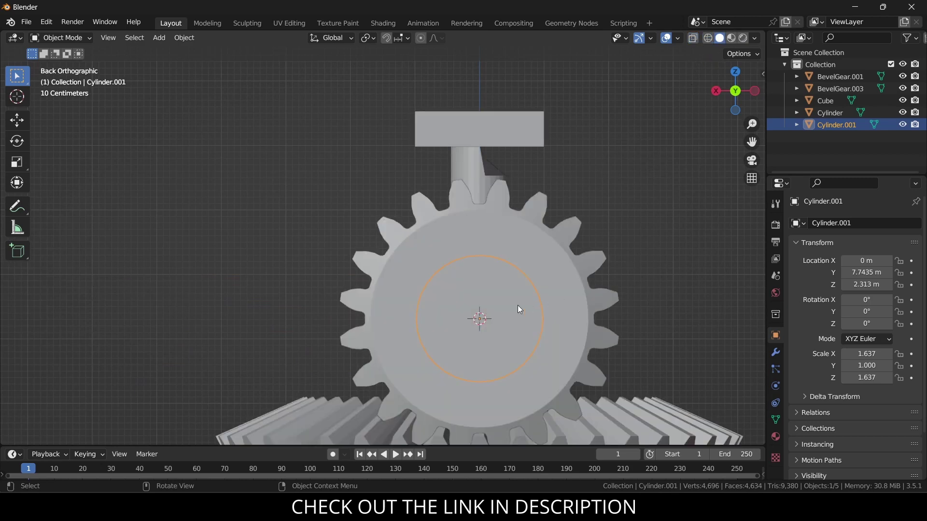
Open the horizontal cylinder's mesh, isolate it in local view and select its two circular end faces in face mode.
key("Tab")
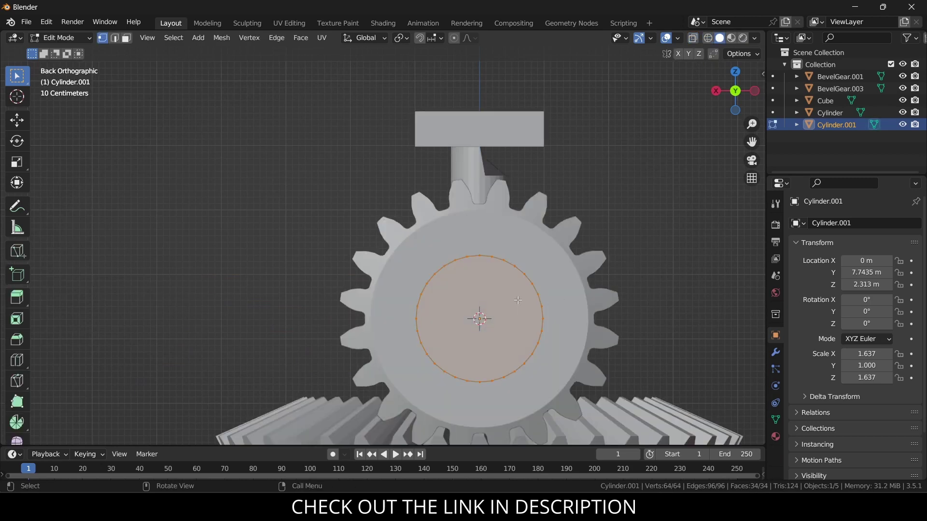
key("KP_Divide")
middle_click_drag(441, 274, 503, 200)
key("3")
key("alt+a")
left_click(386, 239)
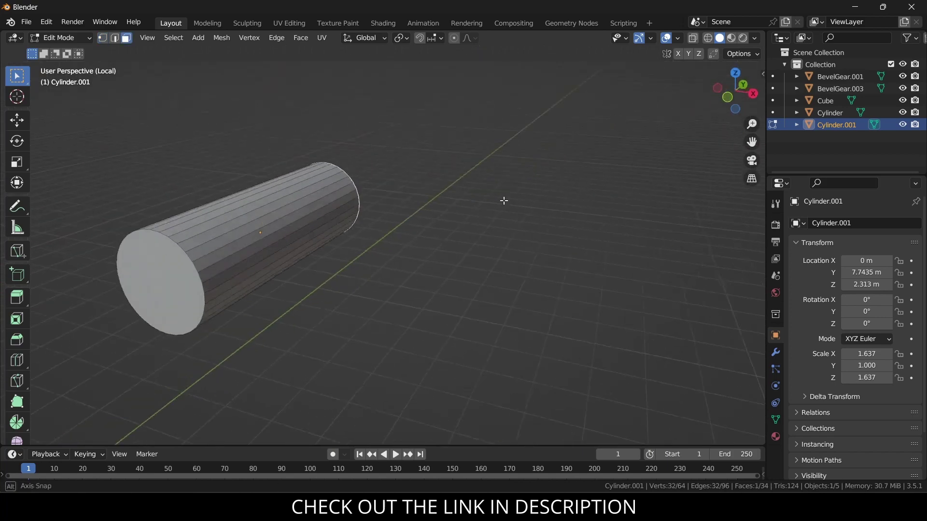
Inset the cylinder's two end faces by about 0.2 m.
key("e")
key("Escape")
key("i")
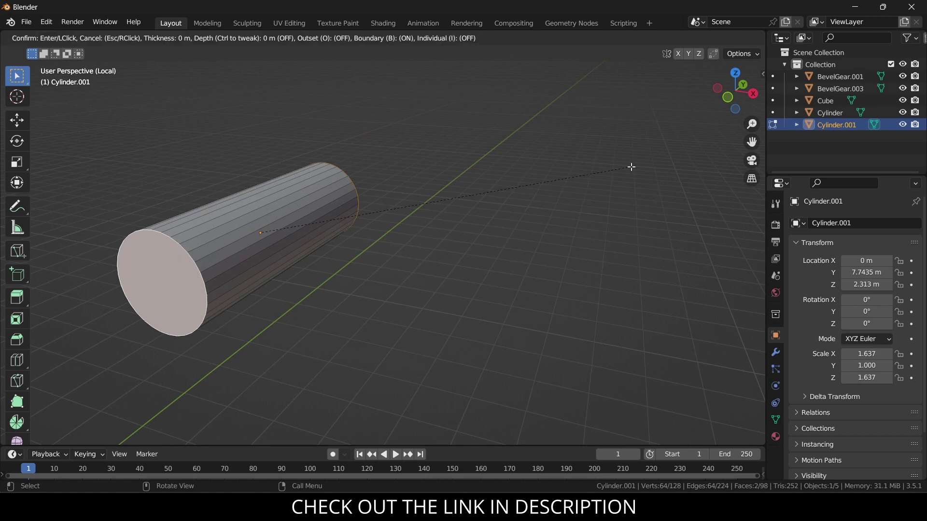
left_click(597, 177)
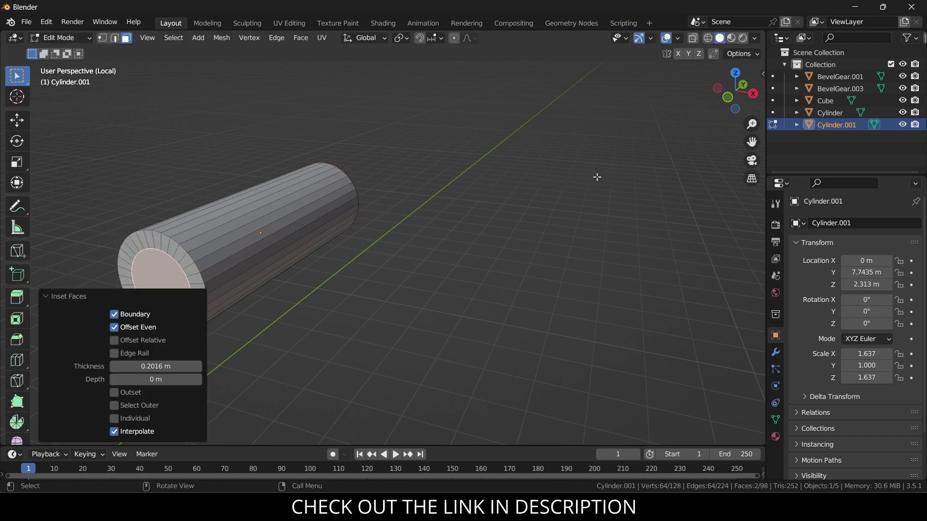
Bridge the two inset end faces with LoopTools to cut a through hole, and look through it from the front view.
right_click(461, 169)
mouse_move(478, 183)
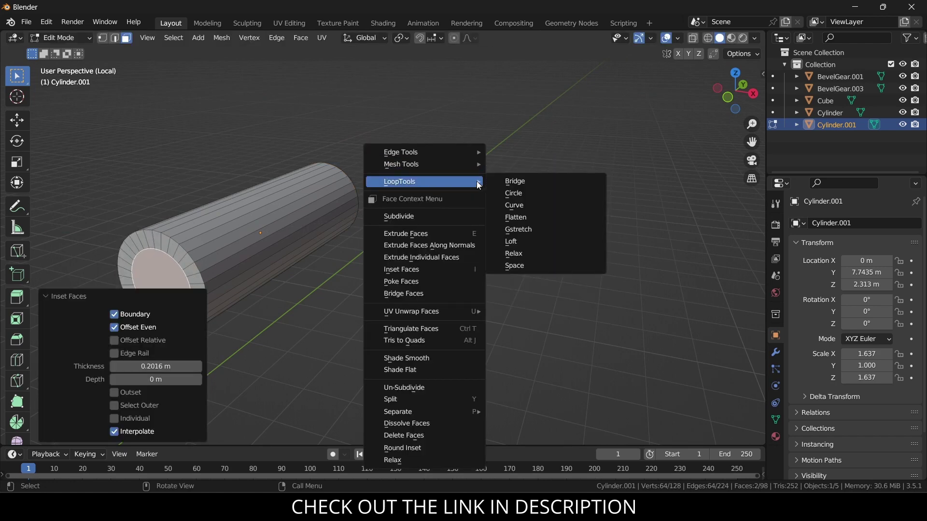
left_click(531, 184)
key("KP_1")
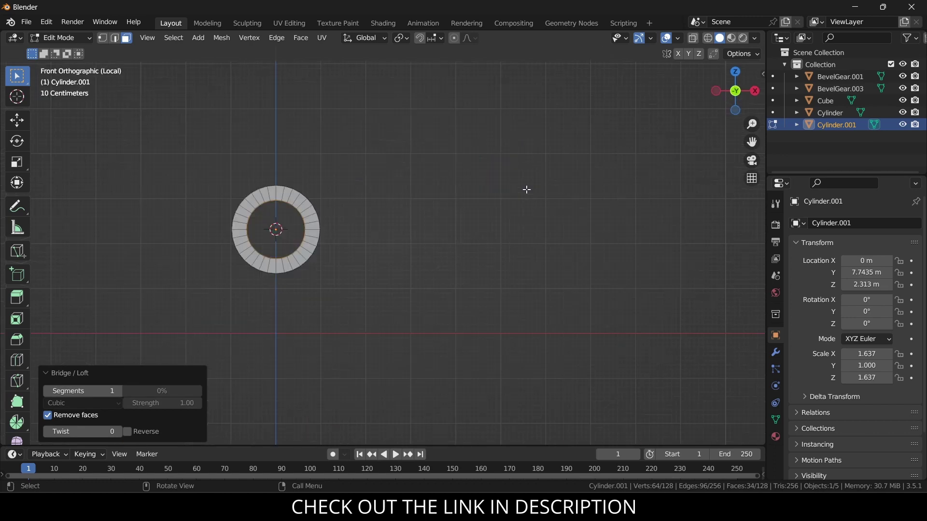
Delete the vertices of the sleeve's upper half, above its horizontal centre line, using wireframe shading from the front view.
scroll(331, 189, "up", 3)
scroll(521, 187, "down", 1, "ctrl")
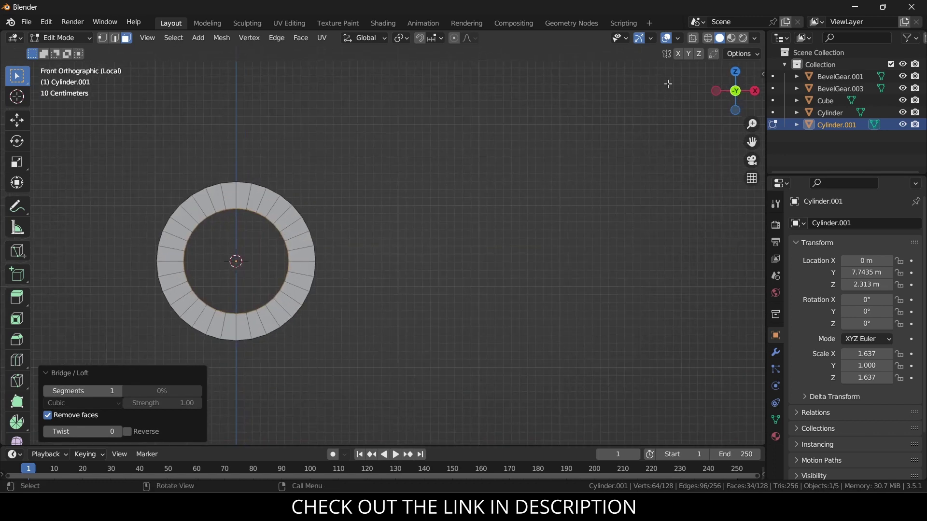
left_click(694, 39)
scroll(467, 180, "up", 1)
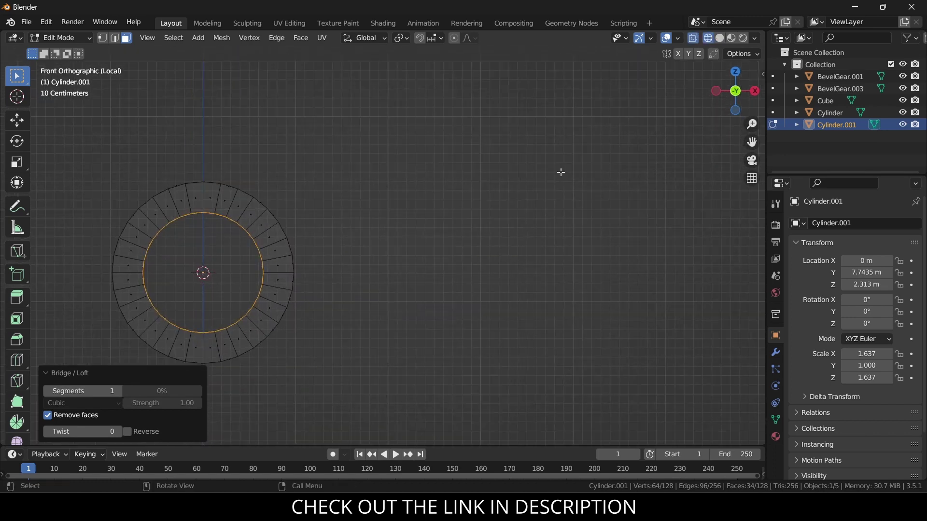
middle_click_drag(446, 188, 571, 181, "shift")
key("1")
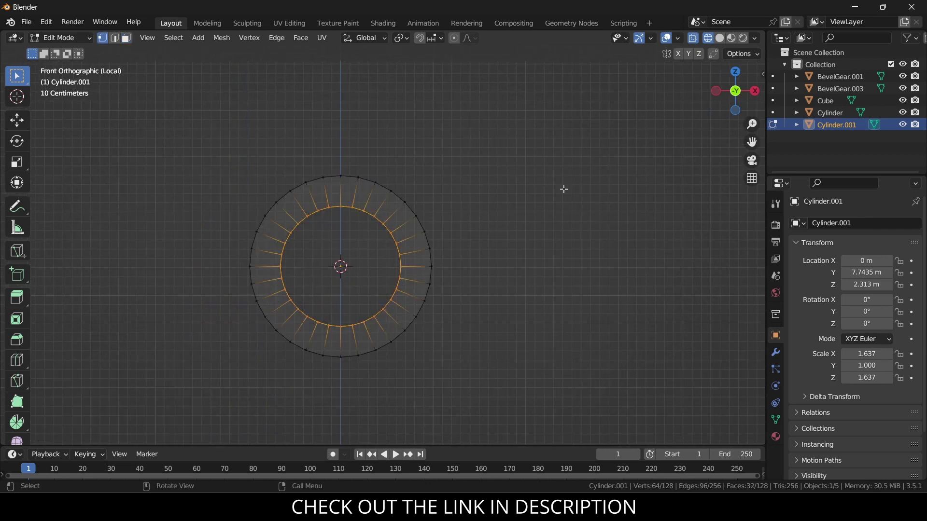
key("alt+a")
left_click_drag(182, 167, 502, 261)
key("x")
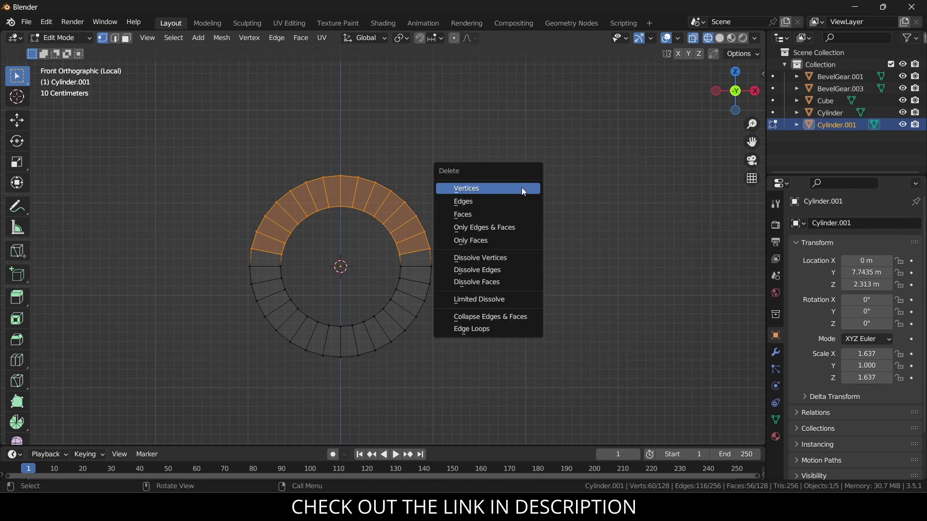
left_click(520, 188)
Fill the two open longitudinal gaps along the cut edges of the half sleeve with faces and show it in solid shading without X-ray.
middle_click_drag(519, 188, 421, 230)
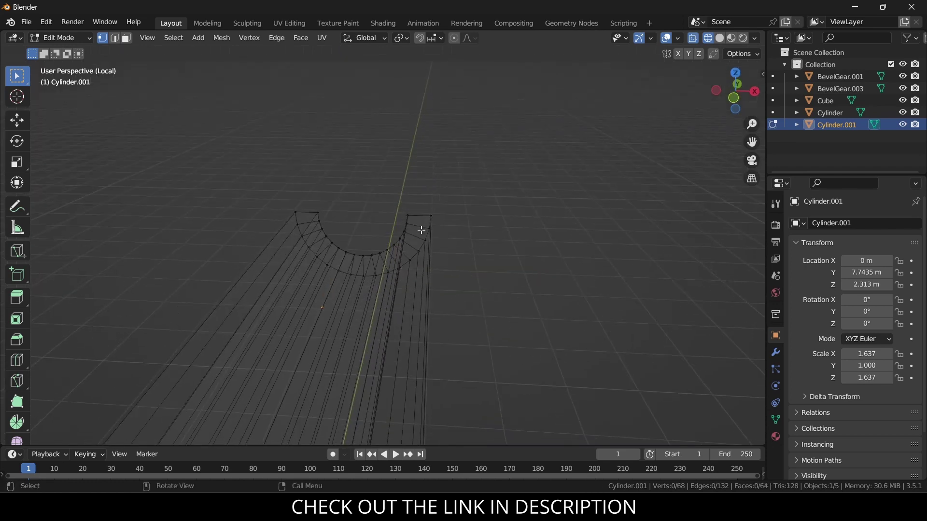
key("2")
left_click(424, 216, "alt")
key("f")
left_click(508, 238)
left_click(310, 209, "alt")
key("f")
left_click(550, 213)
left_click(719, 38)
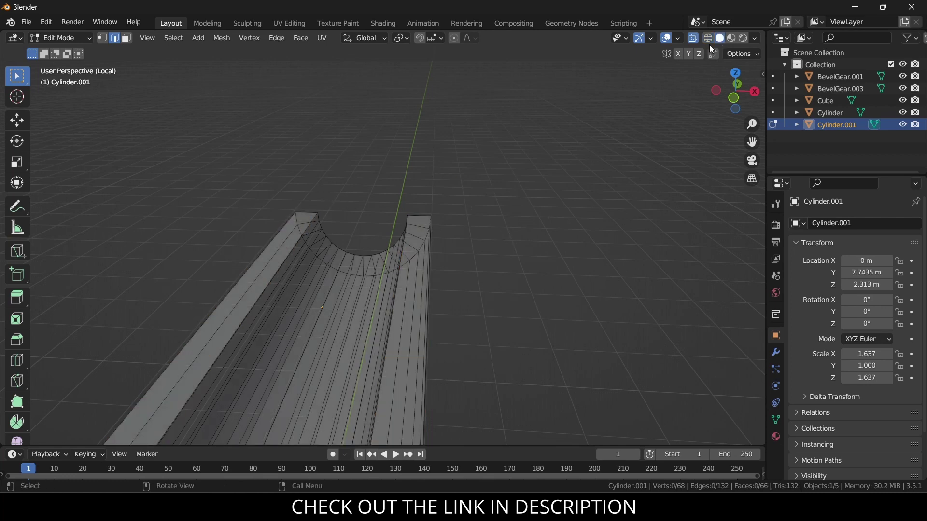
middle_click_drag(675, 78, 451, 253)
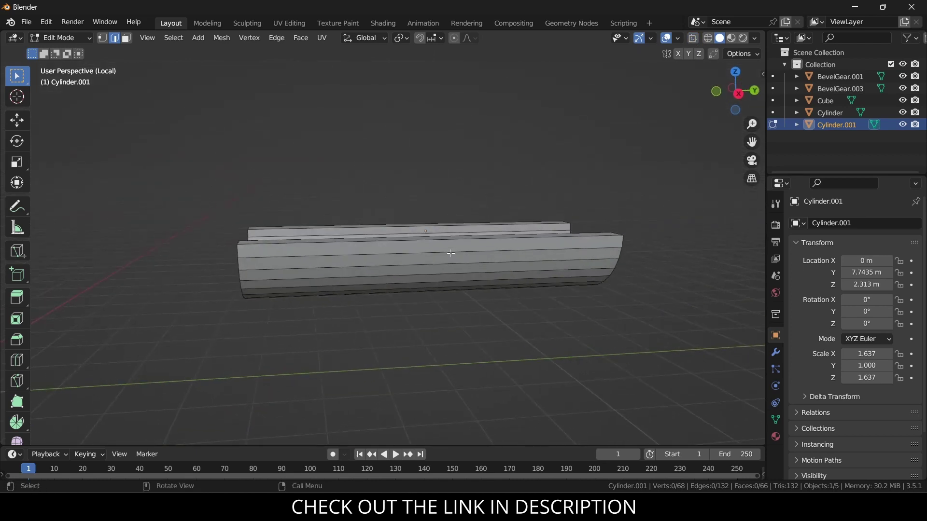
Apply Shade Auto Smooth with a 30° angle to the half sleeve and leave local view.
key("Tab")
right_click(453, 252)
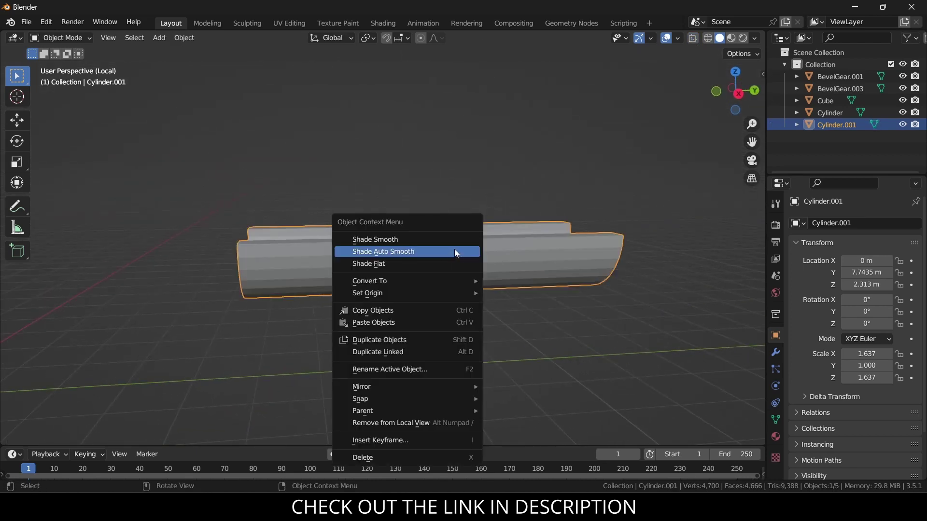
left_click(454, 251)
middle_click_drag(457, 249, 503, 250)
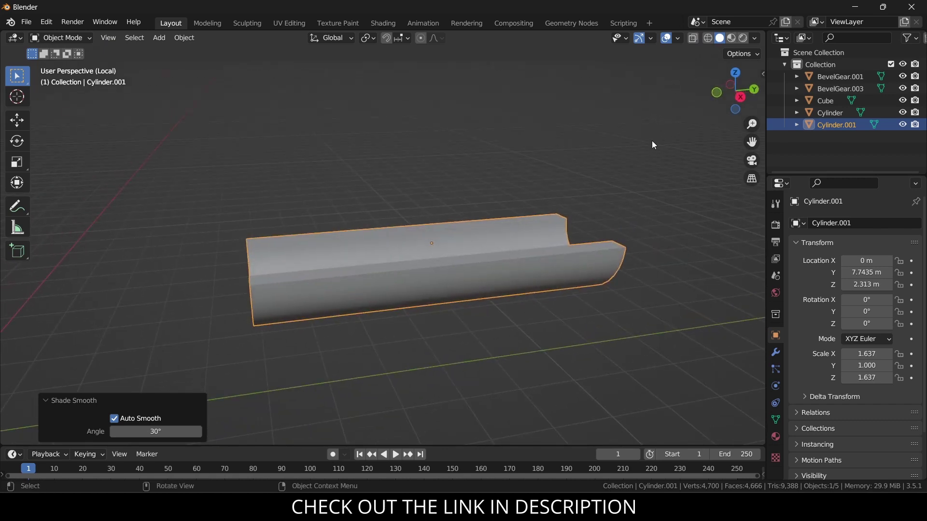
key("KP_Divide")
scroll(493, 285, "up", 1)
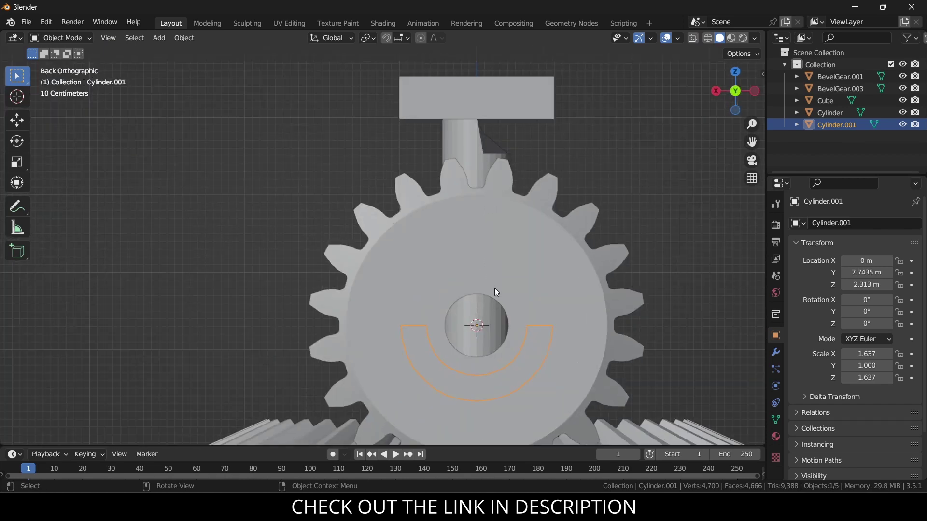
key("g")
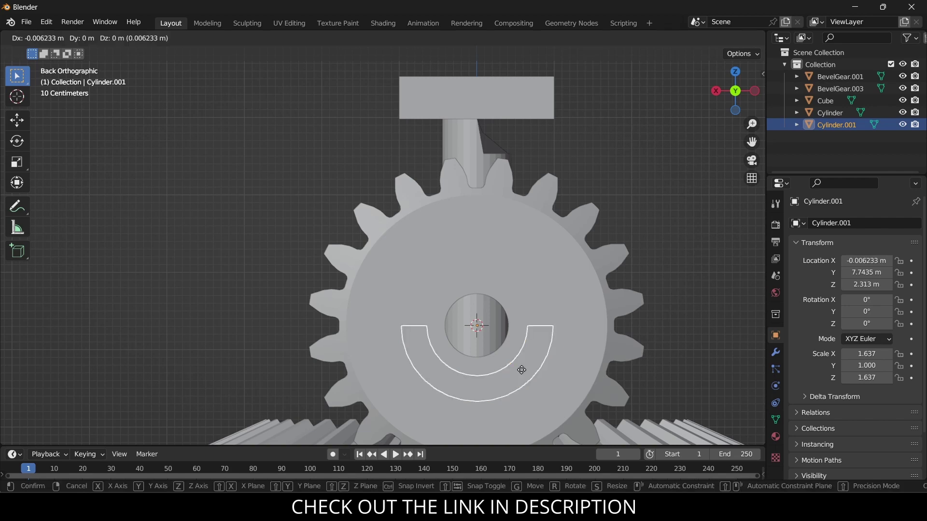
key("z")
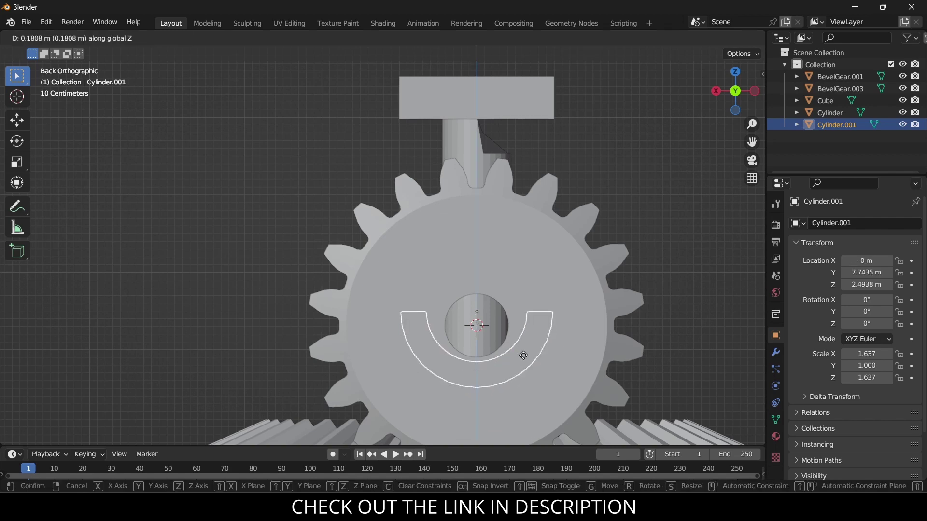
left_click(526, 365)
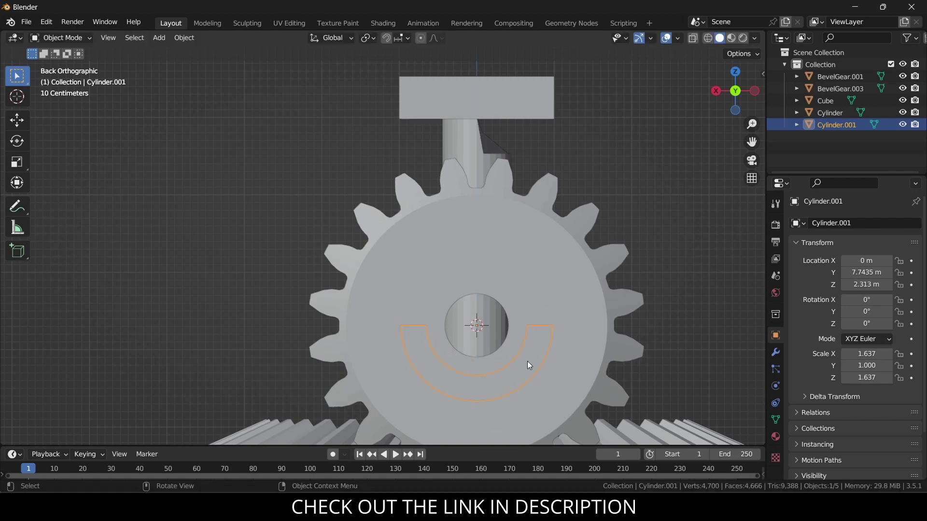
Scale the half sleeve by 0.670 in X and Z, keeping its Y length locked.
key("s")
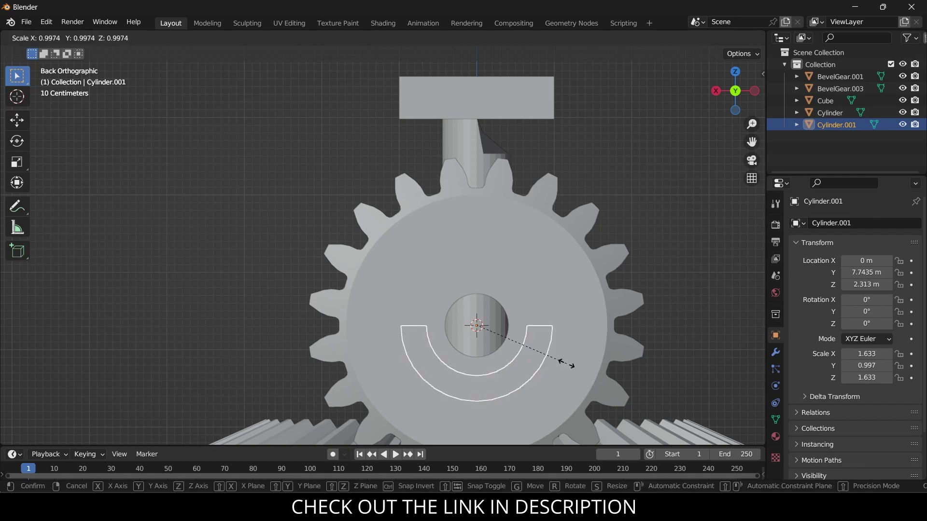
key("shift+y")
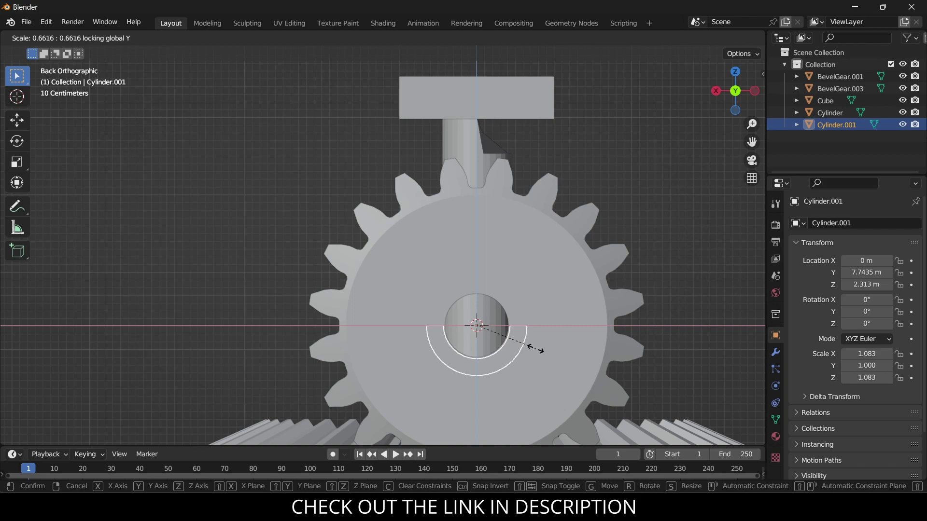
left_click(535, 350)
Enlarge the half sleeve by a factor of 1.351 in X and Z from the back view, with Y locked.
mouse_move(430, 248)
middle_mouse_down()
mouse_move(482, 254)
mouse_move(459, 242)
mouse_move(418, 253)
middle_mouse_up()
key("KP_1")
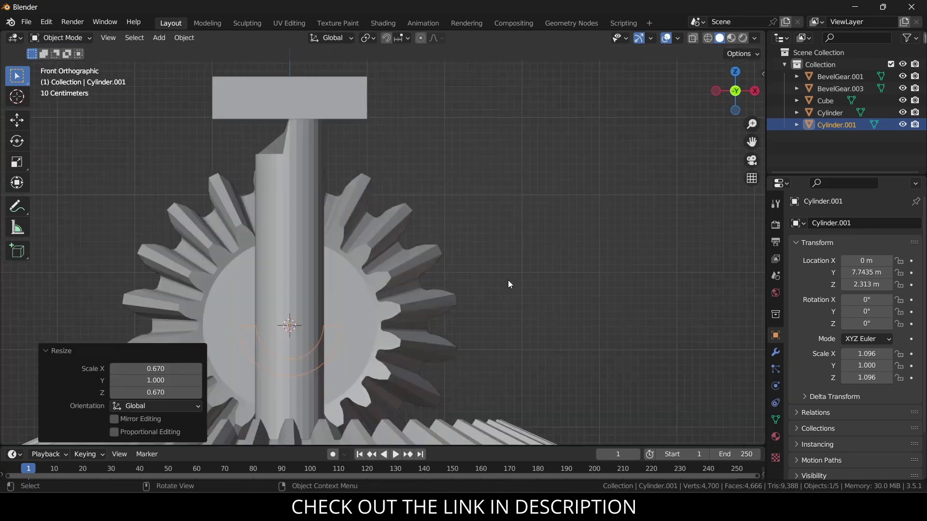
key("ctrl+KP_1")
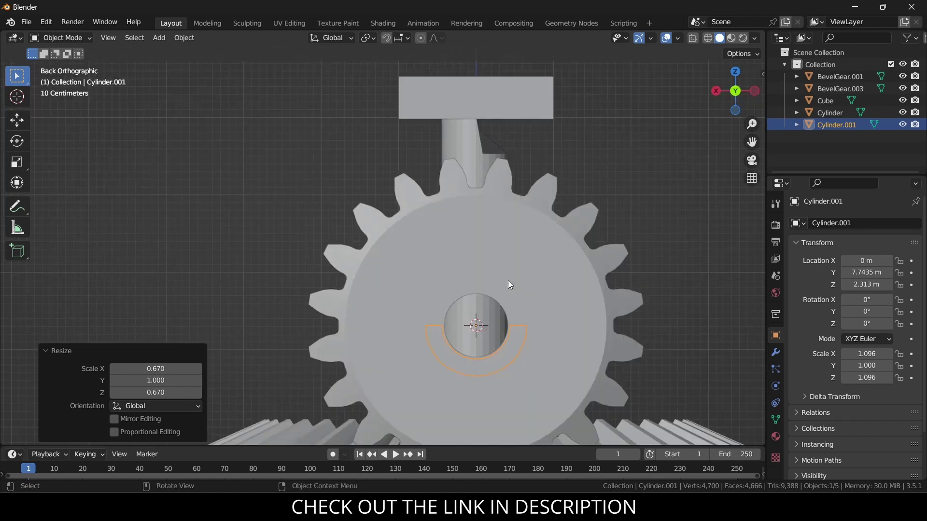
key("s")
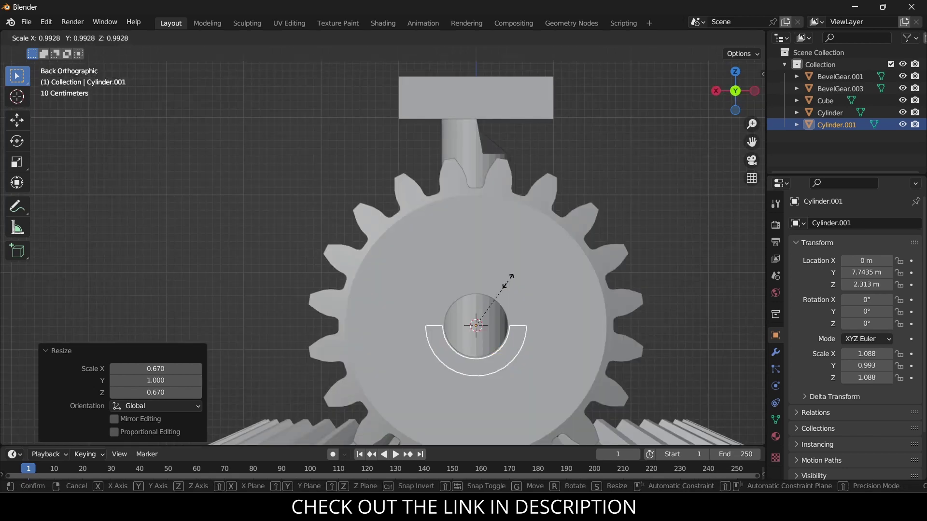
key("shift+y")
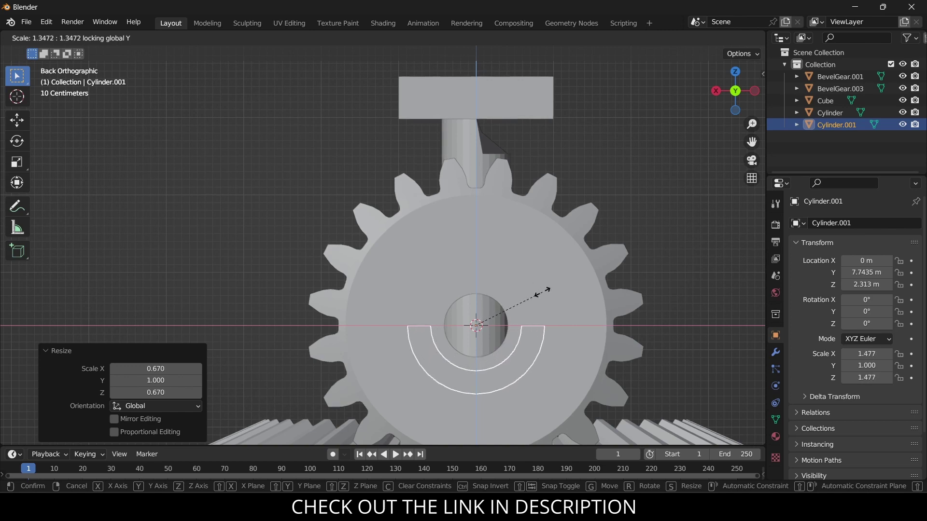
left_click(545, 291)
In X-ray wireframe, enlarge the half sleeve to a scale of 1.600 in X and Z with Y locked, fitting its inner radius around the gear hub.
left_click(690, 39)
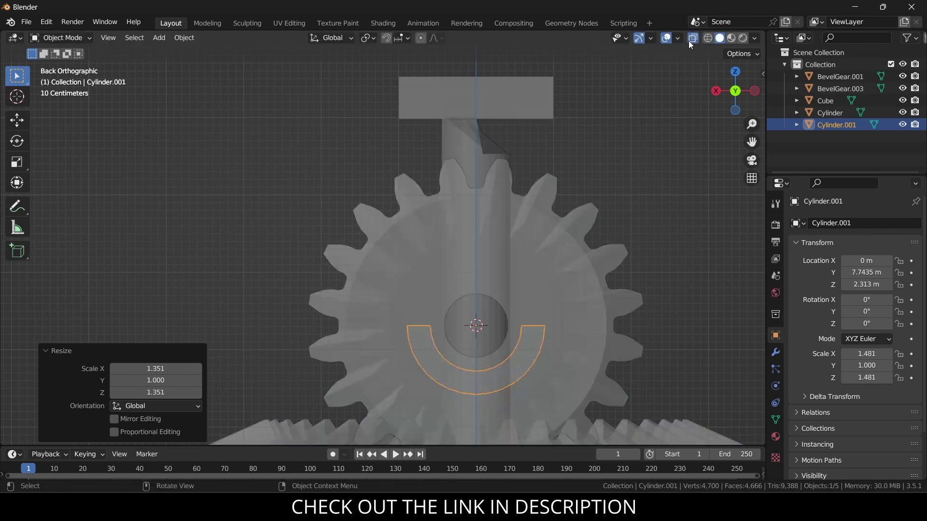
left_click(708, 38)
scroll(535, 297, "up", 5)
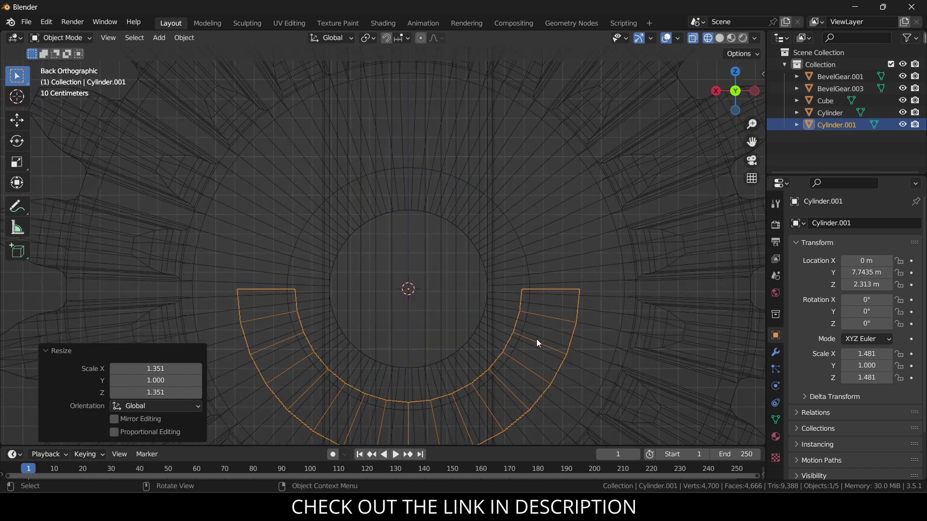
key("s")
key("shift+y")
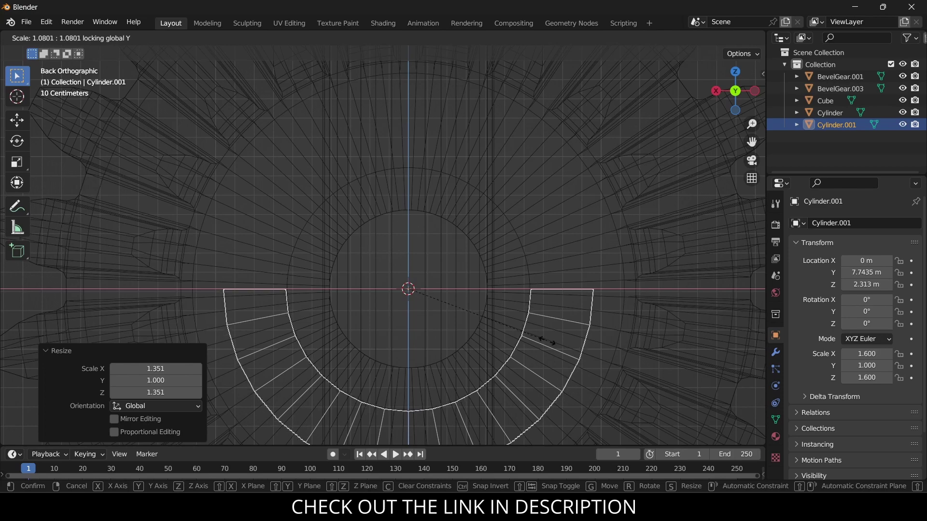
left_click(546, 341)
Open the half sleeve's mesh in solid shading with X-ray off and select its two long flat upper faces in face mode.
scroll(549, 320, "down", 4)
left_click(551, 317)
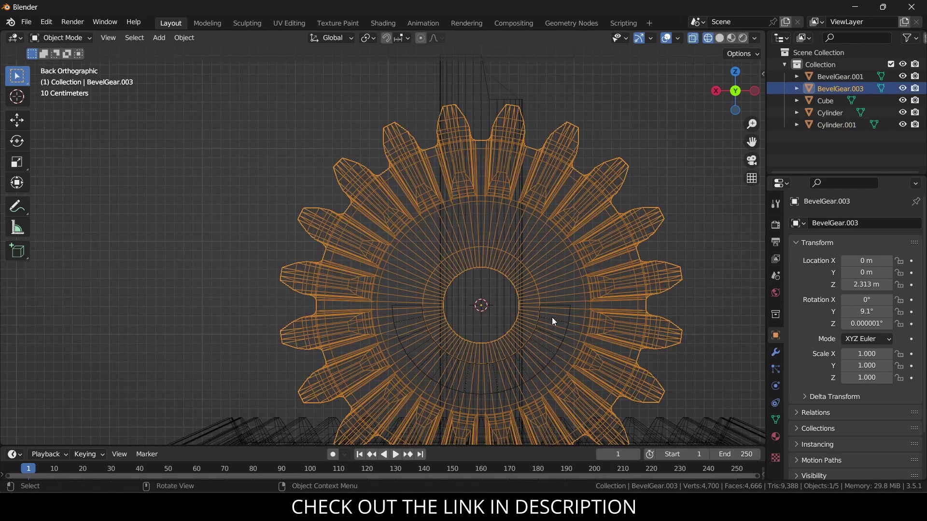
left_click(558, 320)
middle_click_drag(558, 319, 548, 299)
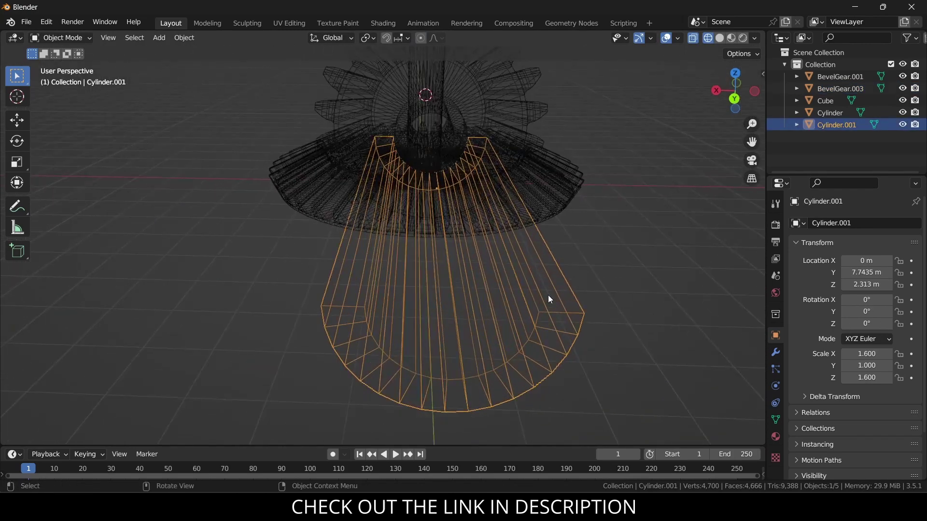
key("Tab")
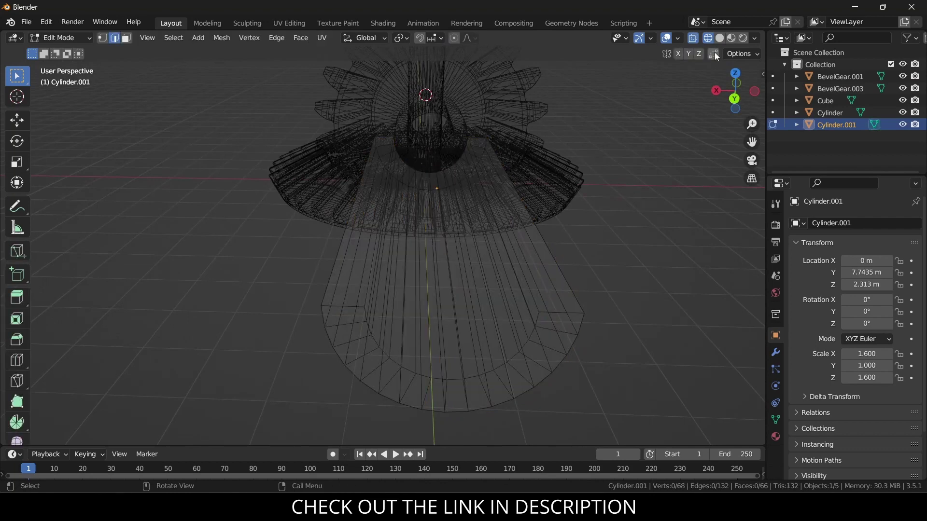
left_click(719, 38)
left_click(693, 38)
left_click(495, 272)
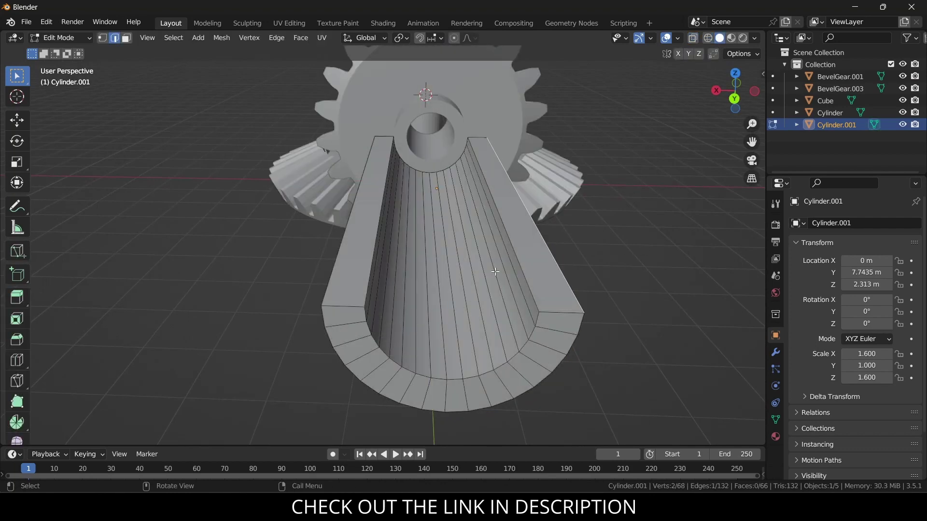
key("3")
left_click(521, 246)
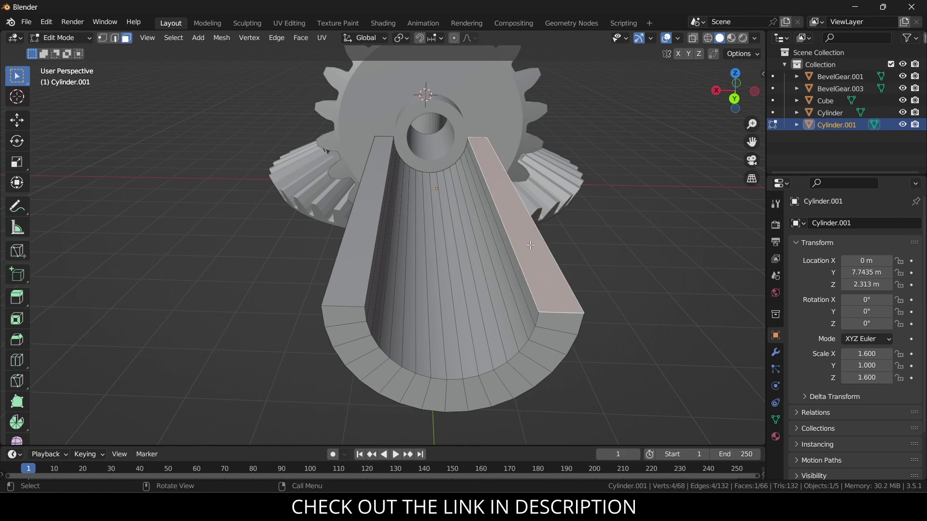
left_click(365, 236, "shift")
Try to extrude the two selected faces about 2.67 m upward toward the support bar from the right view.
scroll(487, 227, "down", 2)
middle_click_drag(487, 227, 534, 233)
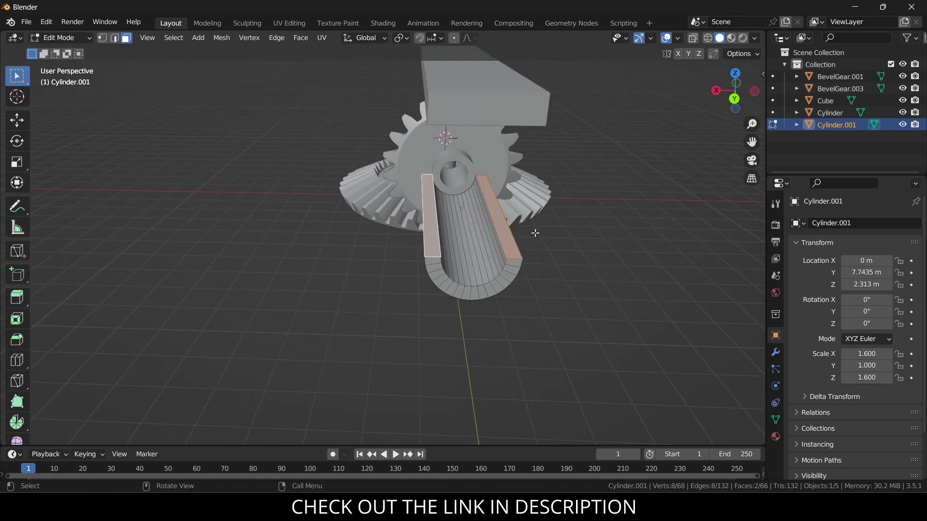
key("KP_1")
key("KP_3")
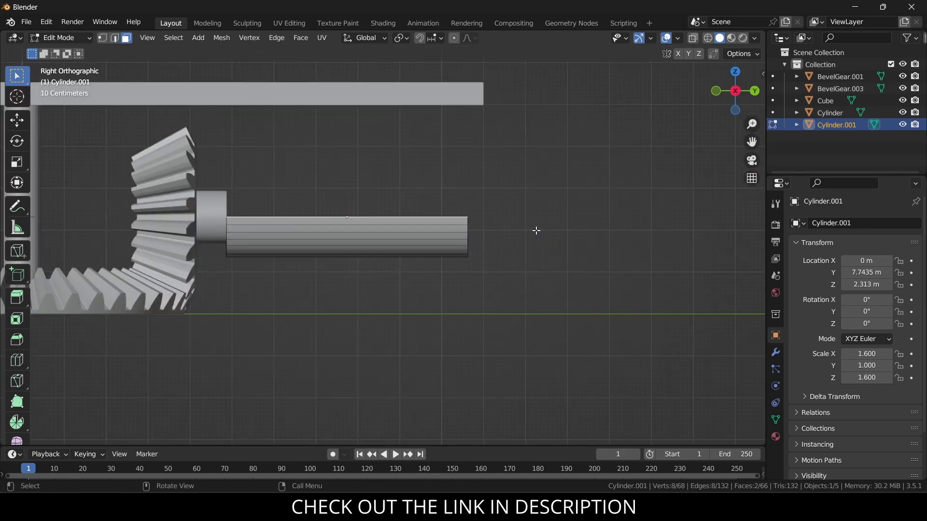
key("e")
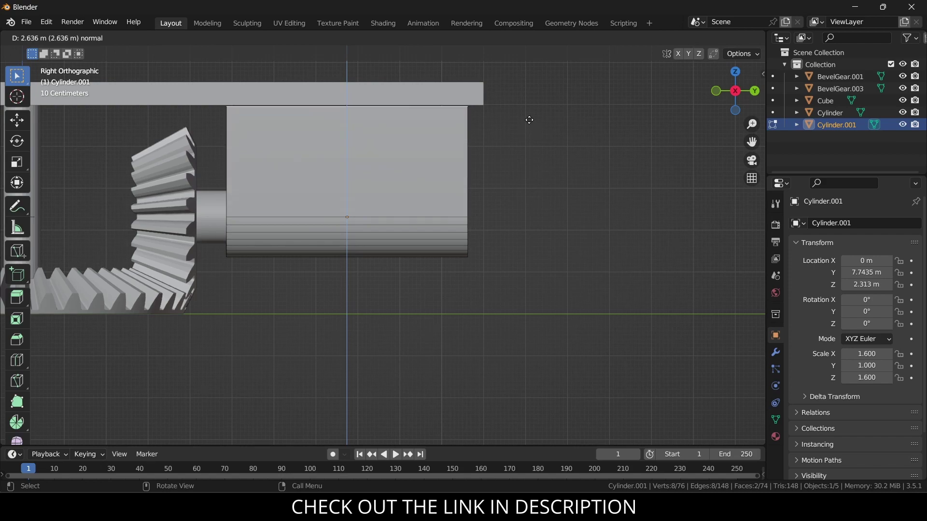
left_click(530, 118)
middle_click_drag(529, 118, 368, 119)
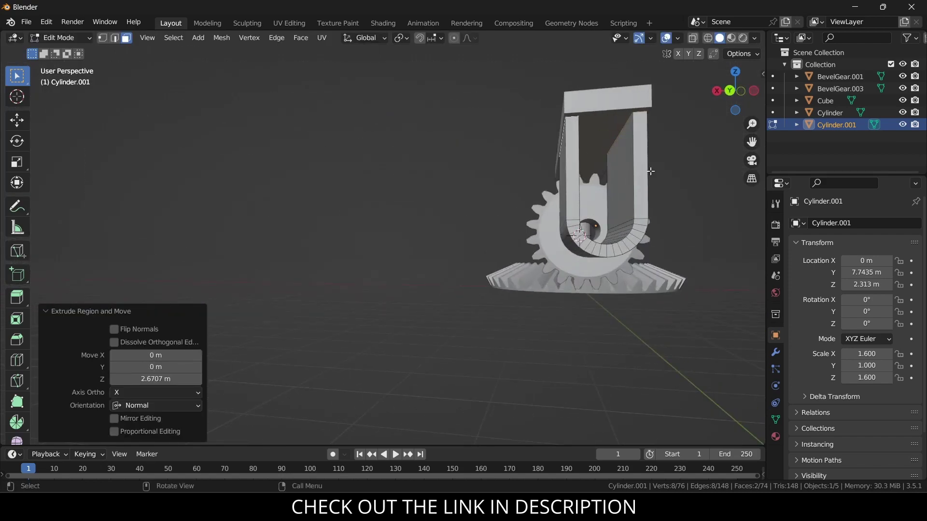
Extrude the two flat faces straight up into the support bar to form a U-shaped bracket and return to Object Mode.
key("e")
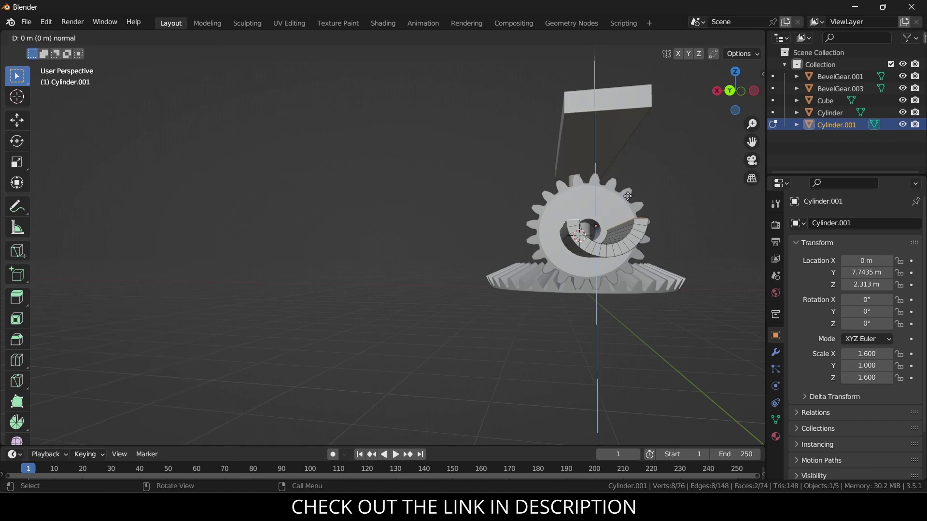
left_click(627, 106)
middle_click_drag(627, 106, 634, 172)
key("Tab")
scroll(543, 242, "up", 4)
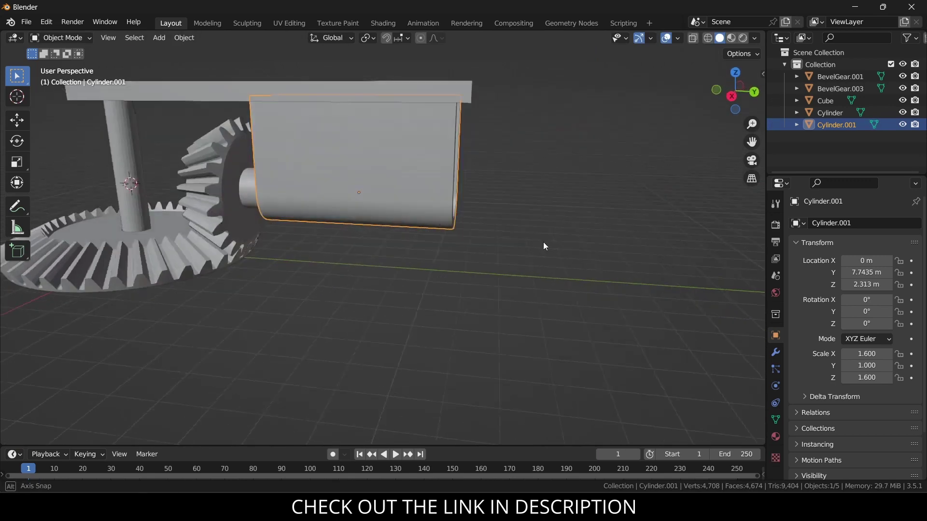
middle_click_drag(543, 242, 428, 170)
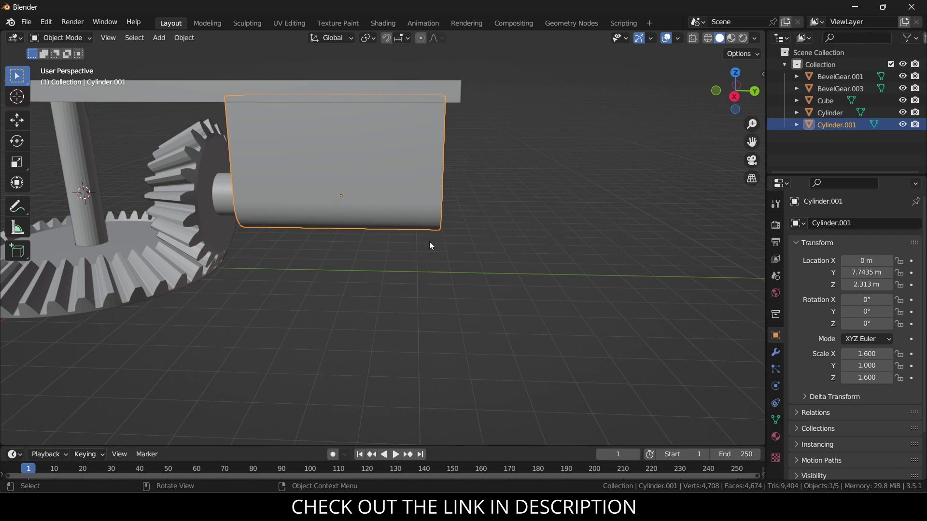
Snap the 3D cursor to the U-shaped bracket's origin and add a GearGenMaster external gear of type BEVEL there.
key("shift+s")
left_click(444, 309)
left_click(161, 38)
mouse_move(172, 52)
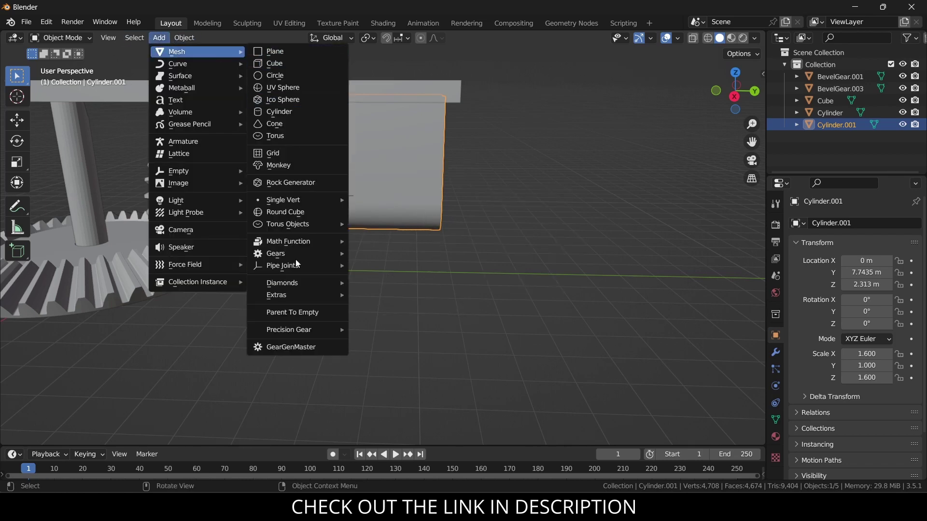
left_click(302, 346)
left_click(149, 251)
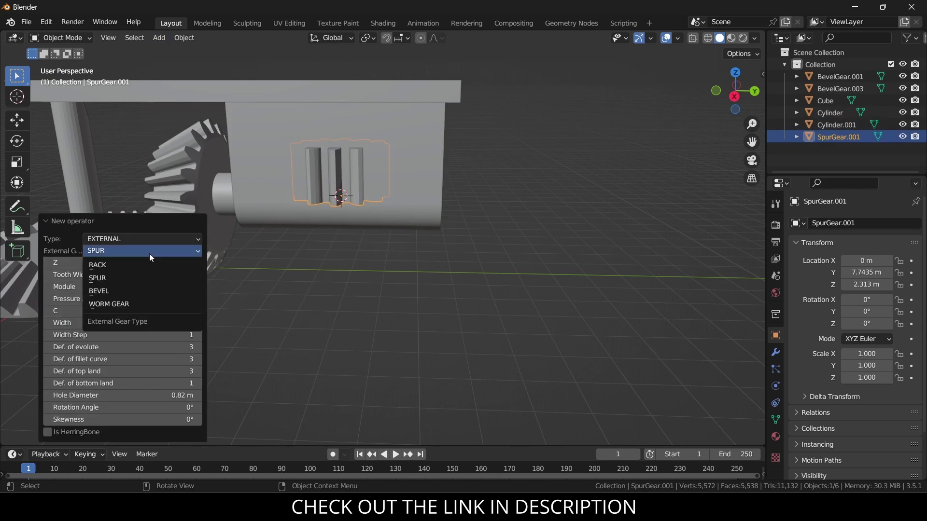
left_click(140, 291)
Set the new bevel gear to 20 pinion teeth and 20 mating gear teeth with a width of 1 m.
left_click(84, 262)
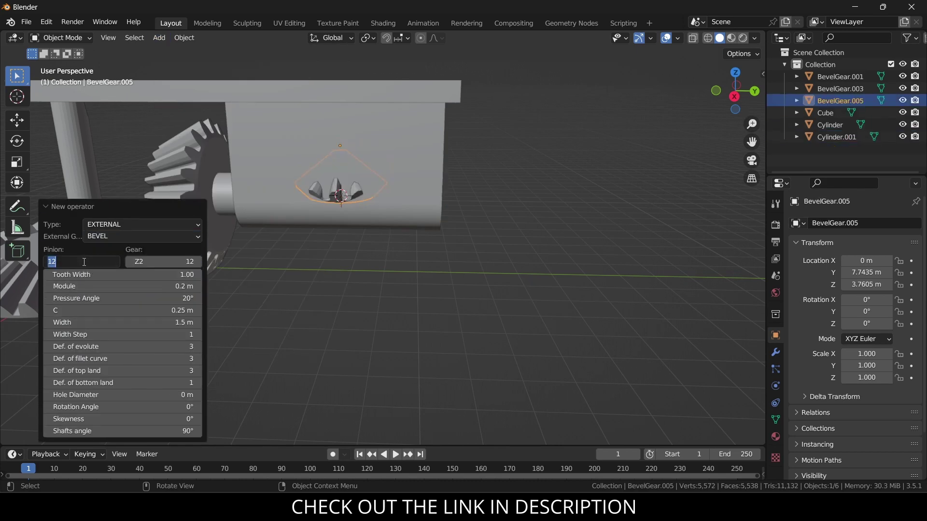
type("20")
key("Return")
left_click(173, 261)
type("20")
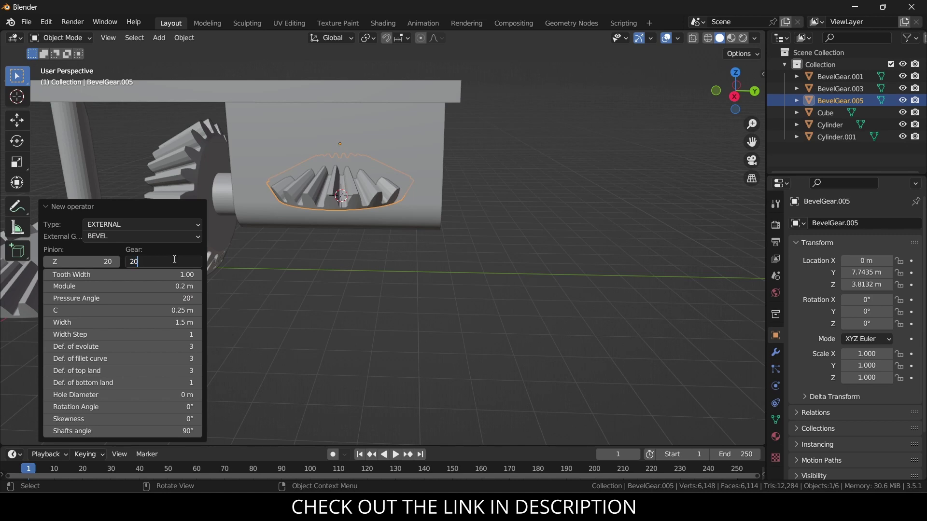
key("Return")
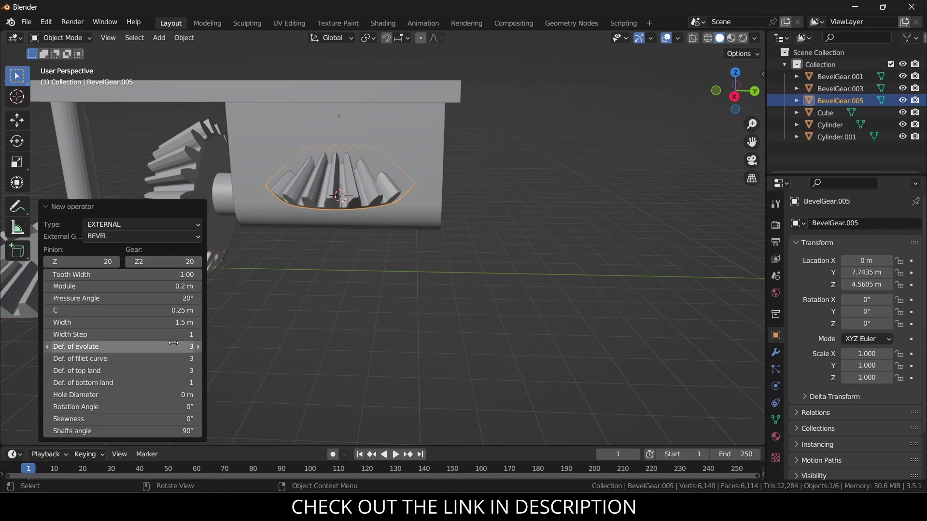
left_click_drag(174, 322, 161, 323)
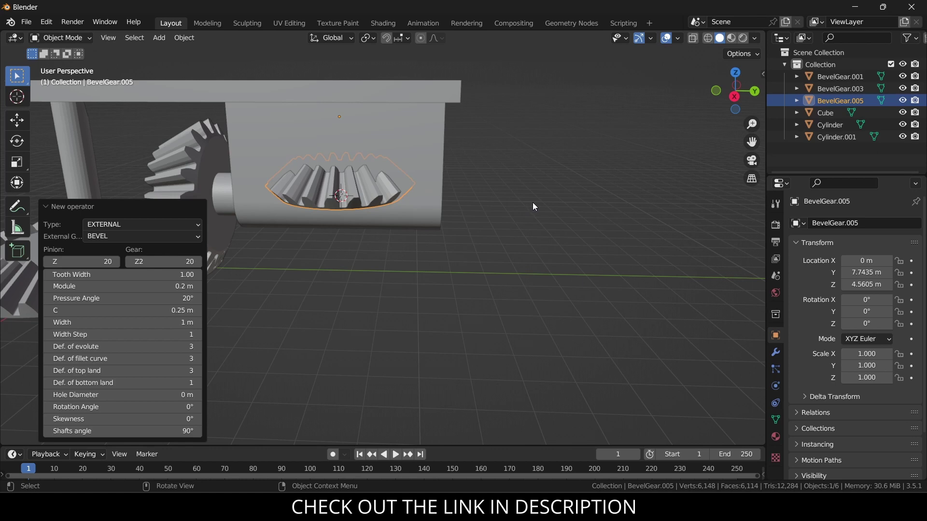
Try to rotate the new bevel gear 90° about the global X axis.
key("r")
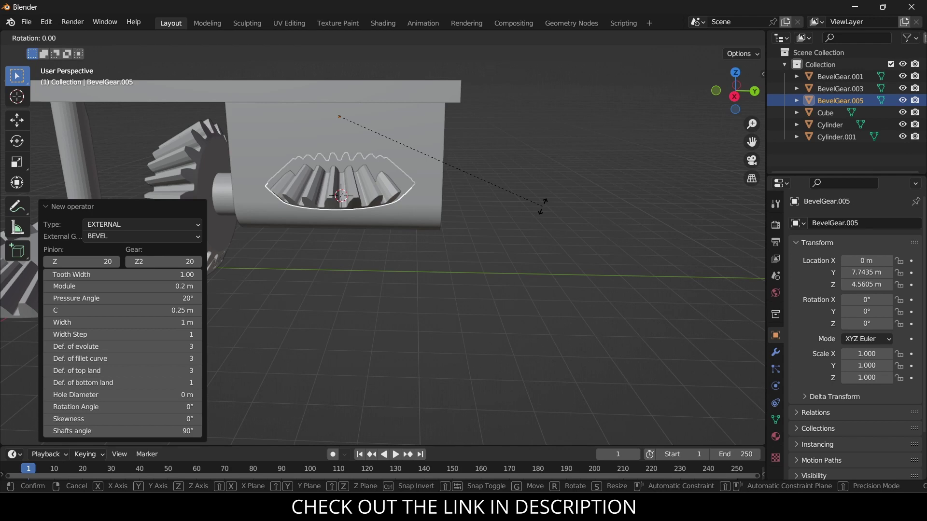
key("x")
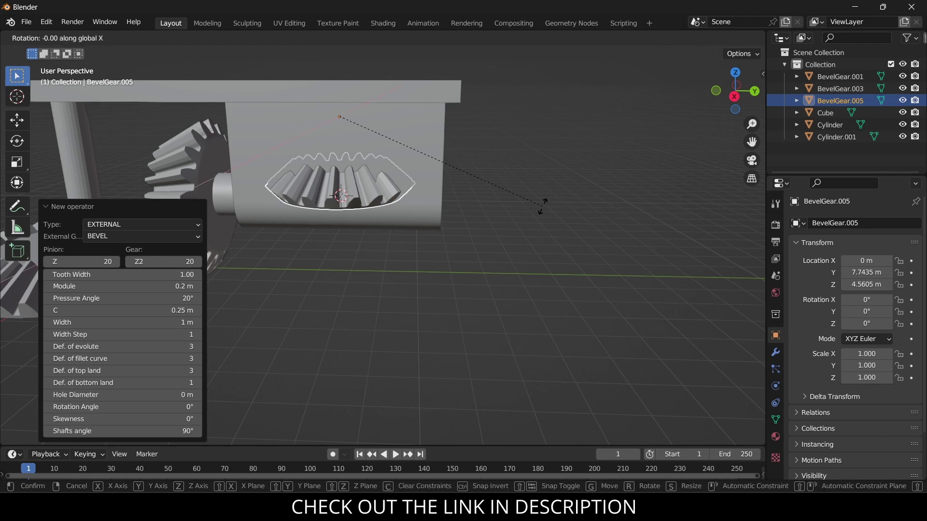
type("90")
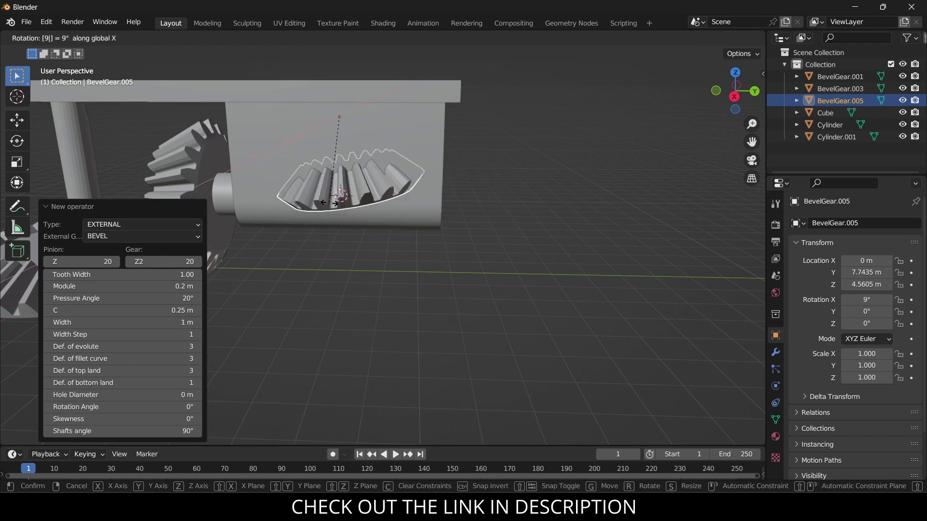
key("Return")
key("ctrl+z")
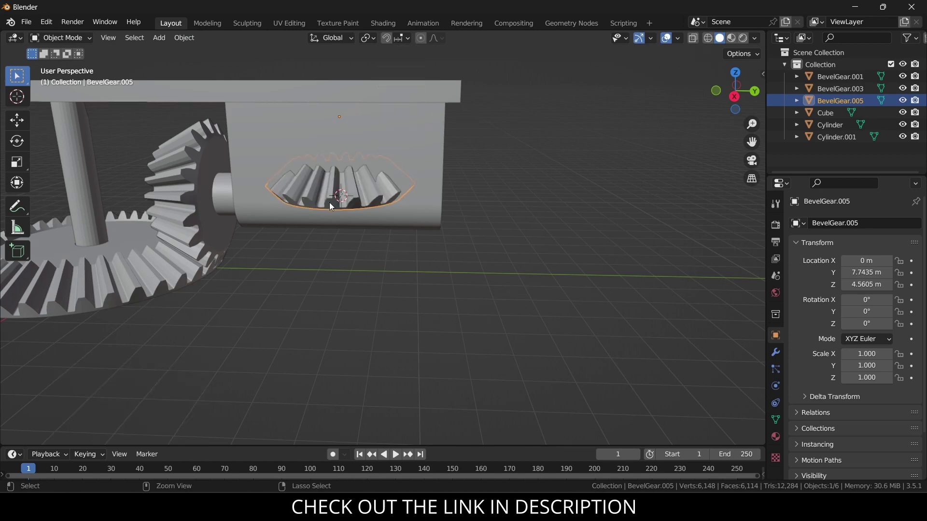
Rotate the new bevel gear -90° about the global X axis and snap it to the 3D cursor in line with the bracket.
type("rx-90")
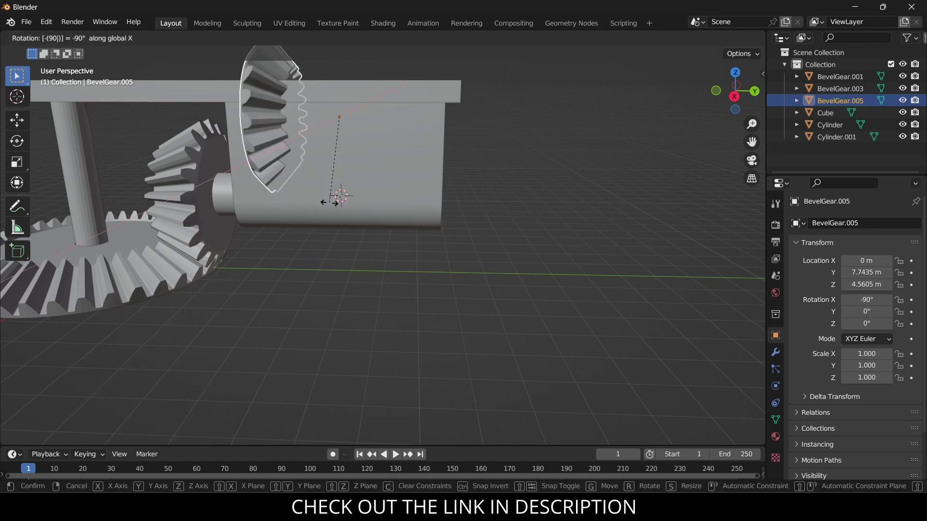
key("Return")
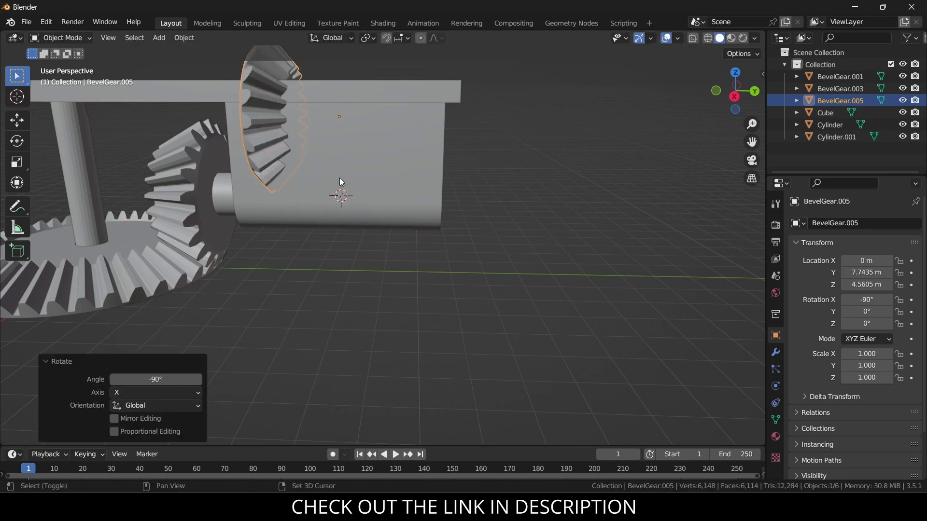
key("shift+s")
left_click(366, 109)
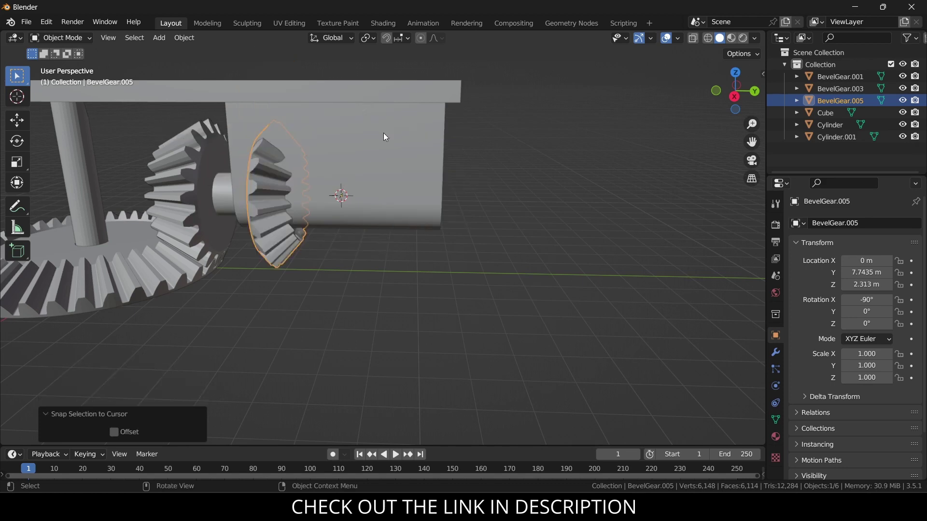
Move the new bevel gear along Y to about 12.958 m, against the bracket's outer end.
key("g")
key("x")
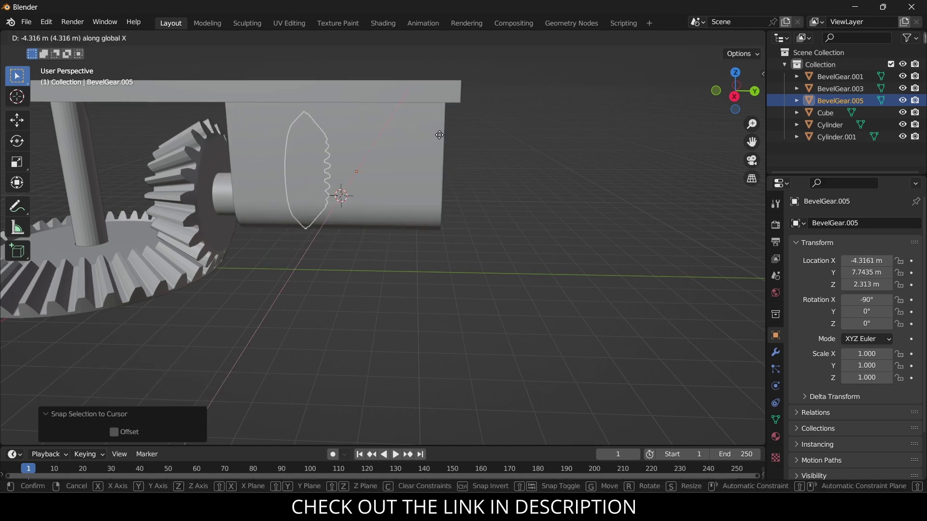
key("y")
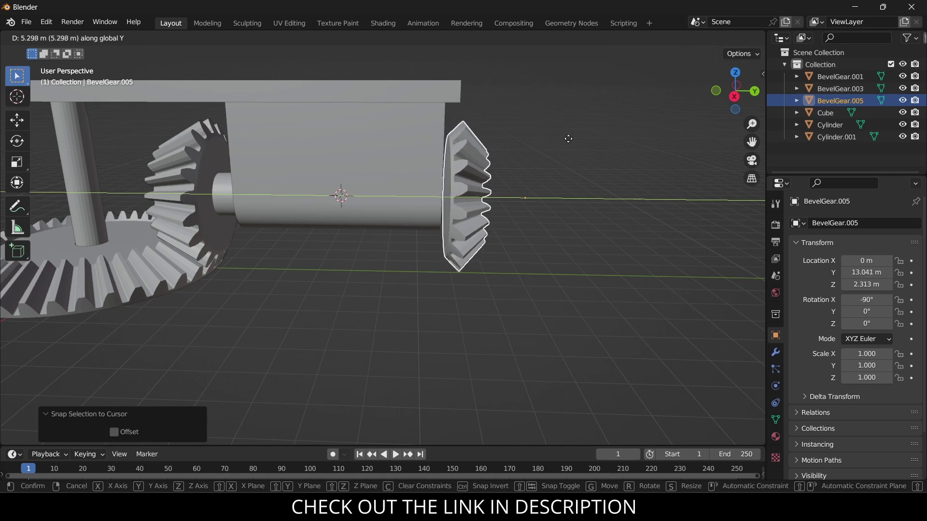
left_click(551, 147)
Duplicate the outer bevel gear in place and rotate the copy -90° about its local X axis to lie horizontally.
middle_click_drag(551, 147, 492, 166)
key("shift+d")
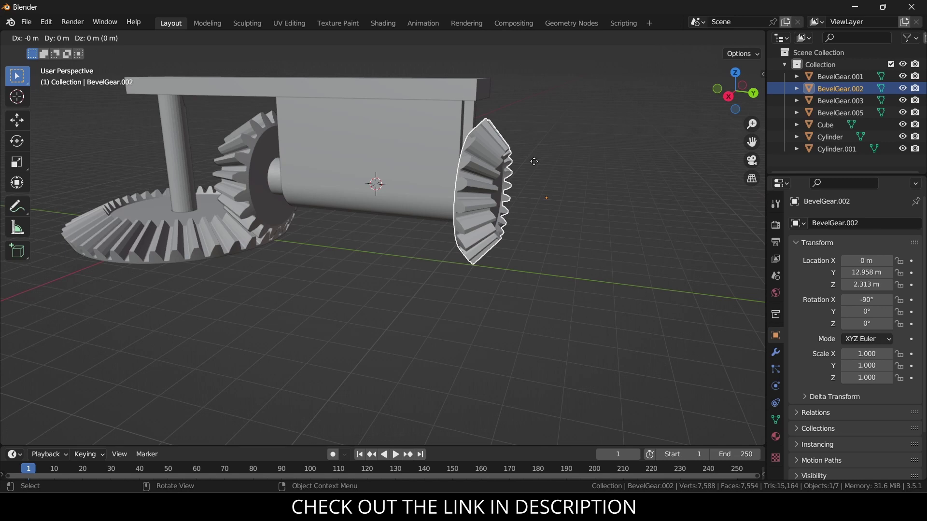
key("x")
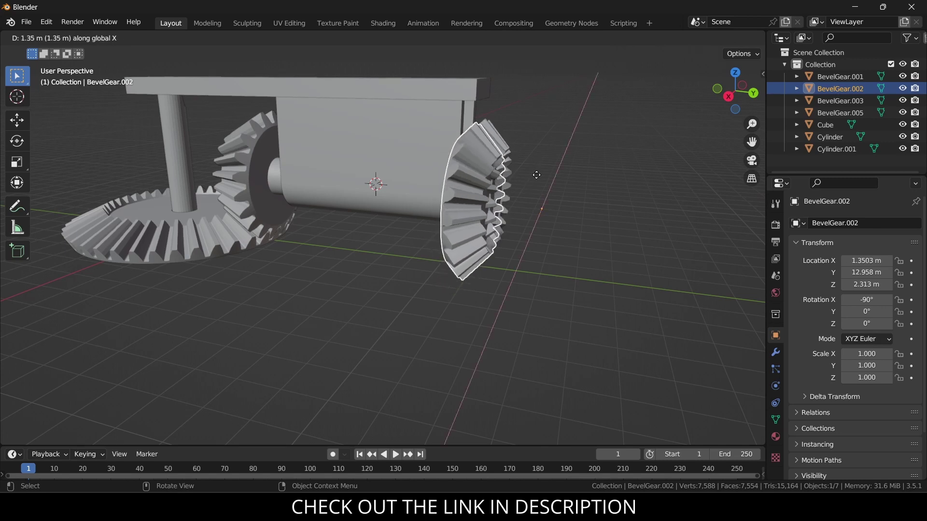
key("Escape")
key("r")
key("x")
key("x")
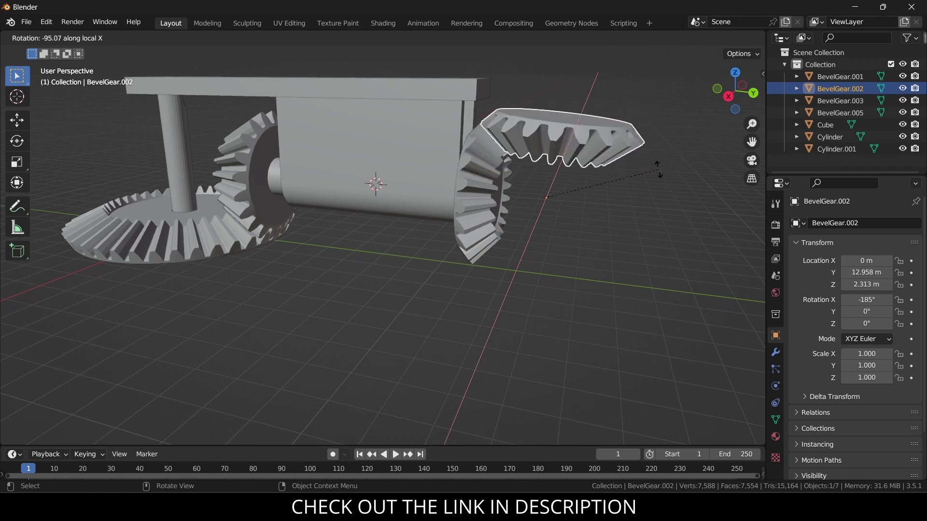
type("-90")
key("Return")
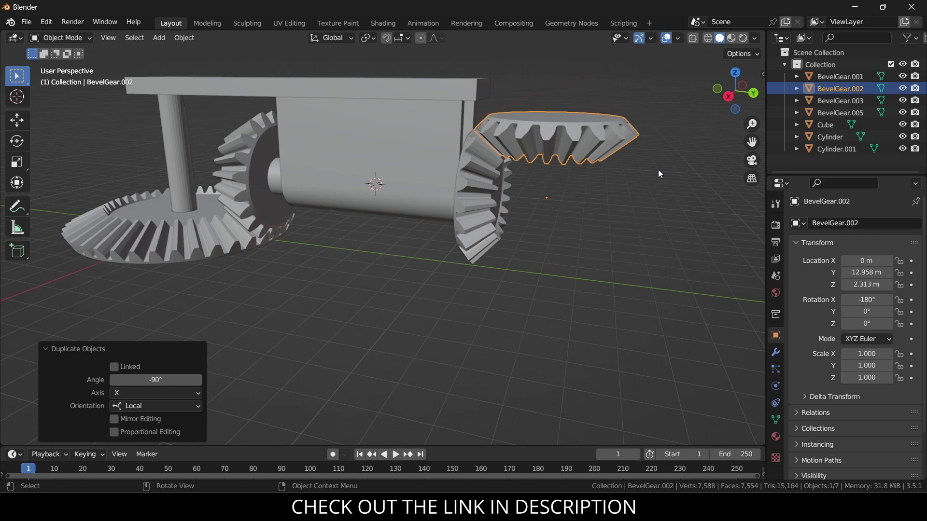
From the top view in Object Mode, rotate the horizontal bevel gear about 8.95° around Z so its teeth mesh with the vertical gear.
scroll(633, 189, "up", 5)
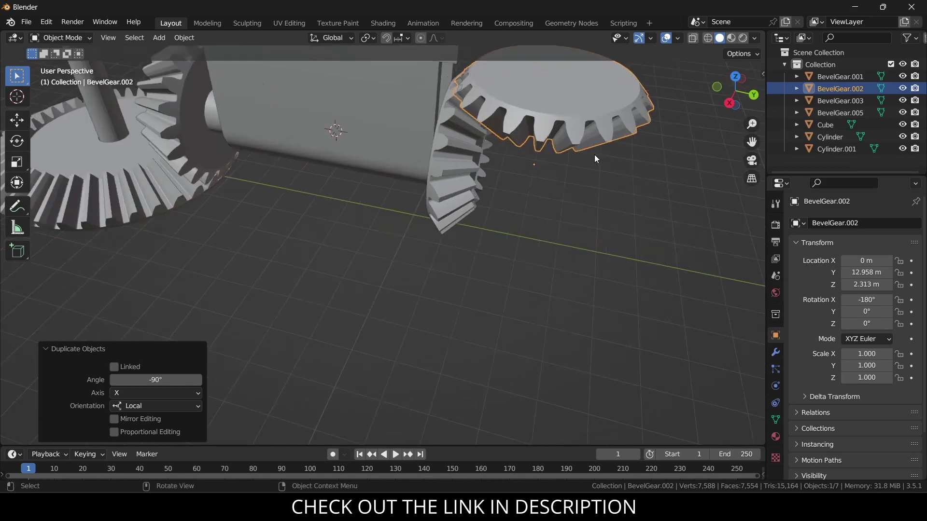
key("Tab")
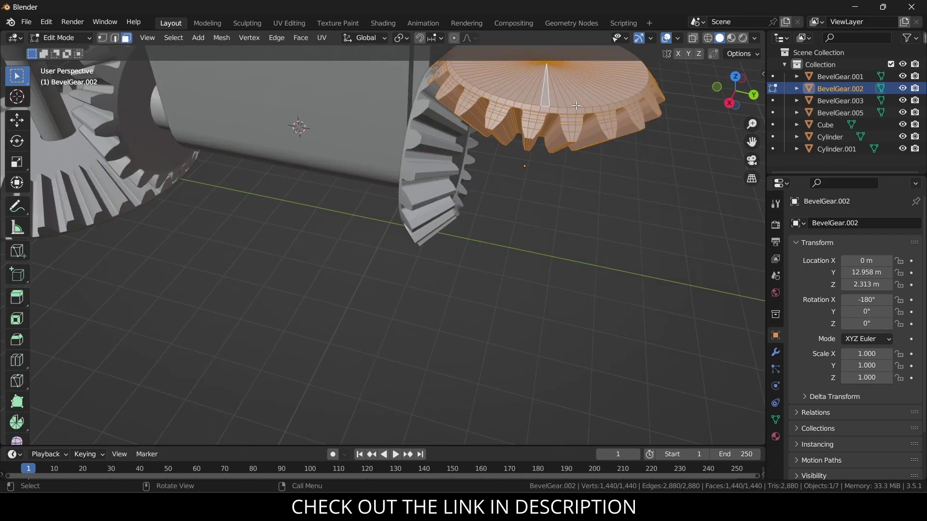
scroll(555, 191, "up", 2)
middle_click_drag(555, 191, 534, 170)
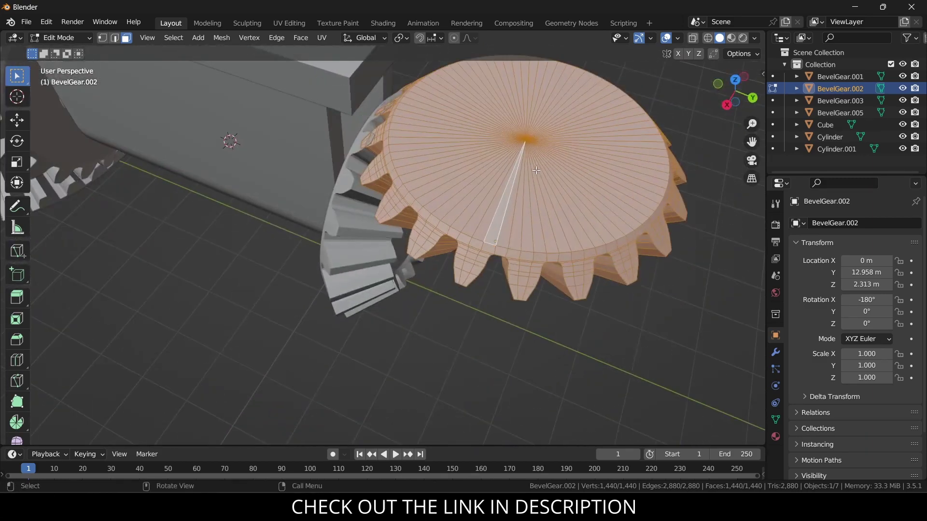
scroll(536, 170, "up", 1)
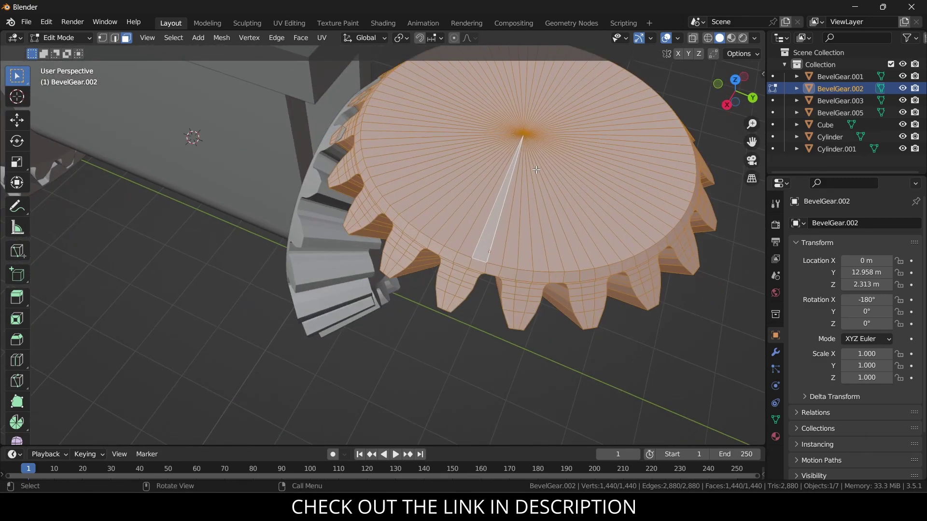
middle_click_drag(498, 178, 570, 162)
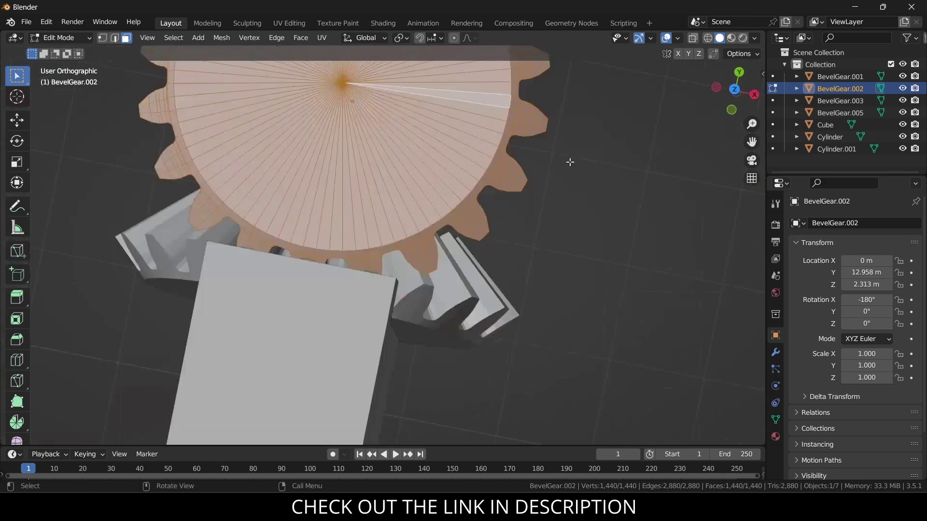
key("KP_7")
scroll(420, 205, "up", 3)
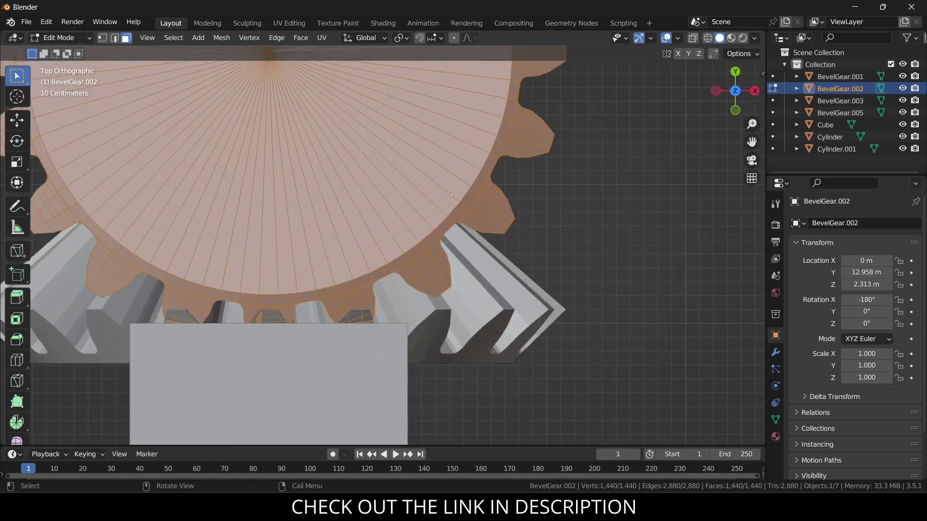
key("Tab")
key("r")
key("z")
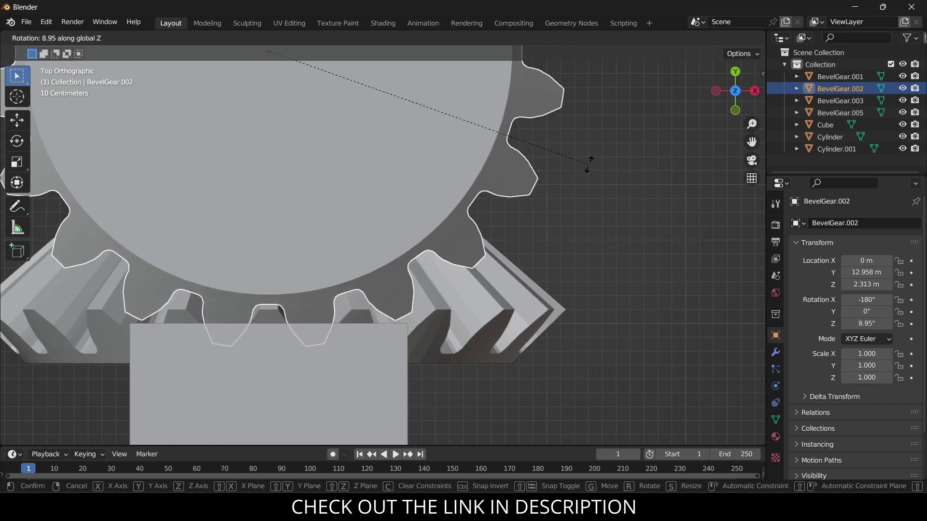
left_click(588, 165)
left_click(587, 215)
Apply the rotation of the horizontal bevel gear and of the vertical bevel gear meshing with it.
middle_click_drag(586, 216, 482, 118)
scroll(485, 130, "down", 5)
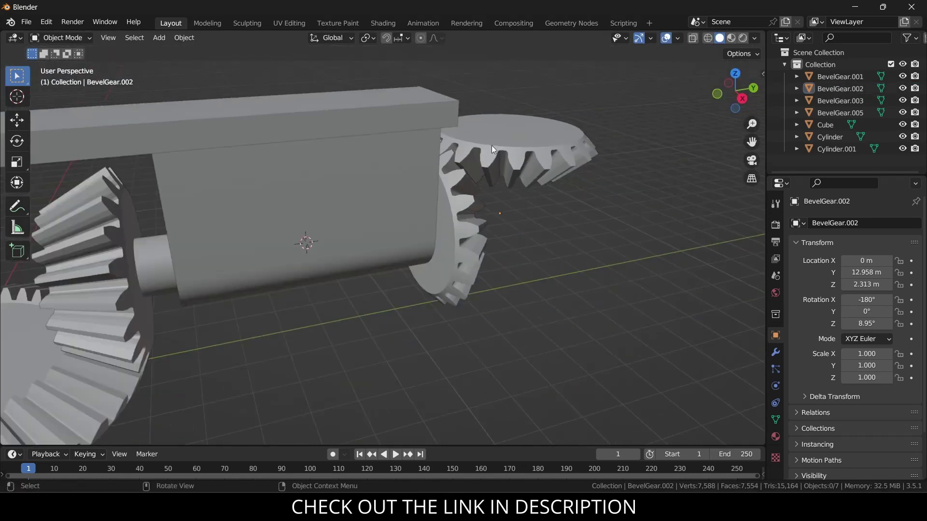
left_click(525, 143)
key("ctrl+a")
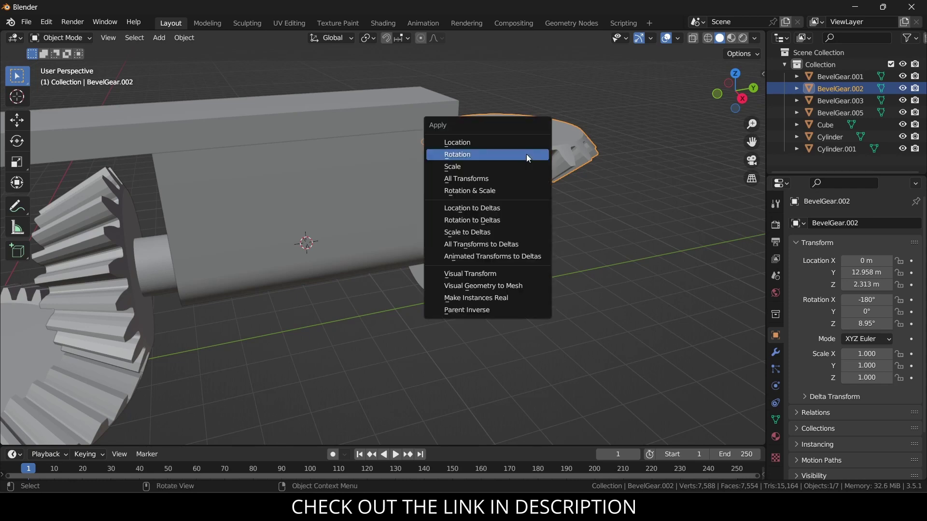
left_click(526, 154)
left_click(498, 240)
key("ctrl+a")
left_click(499, 239)
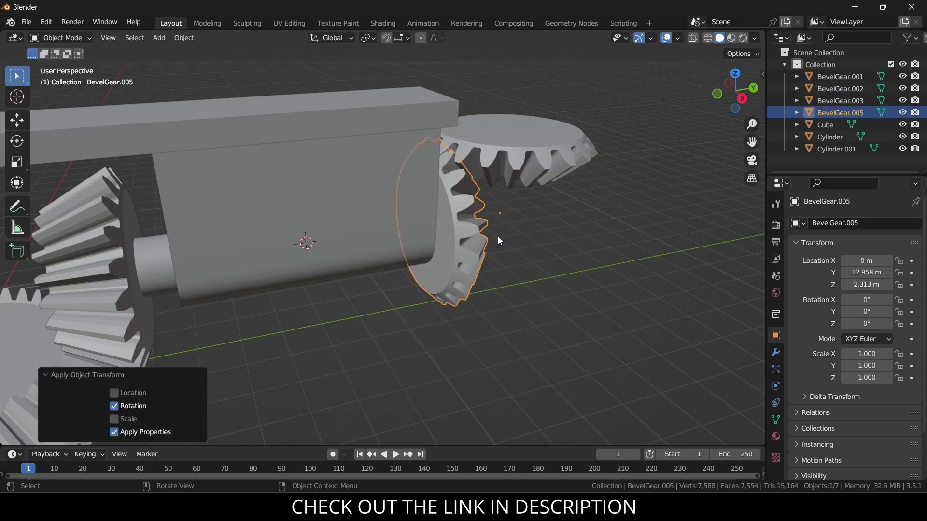
Parent the inner bevel gear, both outer bevel gears and the U-shaped bracket to the support bar, using the Object parent type.
scroll(395, 264, "down", 3)
left_click(406, 305)
scroll(342, 254, "up", 2)
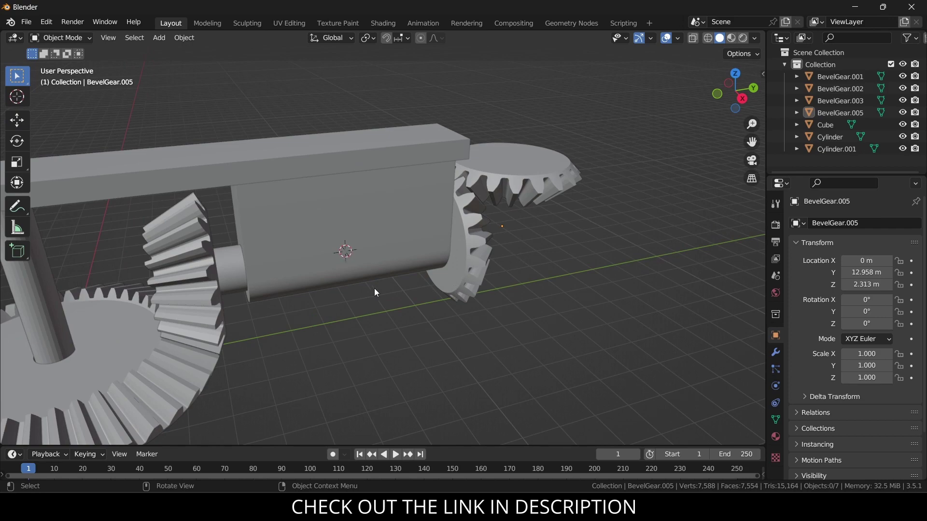
middle_click_drag(368, 288, 372, 257)
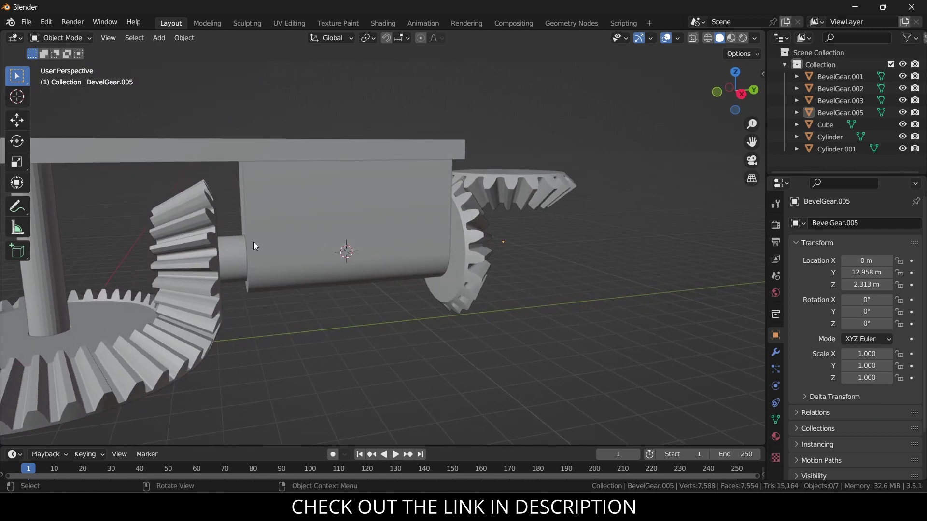
left_click(202, 247)
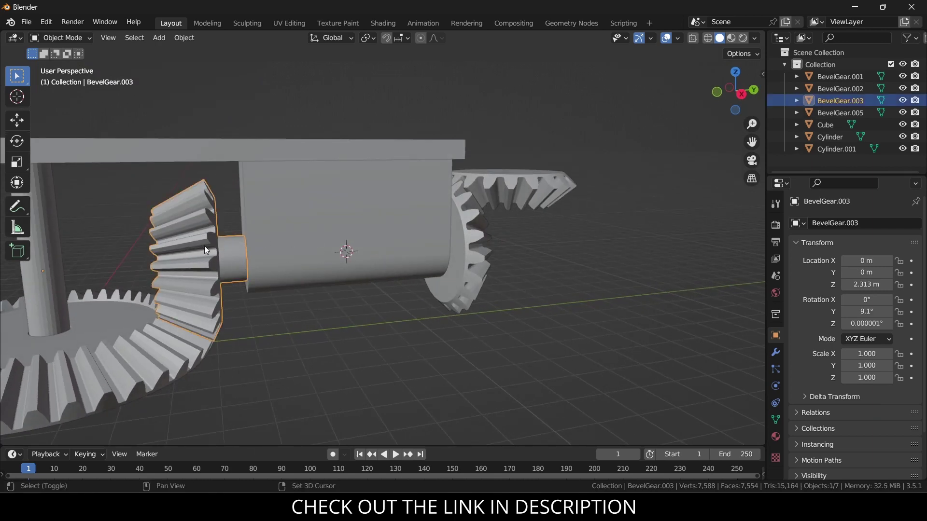
left_click(474, 250, "shift")
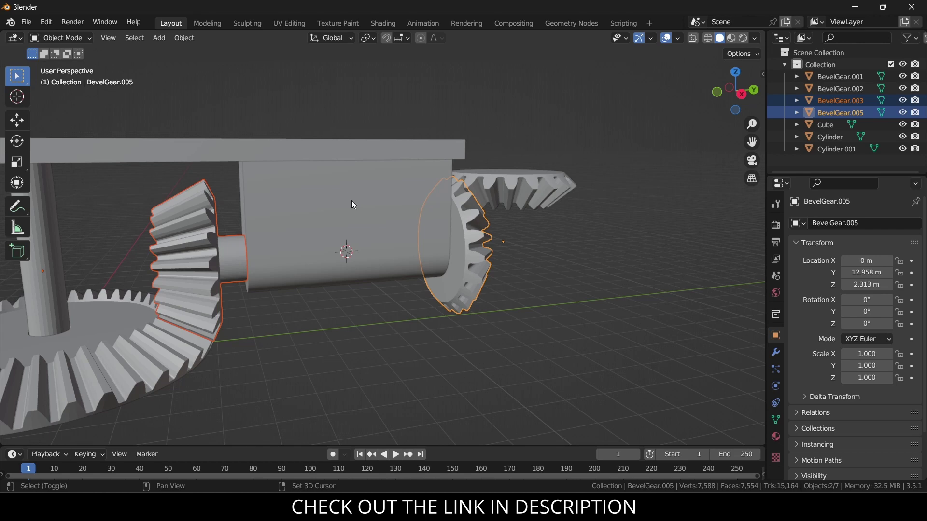
left_click(488, 180, "shift")
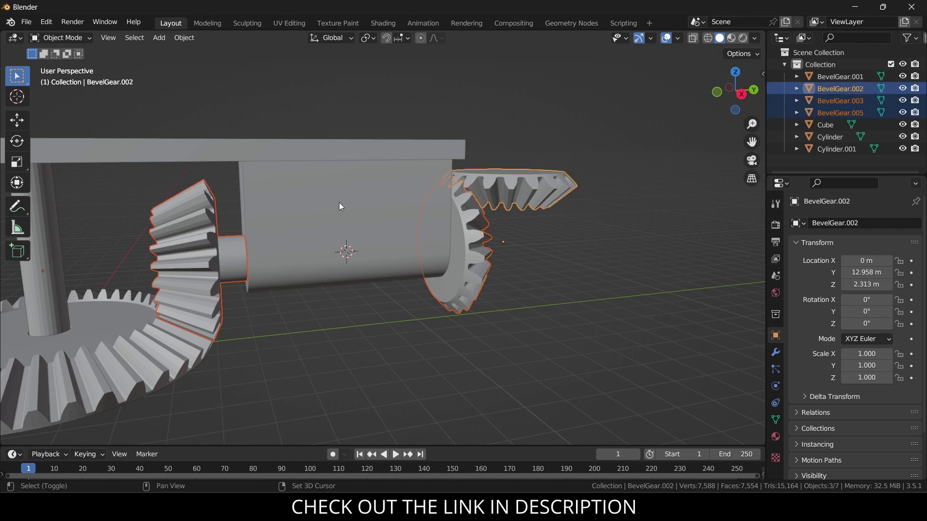
left_click(354, 193, "shift")
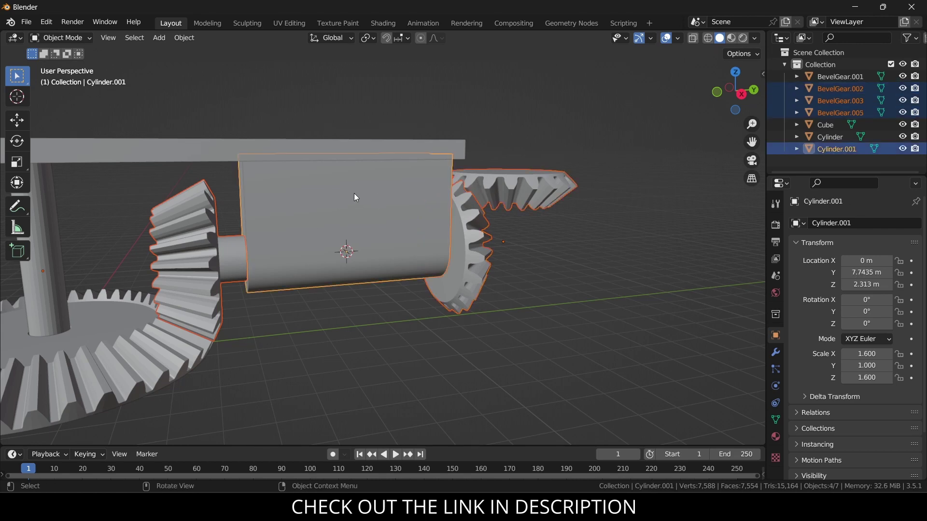
left_click(224, 152, "shift")
key("ctrl+p")
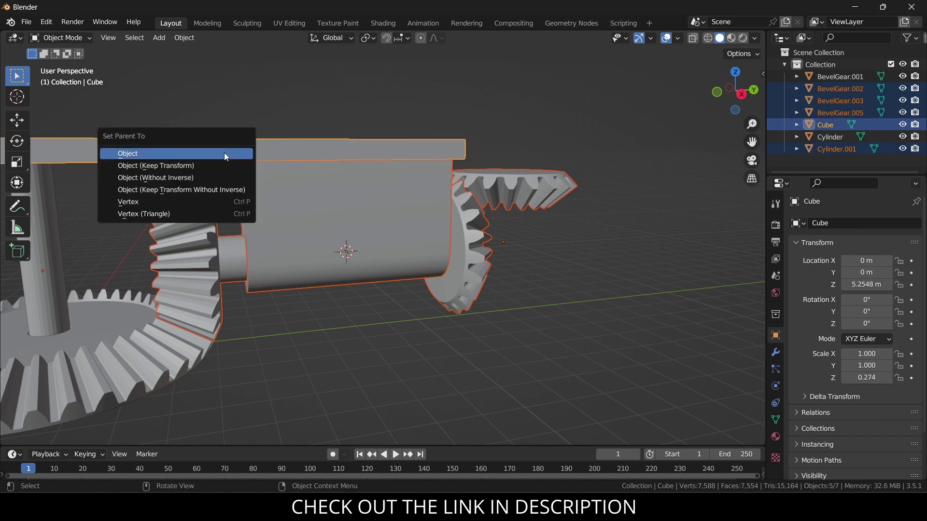
left_click(224, 153)
scroll(223, 153, "down", 3)
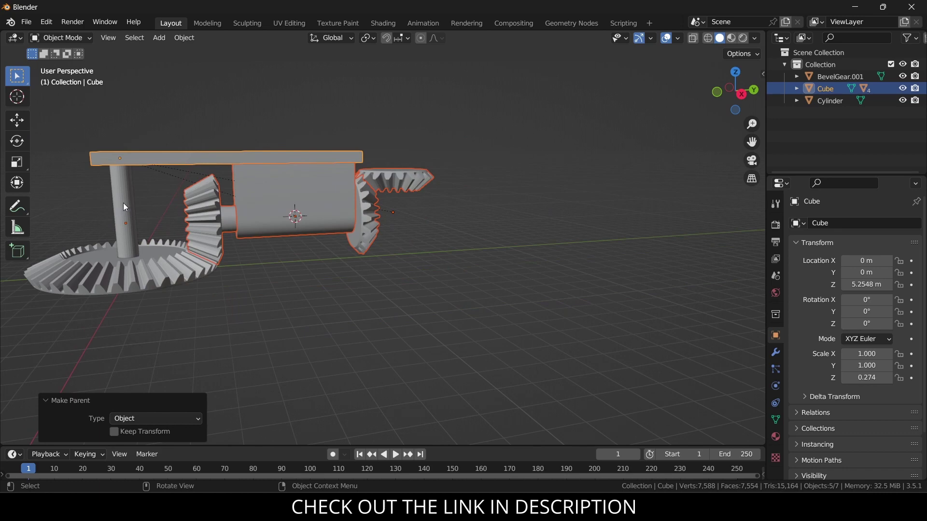
Parent the support bar to the vertical shaft, using the Object parent type.
left_click(123, 203)
scroll(245, 198, "up", 3)
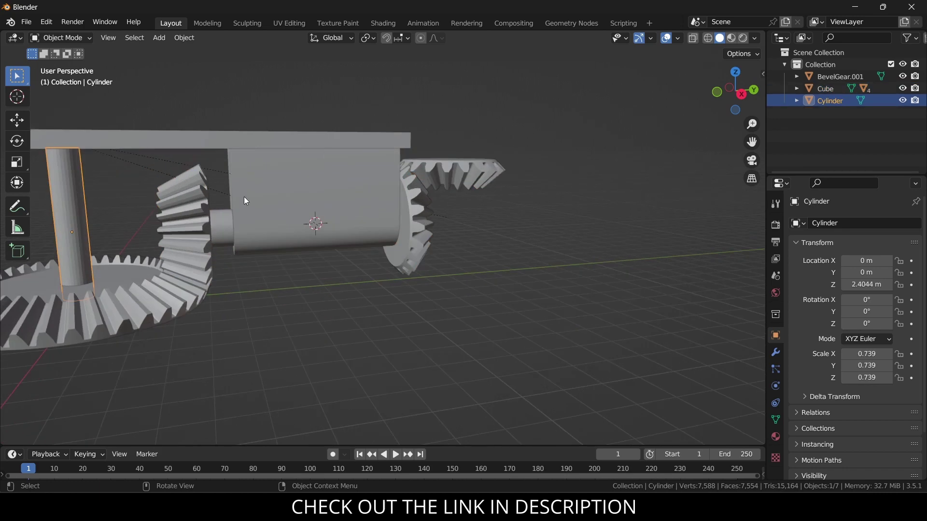
middle_click_drag(245, 196, 183, 279)
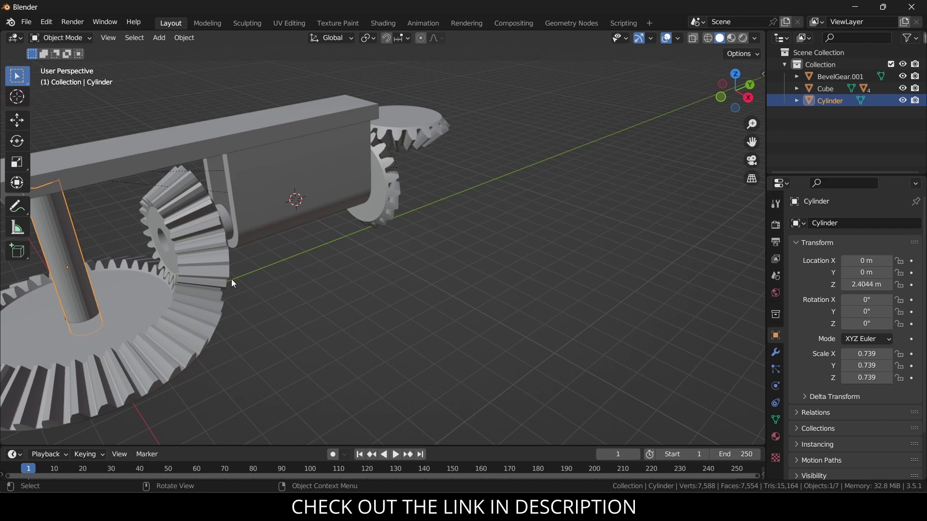
scroll(201, 270, "up", 1)
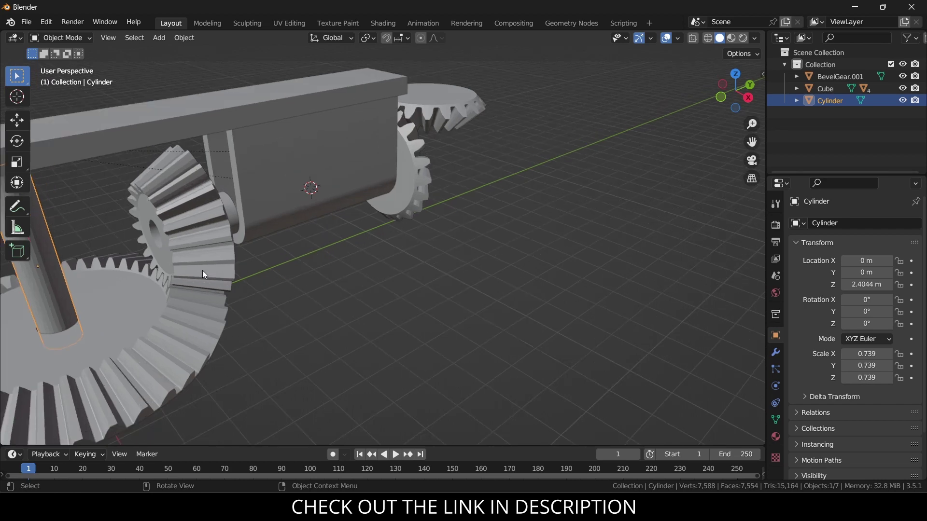
scroll(201, 270, "down", 2)
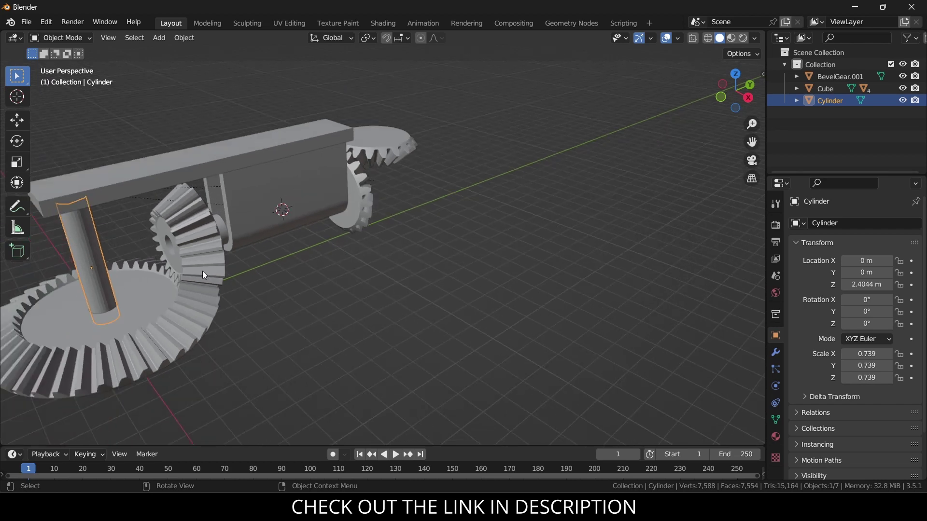
scroll(201, 274, "up", 2)
scroll(201, 273, "down", 2)
left_click(105, 198)
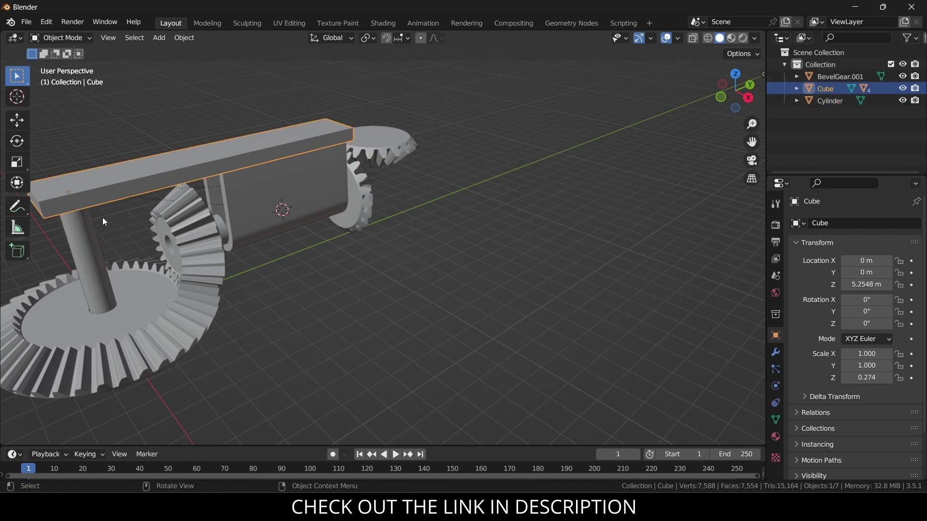
left_click(88, 245, "shift")
key("ctrl+p")
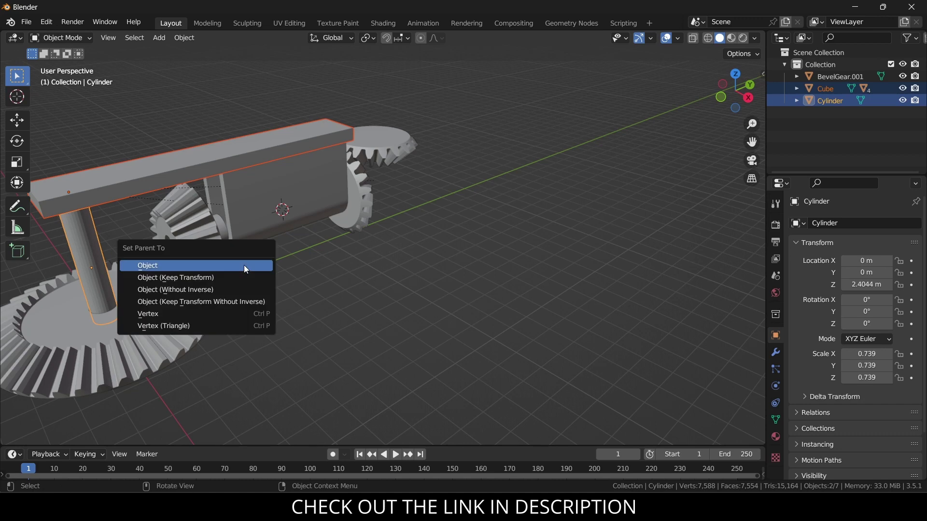
left_click(243, 265)
left_click(268, 286)
Apply the rotation of the inner bevel gear that meshes with the large horizontal gear.
left_click(195, 234)
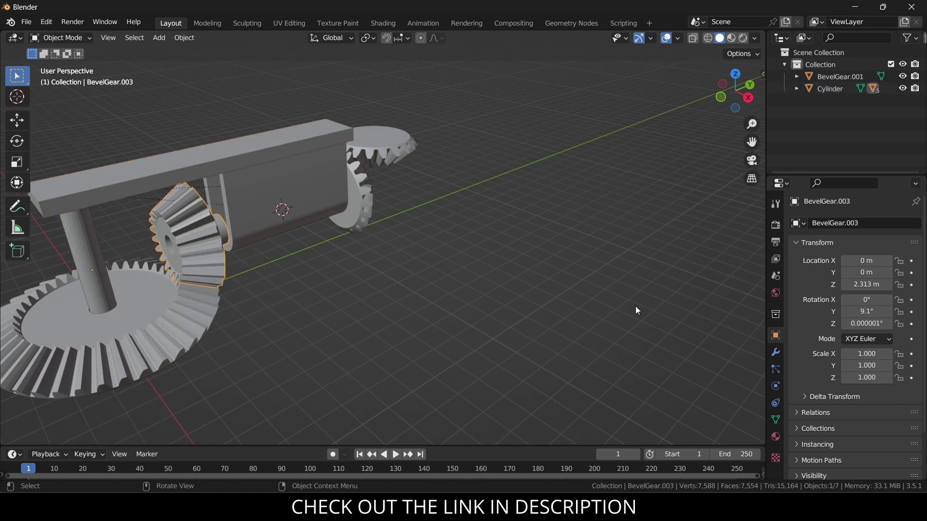
key("ctrl+a")
left_click(339, 271)
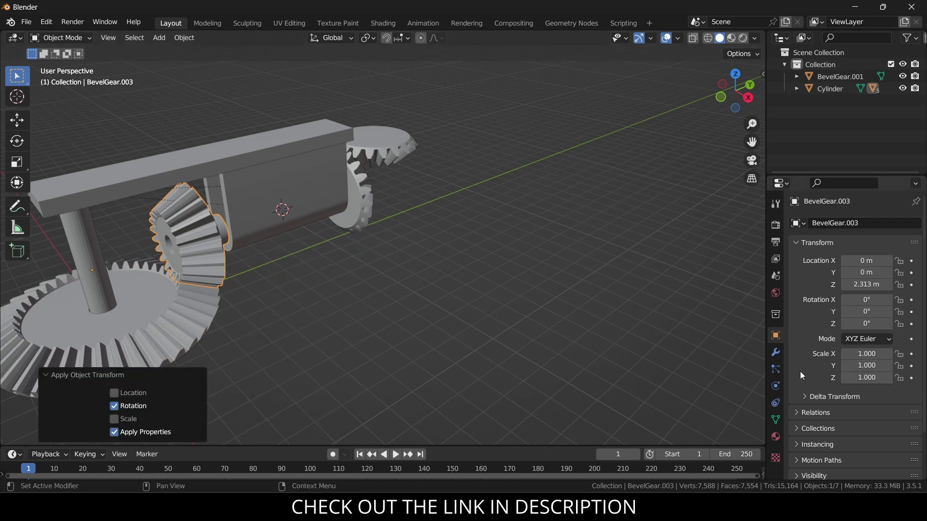
Try rotating the vertical shaft about its Z axis to test the parented assembly.
left_click(96, 244)
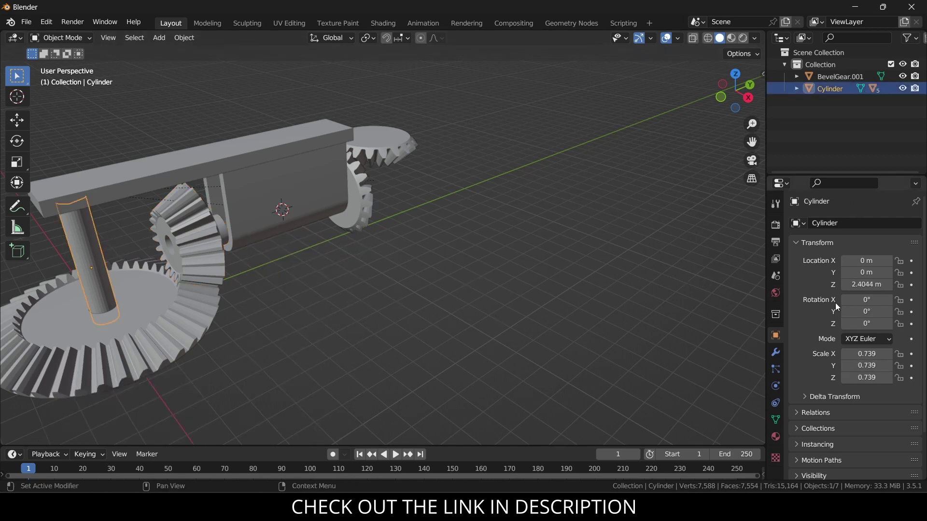
mouse_move(866, 323)
left_mouse_down()
mouse_move(901, 323)
mouse_move(871, 323)
left_mouse_up()
left_click(872, 324)
type("-45")
key("Return")
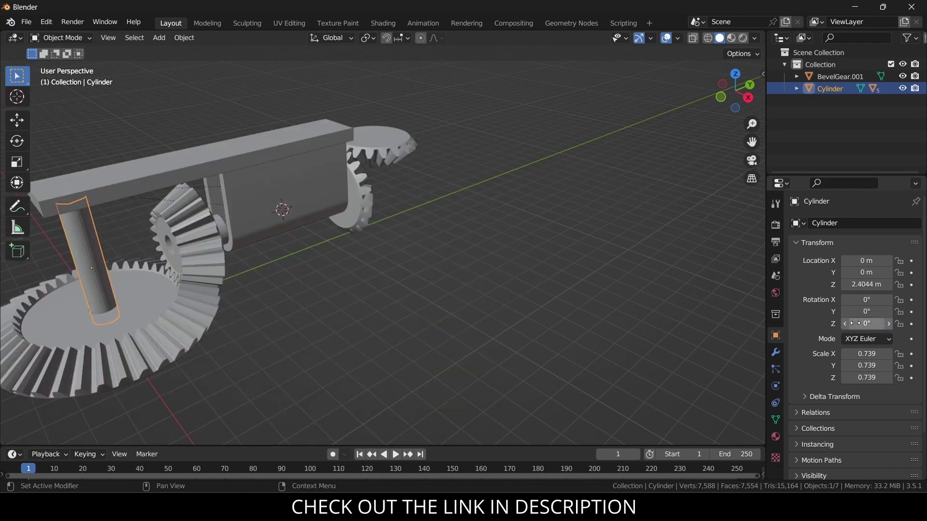
Add a driver to the Y rotation of the inner bevel gear.
left_click(182, 226)
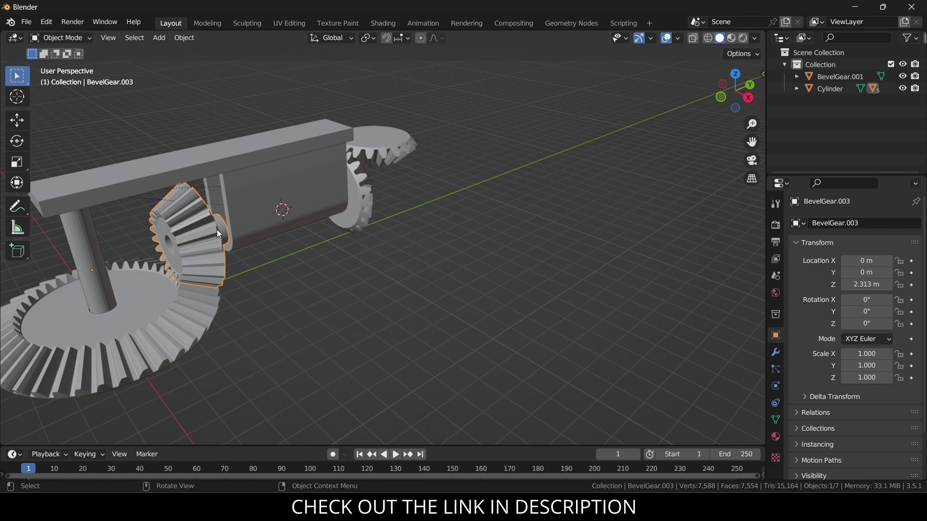
right_click(862, 314)
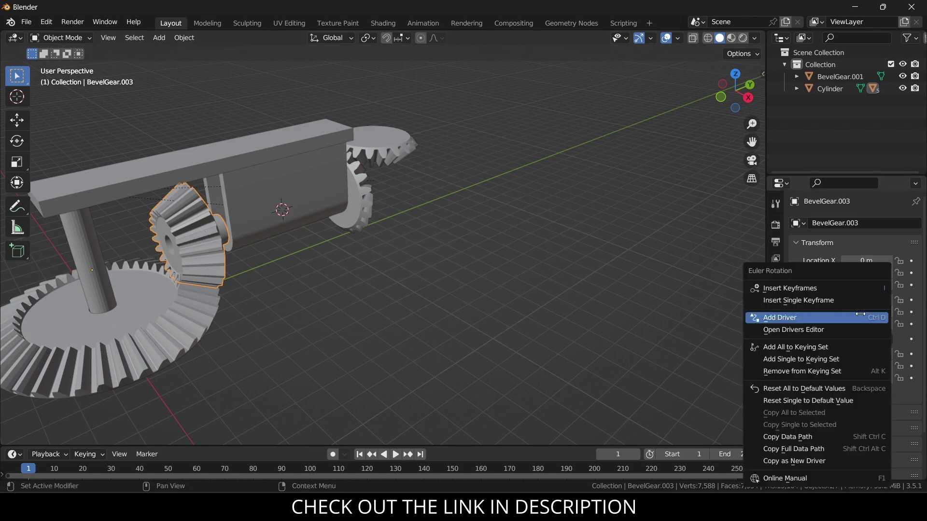
left_click(860, 317)
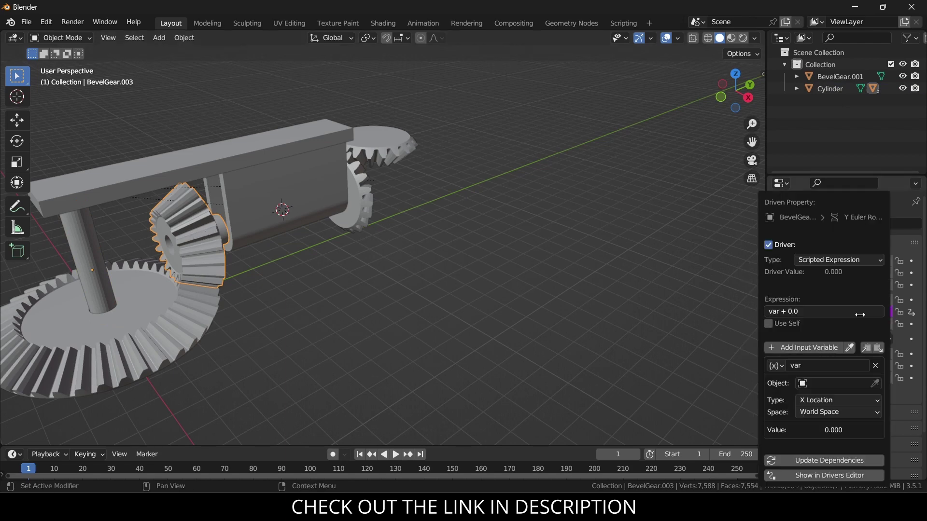
left_click(859, 382)
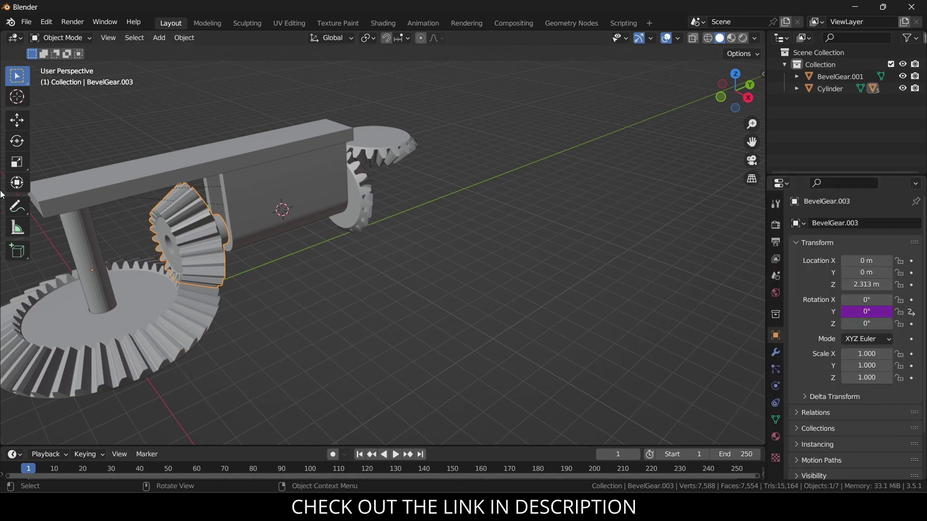
Rename the vertical shaft object to mainCylinder.
left_click(92, 233)
key("F2")
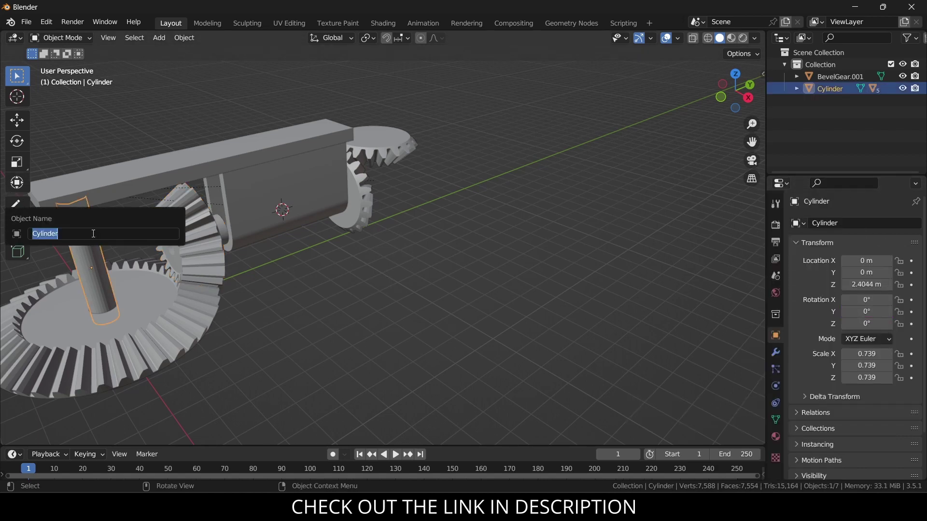
type("mainCylinder")
key("Return")
Edit the inner bevel gear's Y rotation driver so its variable reads the Z Rotation of mainCylinder.
left_click(177, 238)
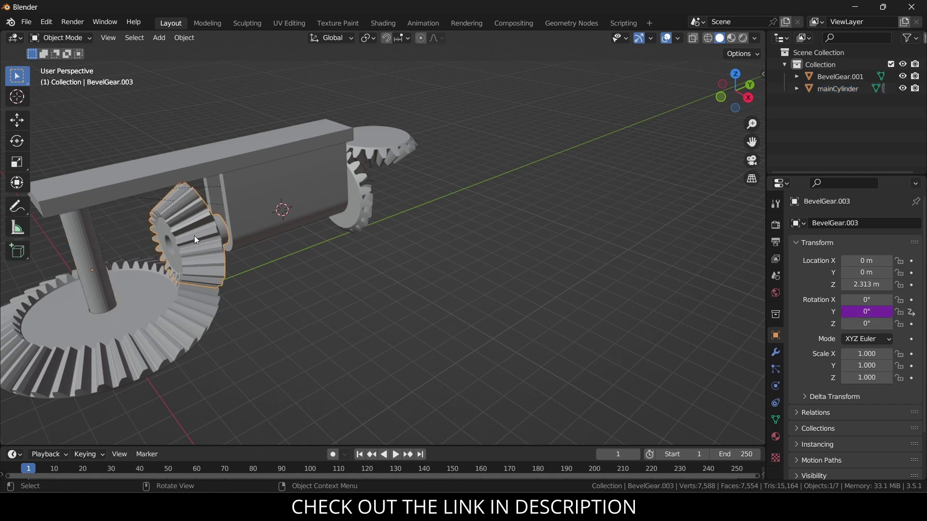
right_click(893, 317)
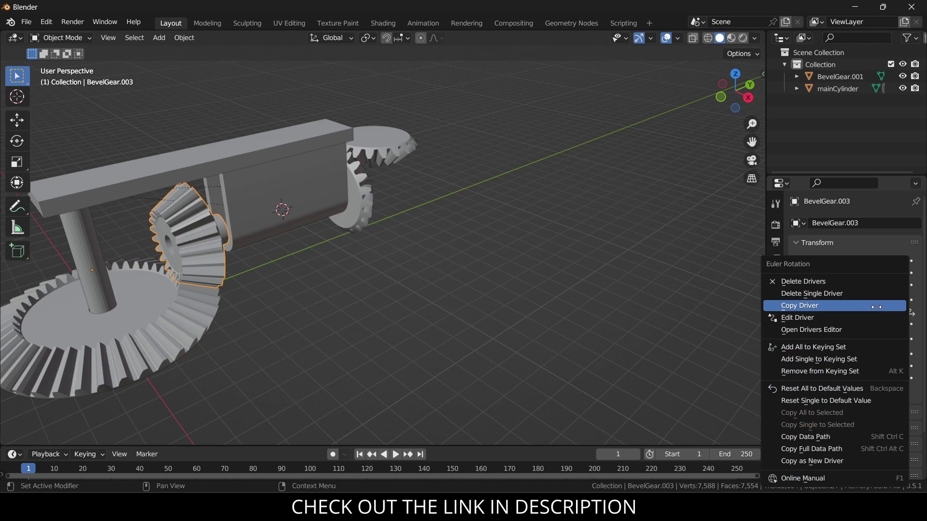
left_click(872, 318)
left_click(849, 383)
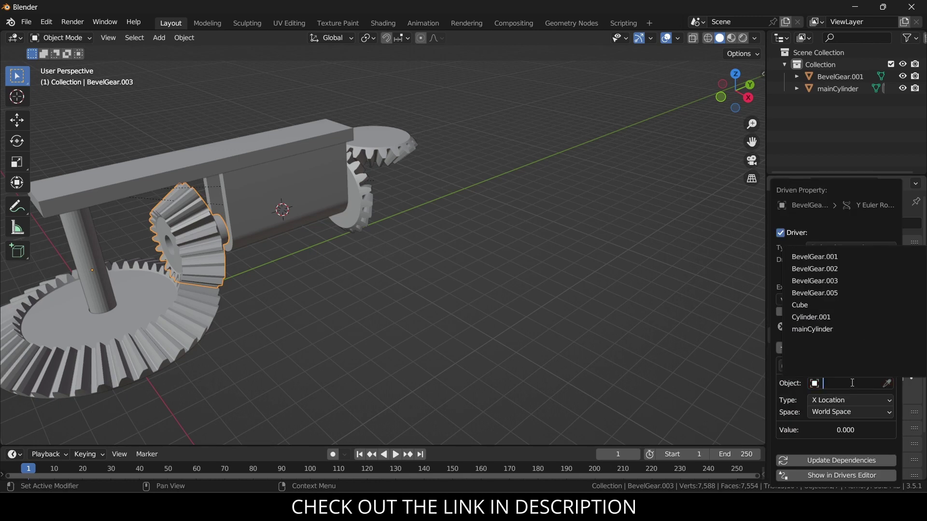
left_click(845, 329)
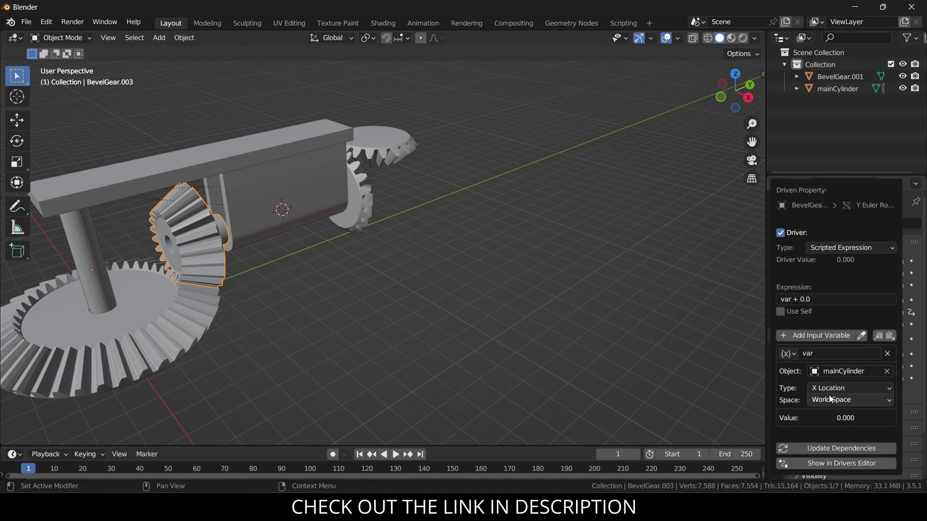
left_click(847, 388)
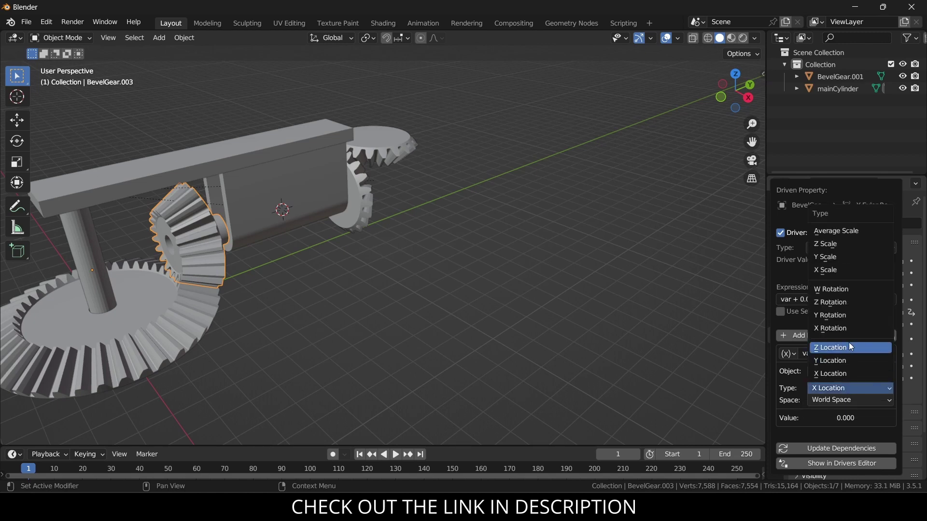
left_click(847, 303)
Set the driver expression to var *2 and test it by rotating mainCylinder about Z.
left_click(806, 300)
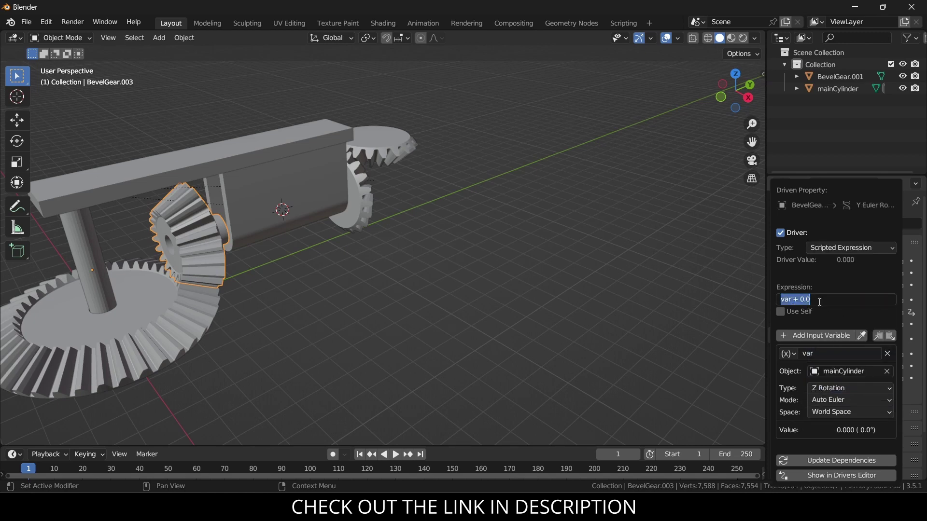
left_click_drag(810, 299, 792, 299)
key("BackSpace")
type("*2")
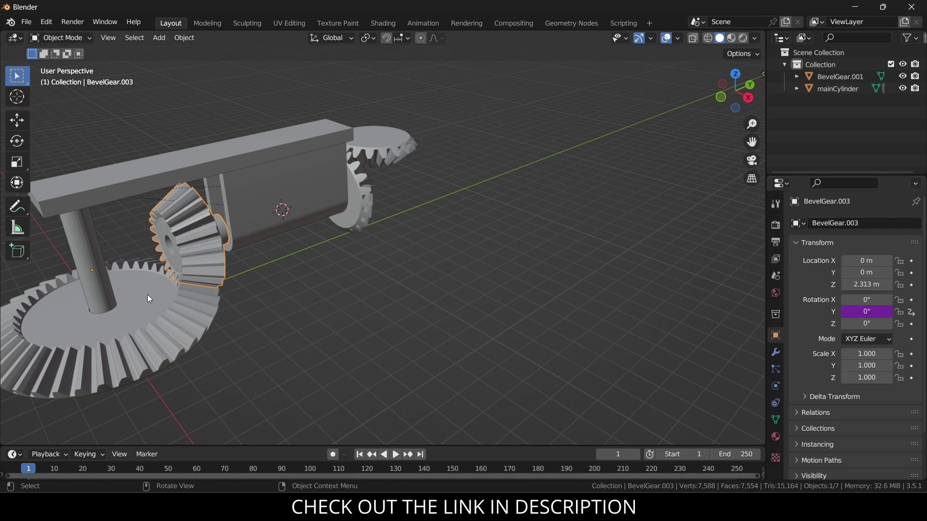
left_click(99, 267)
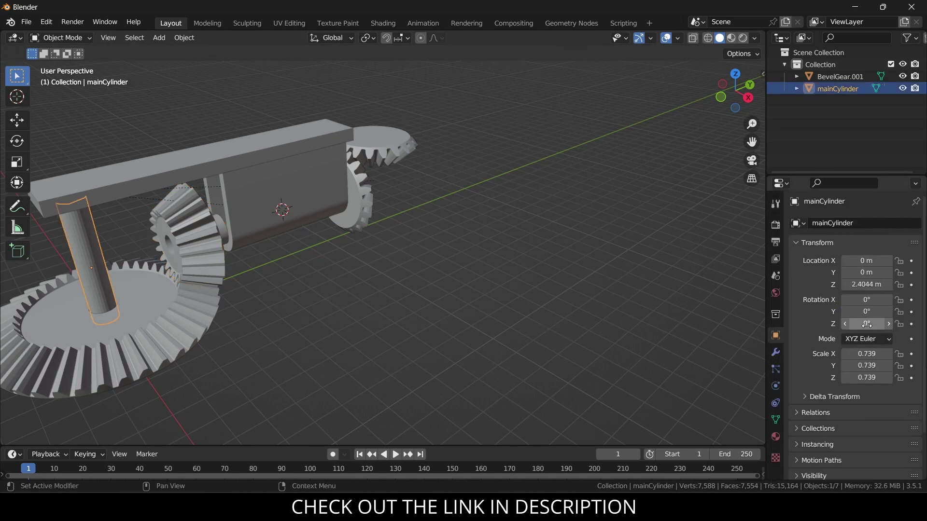
mouse_move(866, 324)
left_mouse_down()
mouse_move(851, 323)
mouse_move(884, 323)
left_mouse_up()
Review the driver settings on the inner bevel gear's Y rotation, and reselect the mainCylinder shaft.
left_click(212, 233)
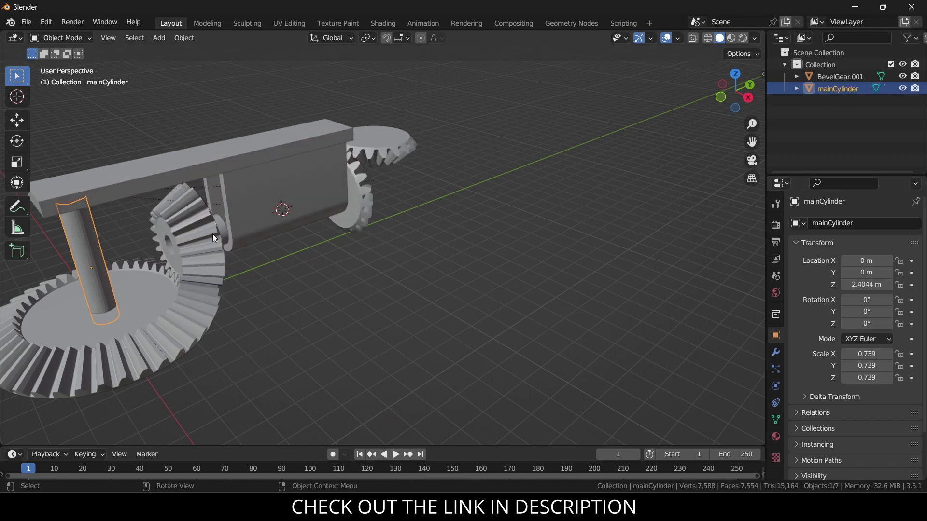
right_click(865, 311)
left_click(864, 311)
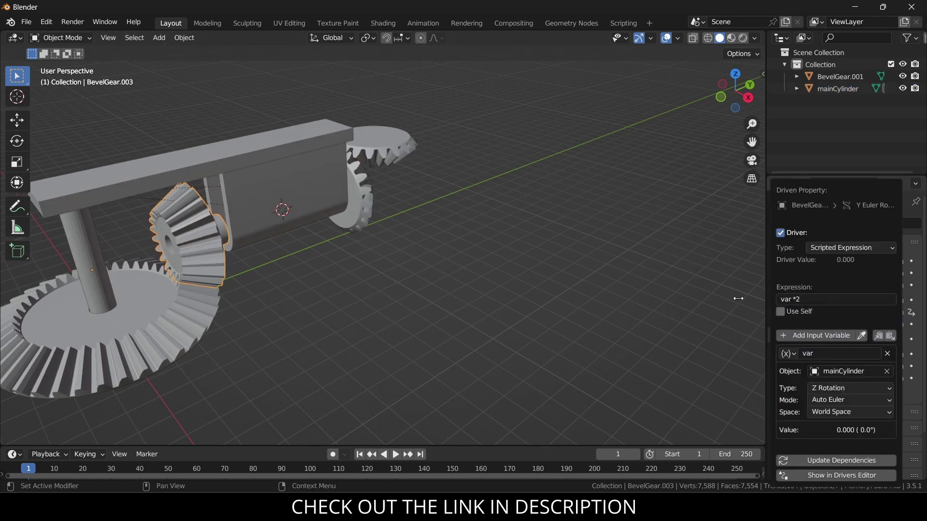
right_click(841, 313)
left_click(843, 310)
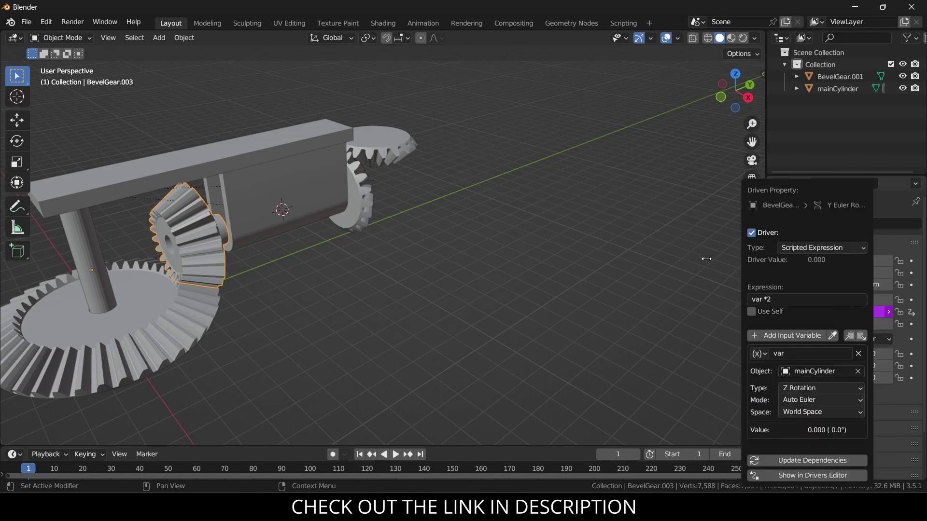
left_click(753, 298)
left_click(94, 268)
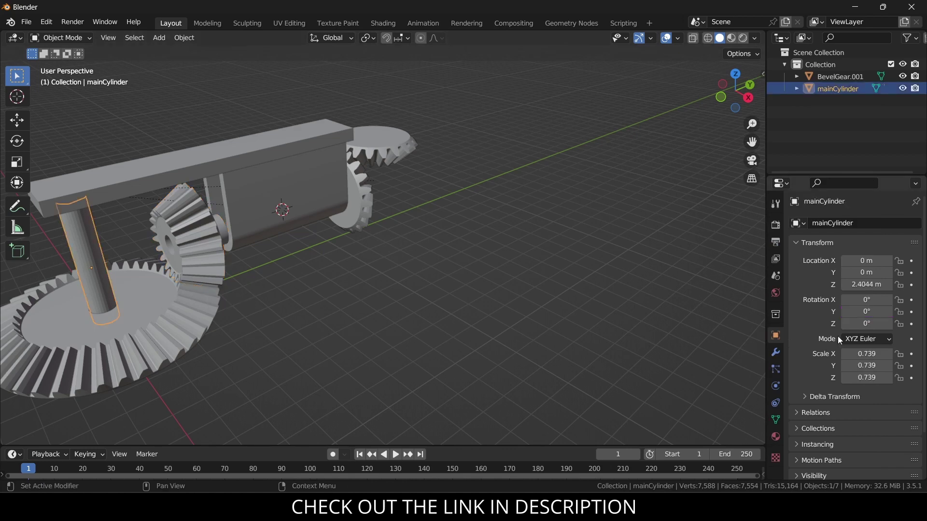
Test the inner gear's driver by rotating mainCylinder about Z, and reset its Z rotation to 0°.
mouse_move(866, 324)
left_mouse_down()
mouse_move(902, 323)
mouse_move(821, 324)
mouse_move(883, 323)
mouse_move(867, 327)
left_mouse_up()
left_click(867, 326)
type("0d")
key("Return")
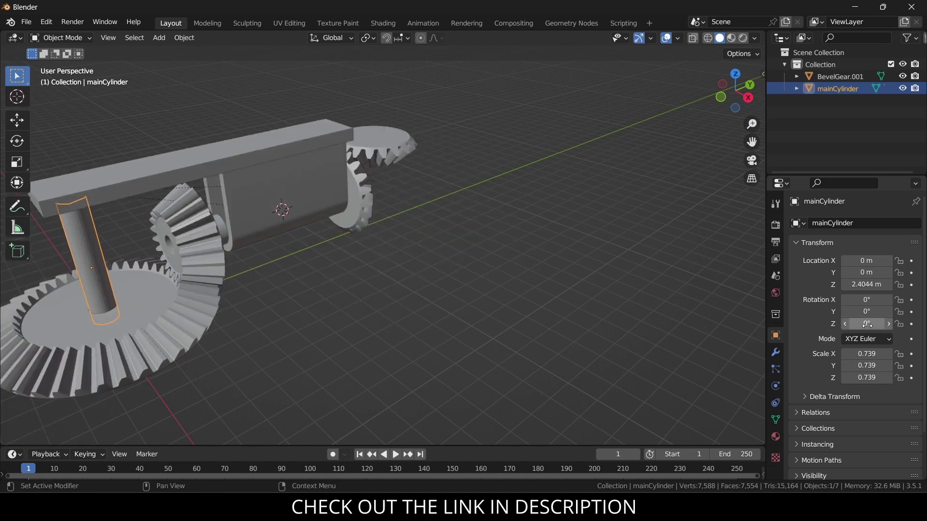
Try driving the Y rotation of BevelGear.005 at the beam's far end with the Y Rotation of BevelGear.002.
left_click(377, 205)
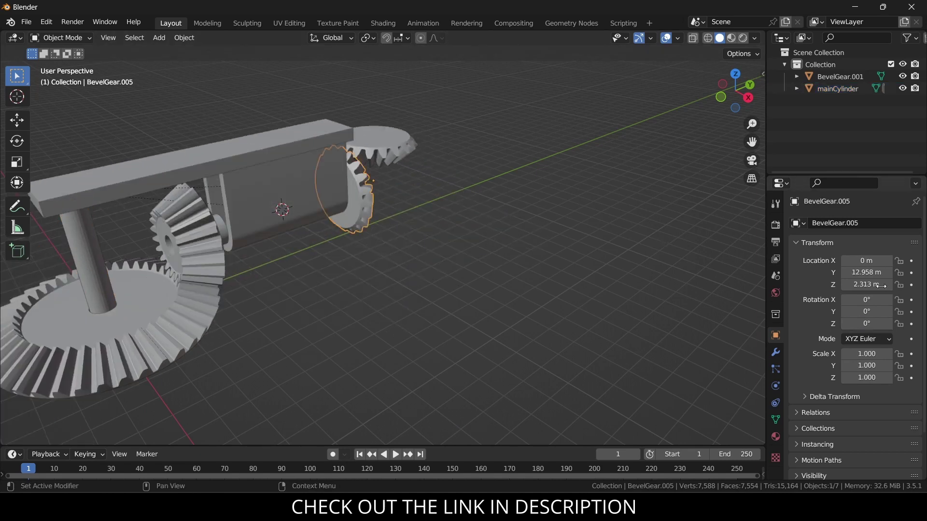
right_click(857, 317)
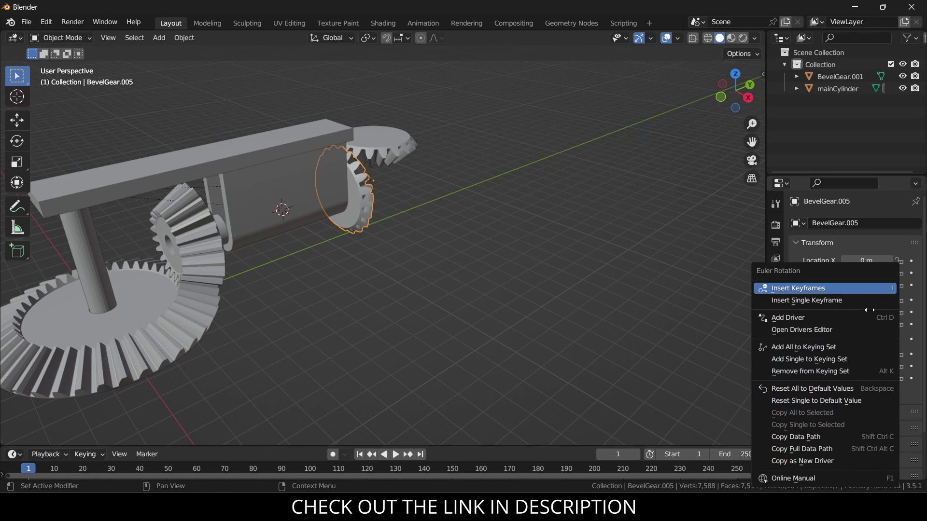
left_click(847, 320)
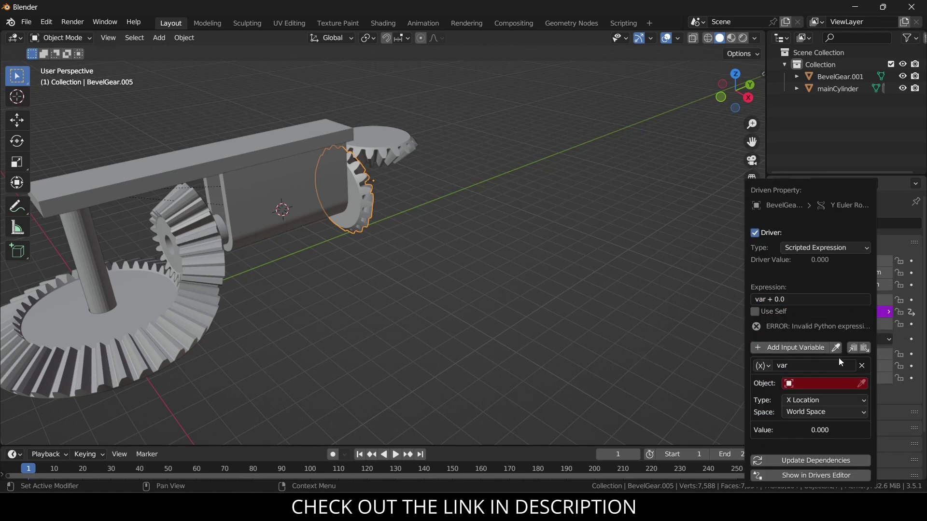
left_click(834, 382)
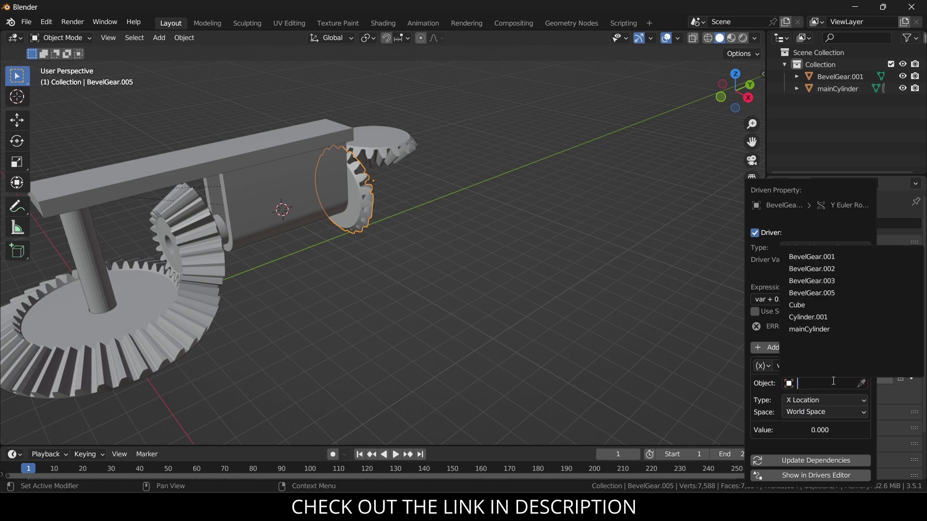
left_click(833, 269)
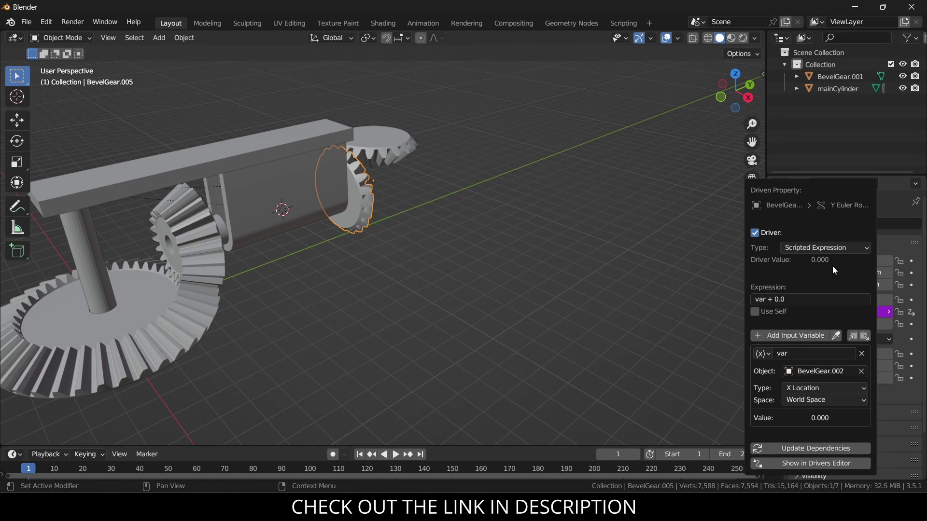
left_click(829, 387)
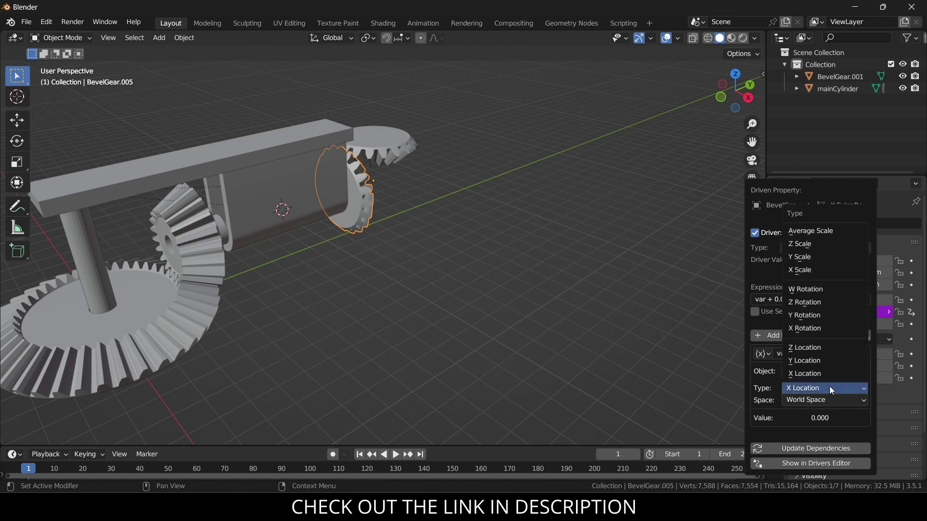
left_click(831, 314)
left_click(484, 328)
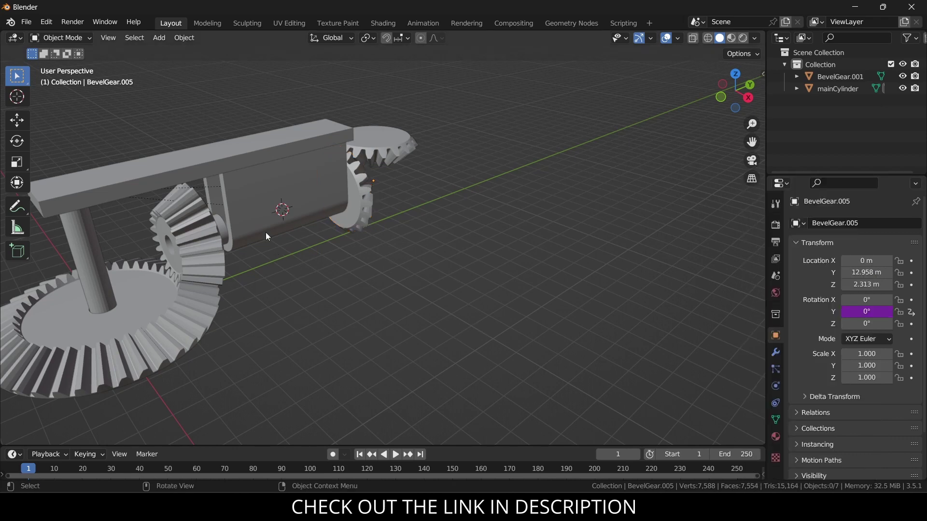
Test the far-end gear's driver by rotating mainCylinder about Z, and cancel the rotation.
left_click(68, 244)
key("r")
key("z")
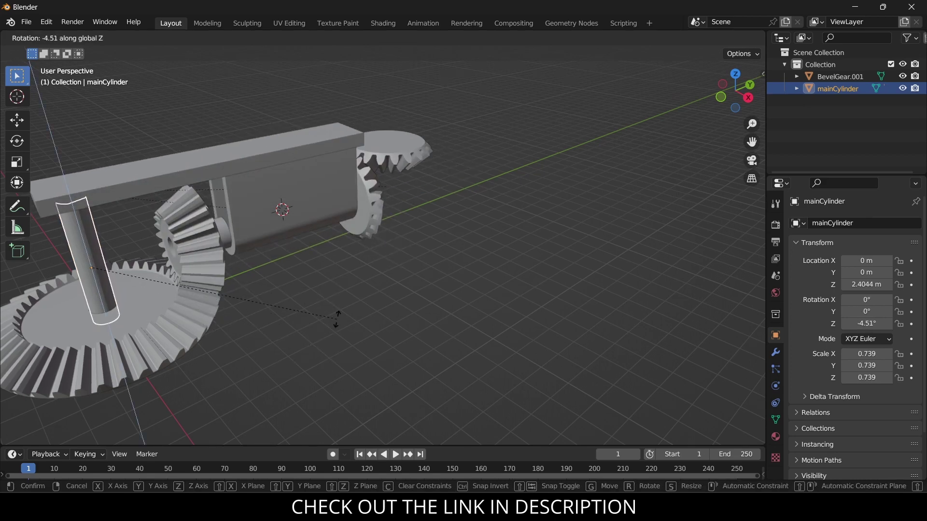
left_click(368, 244)
Delete the single driver on BevelGear.005's Y rotation and set that rotation to 0°.
left_click(363, 215)
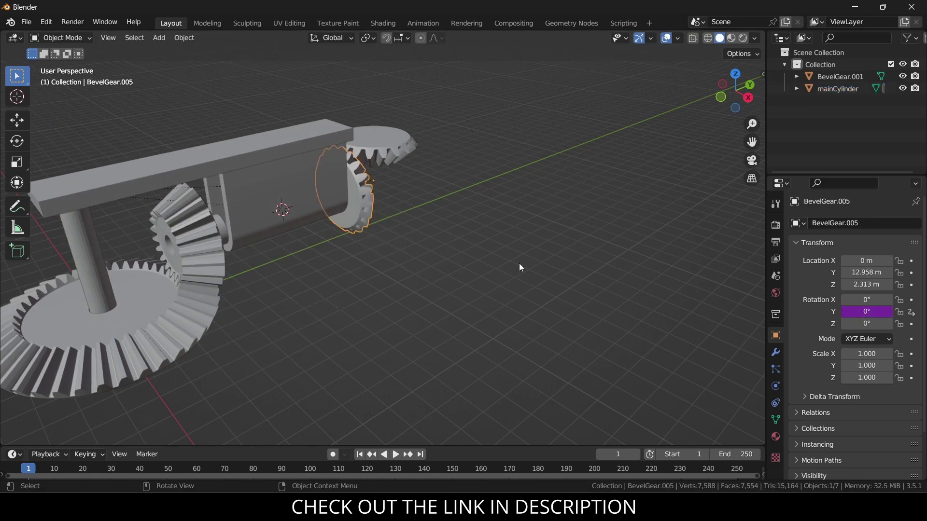
right_click(873, 315)
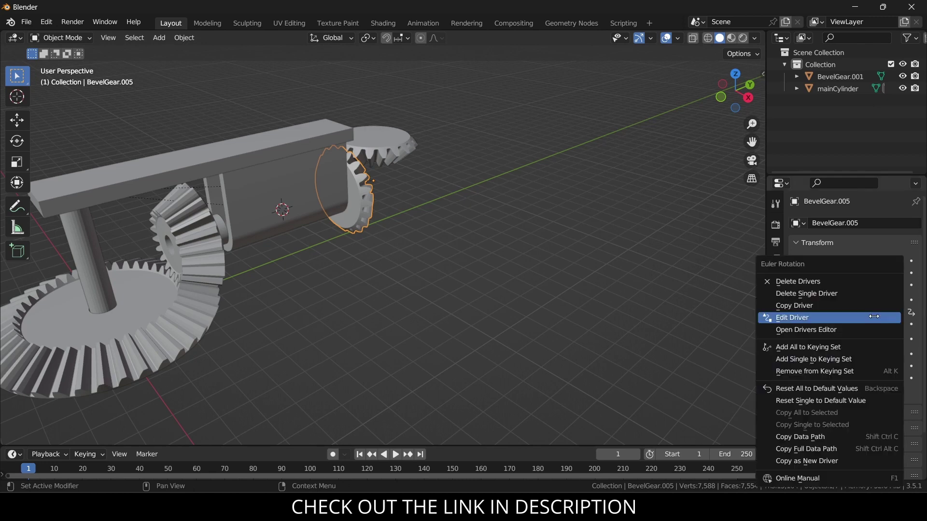
left_click(864, 293)
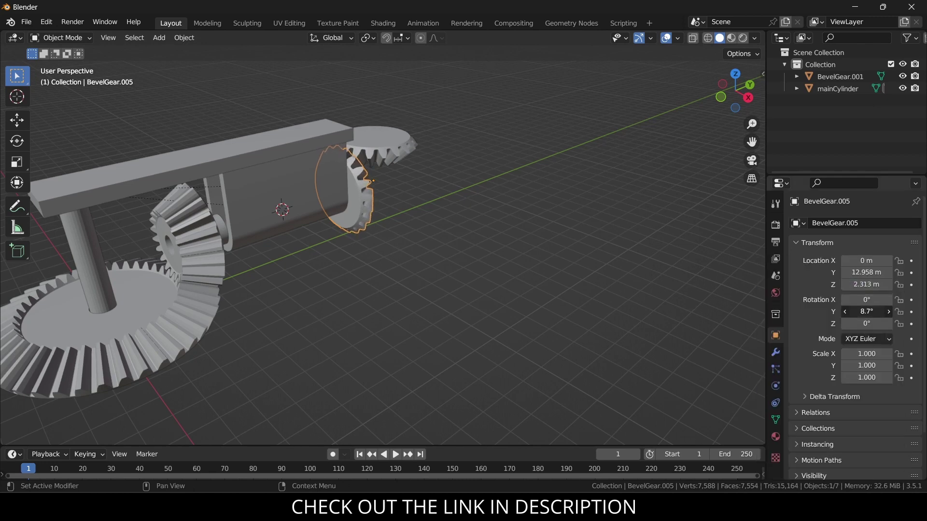
left_click(845, 311)
type("0")
key("Return")
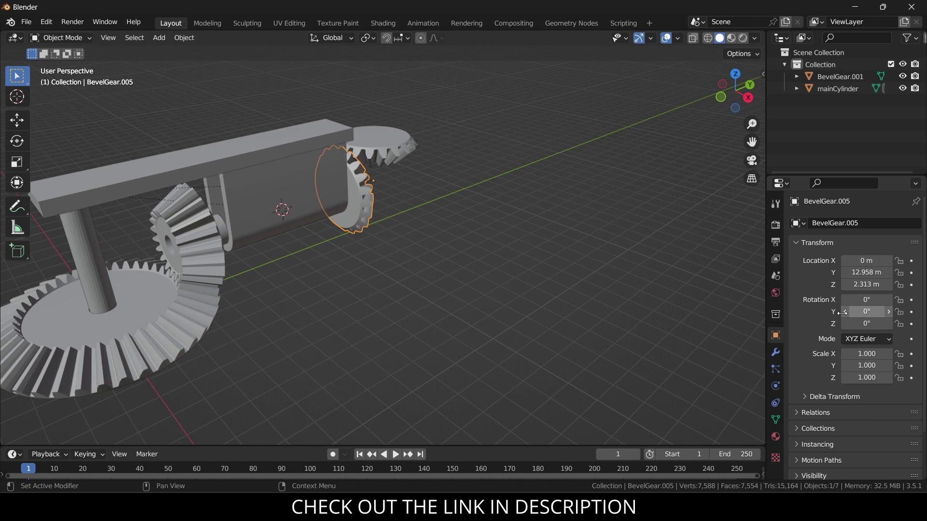
Rename the inner bevel gear BevelGear.003 to firstBEvle.
left_click(210, 240)
key("F2")
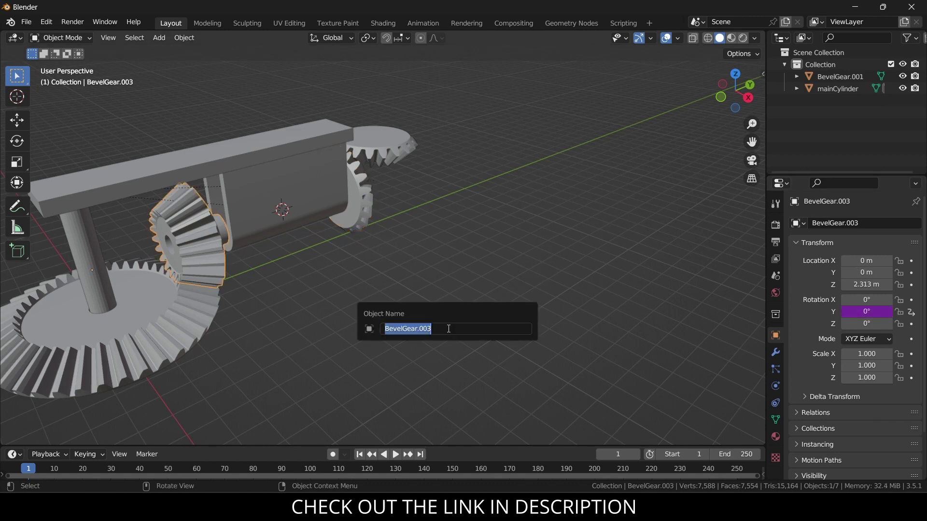
type("fir")
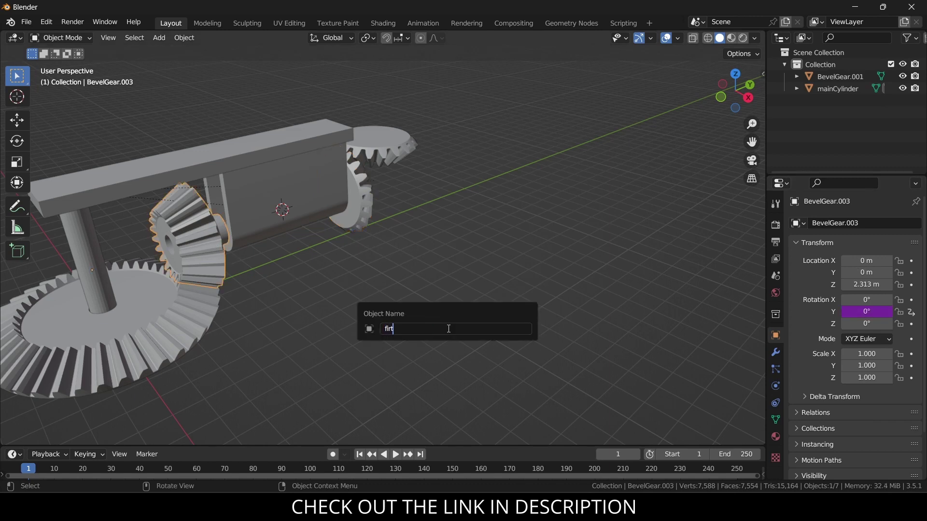
type("stBEvle")
key("Return")
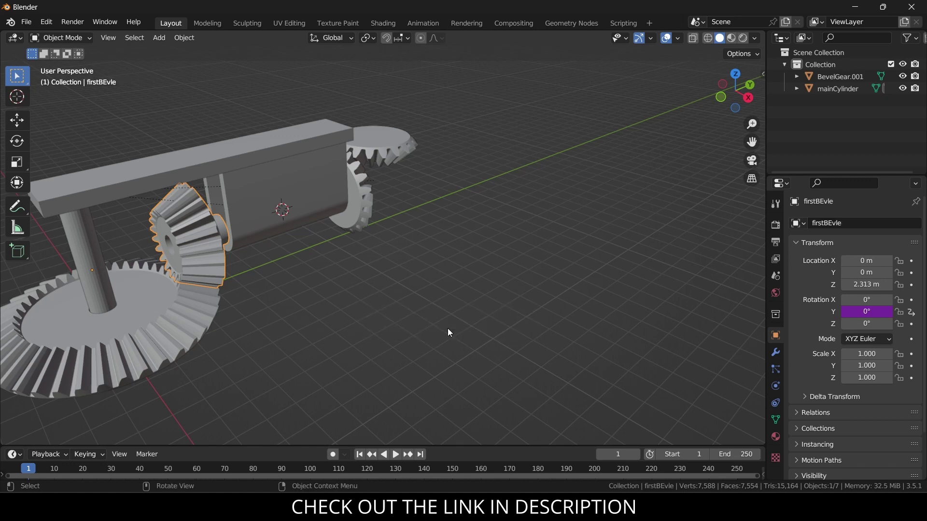
Add a driver to BevelGear.005's Y rotation whose variable reads the Y Rotation of firstBEvle.
left_click(359, 181)
right_click(866, 312)
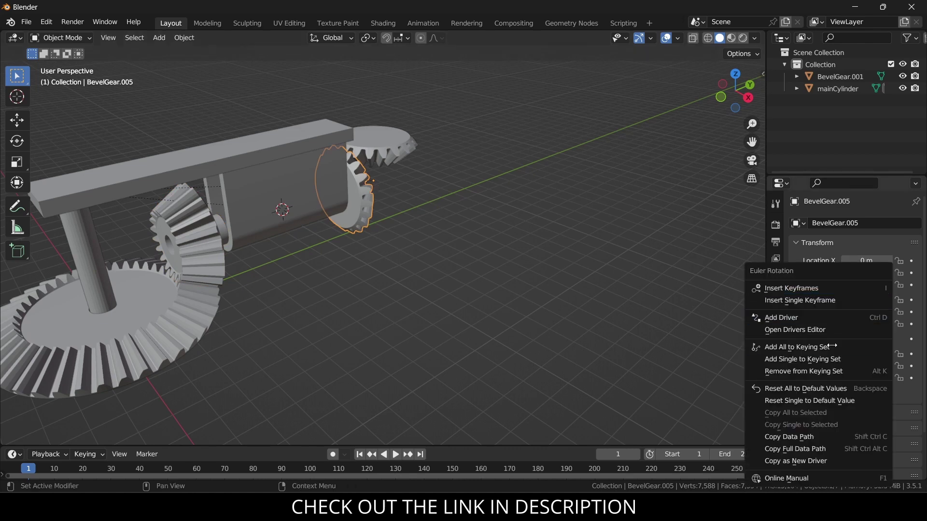
left_click(802, 359)
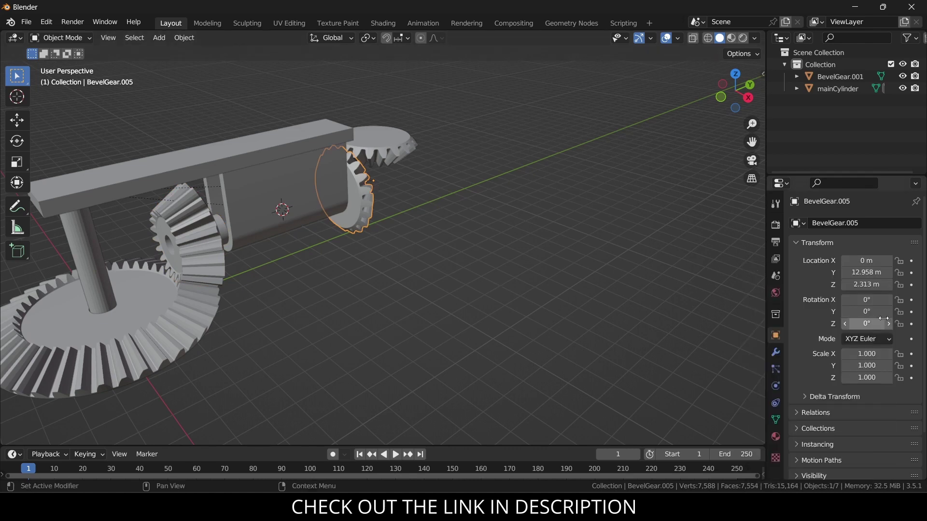
right_click(867, 312)
left_click(821, 316)
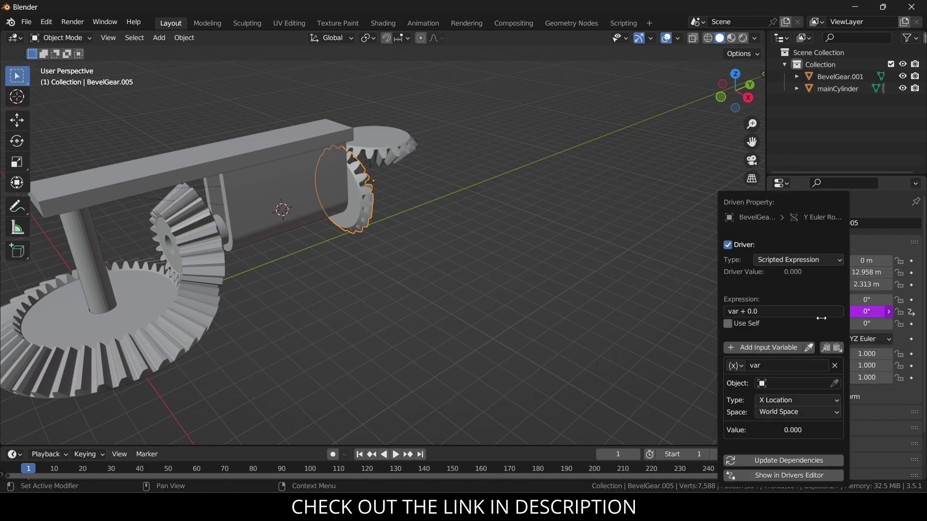
left_click(797, 383)
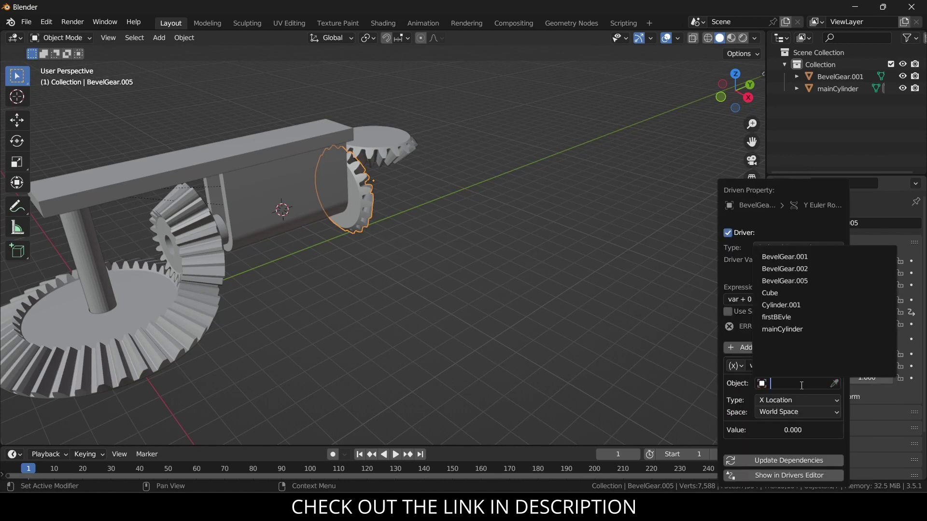
left_click(799, 317)
left_click(796, 390)
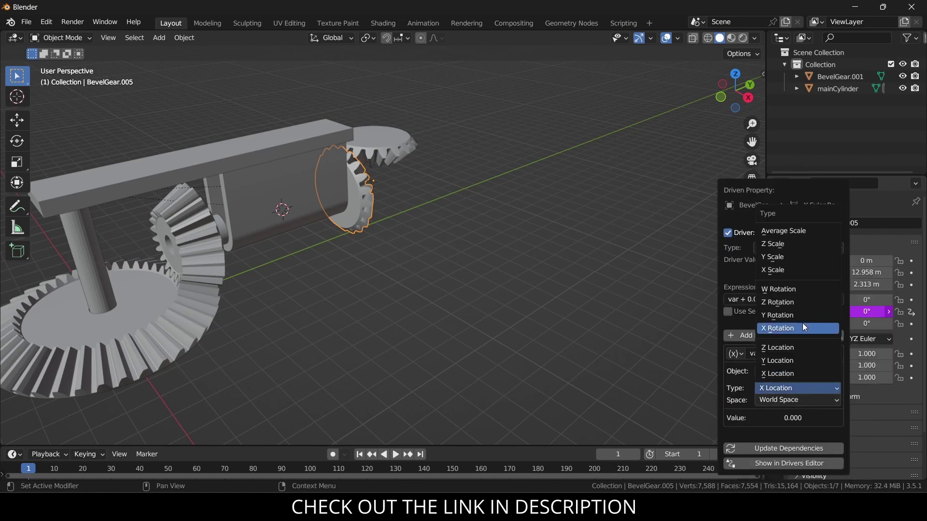
left_click(802, 315)
left_click(738, 300)
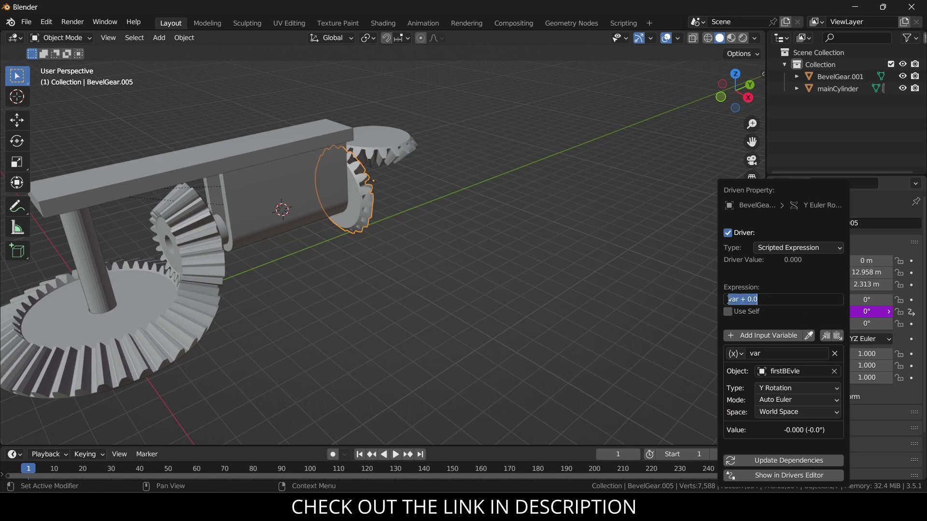
left_click(734, 303)
key("Escape")
Check that BevelGear.005 follows firstBEvle by rotating mainCylinder about Z, and return its Z rotation to 0°.
left_click(76, 269)
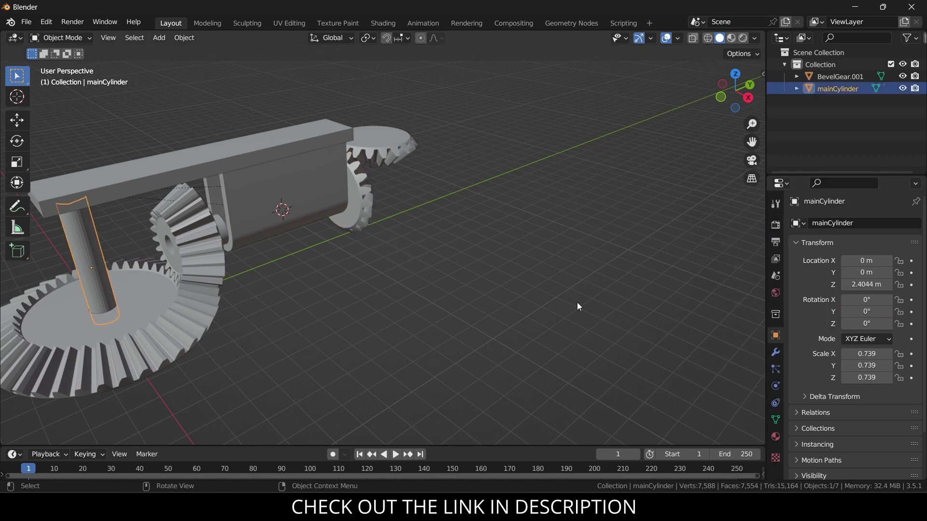
mouse_move(866, 323)
left_mouse_down()
mouse_move(883, 323)
mouse_move(867, 324)
left_mouse_up()
left_click(867, 324)
type("0")
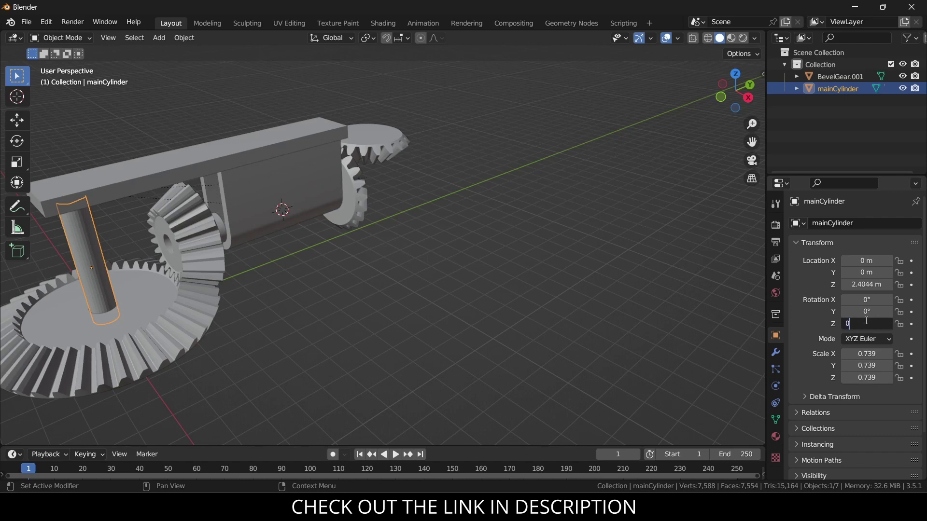
key("Return")
Add a driver to the Z rotation of the horizontal end gear BevelGear.002 that reads BevelGear.005's Y Rotation.
left_click(393, 160)
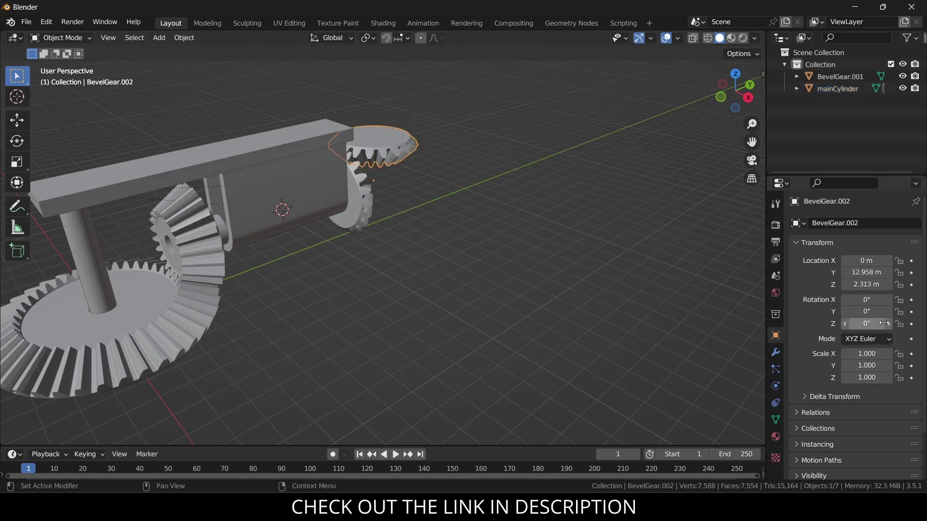
right_click(863, 324)
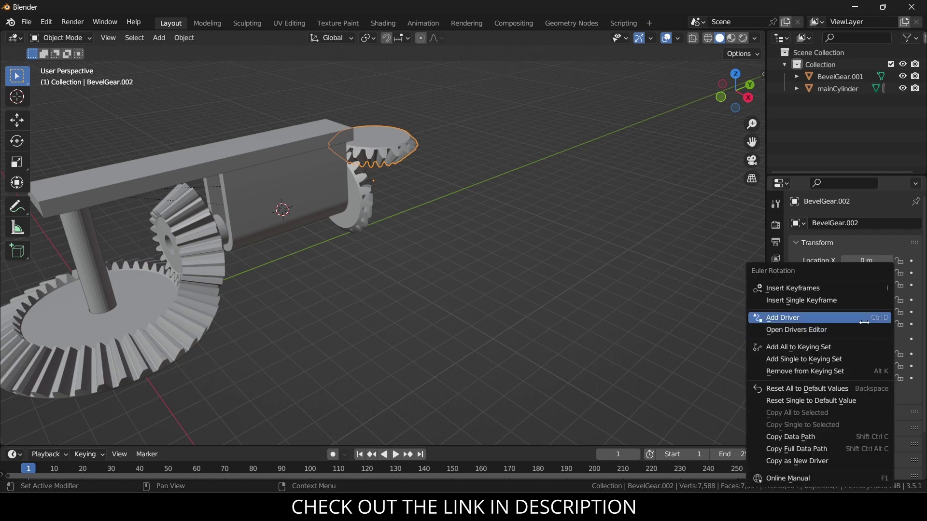
left_click(862, 314)
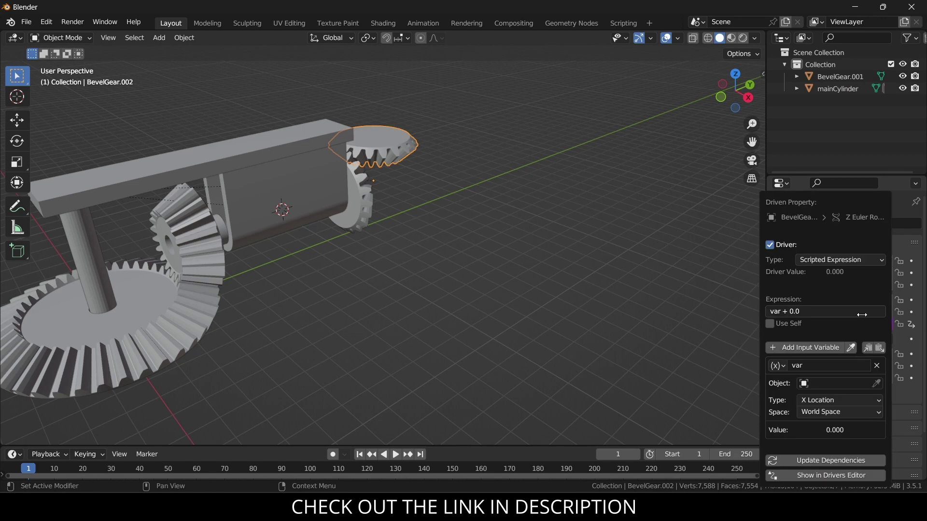
left_click(859, 383)
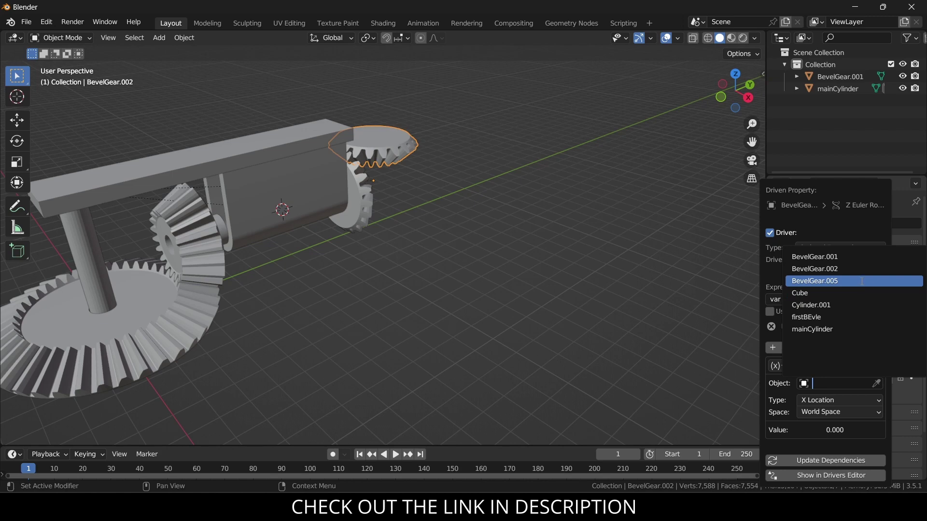
left_click(862, 281)
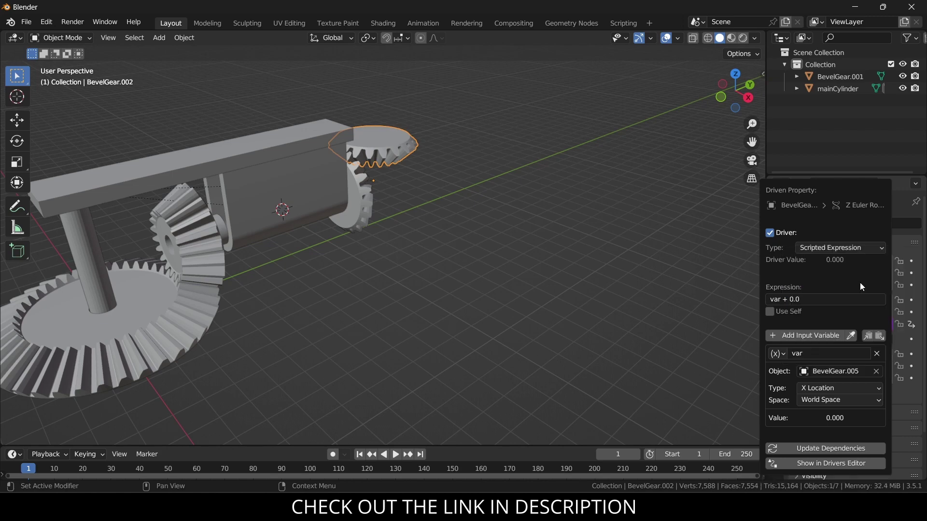
left_click(840, 387)
left_click(839, 314)
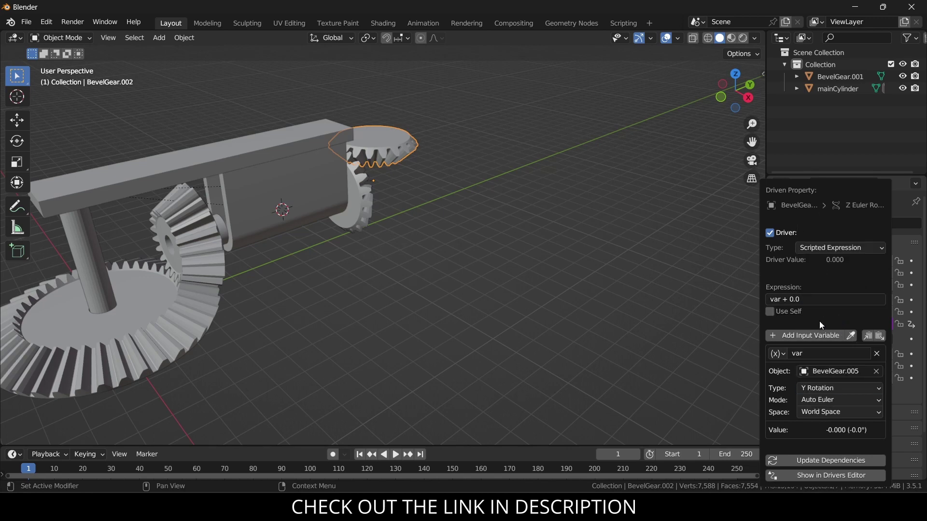
left_click(770, 300)
Test the whole gear train by rotating mainCylinder about Z, and set its Z rotation back to 0°.
middle_click_drag(600, 289, 227, 140)
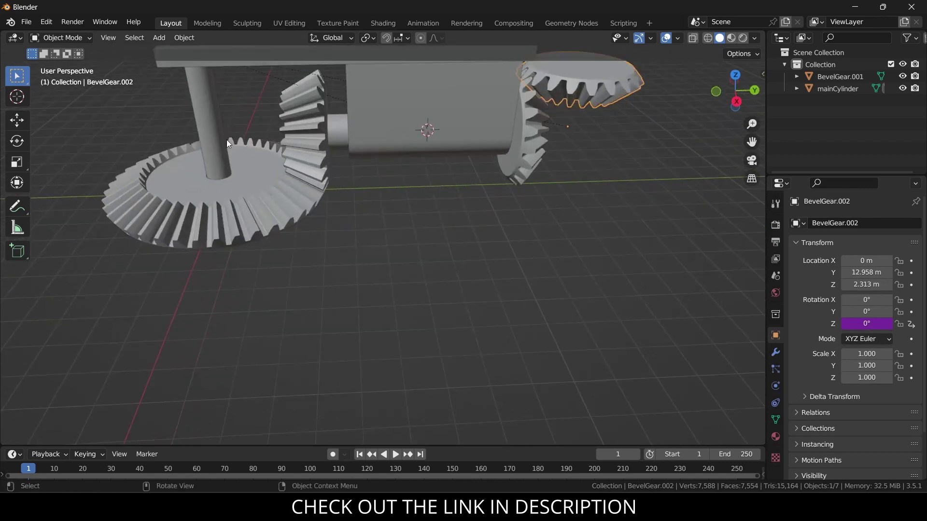
left_click(220, 140)
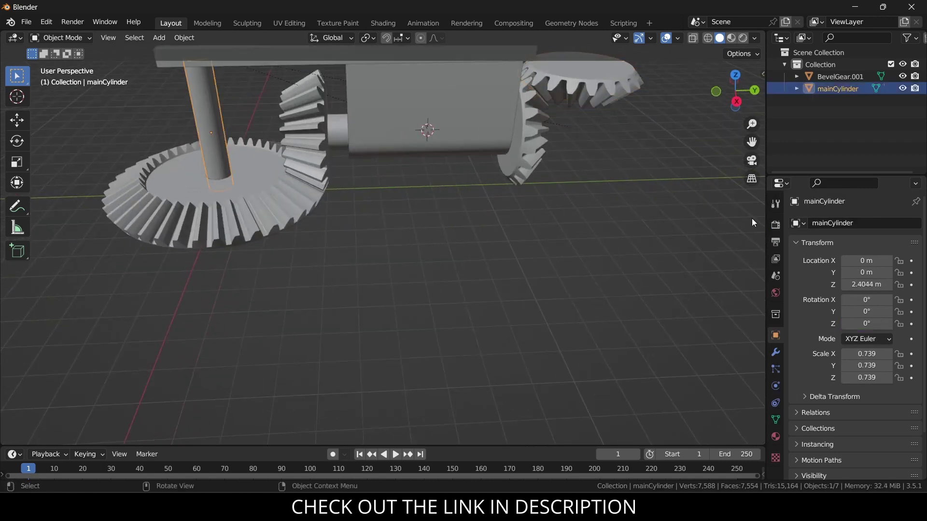
mouse_move(866, 323)
left_mouse_down()
mouse_move(884, 324)
mouse_move(850, 323)
mouse_move(868, 324)
left_mouse_up()
double_click(872, 321)
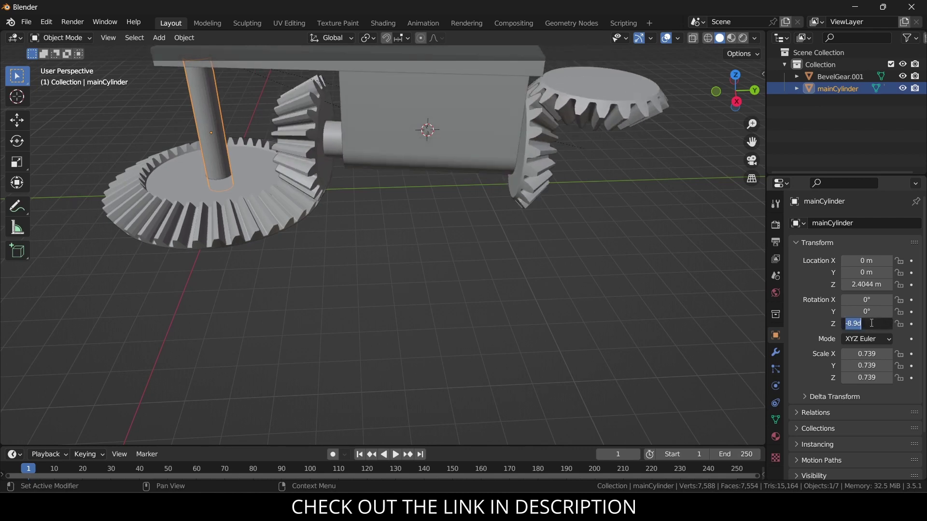
type("0")
key("Return")
Edit the driver on BevelGear.002's Z rotation, reversing the sign of var in its expression.
left_click(589, 100)
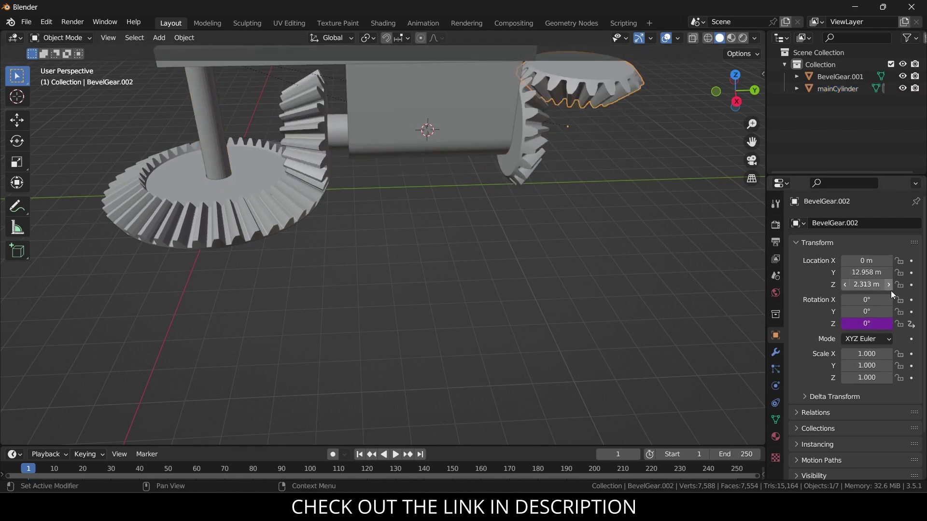
right_click(838, 314)
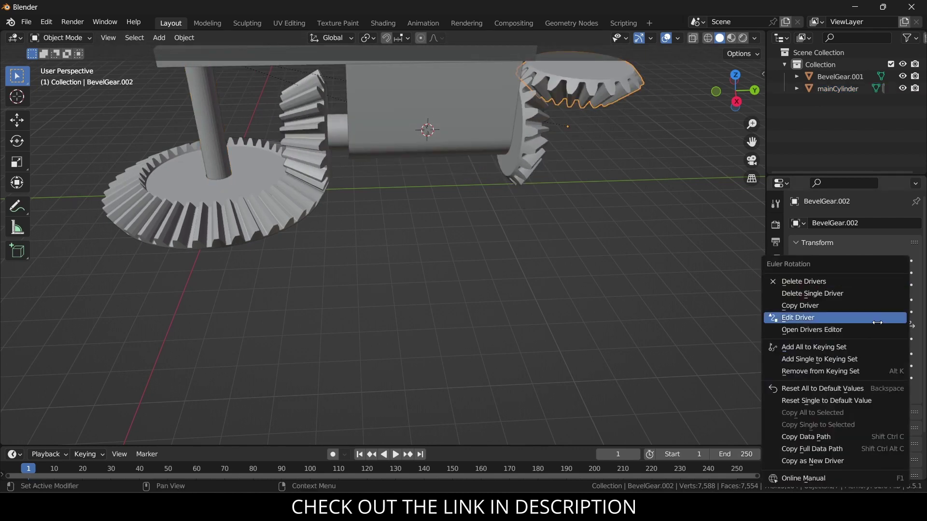
left_click(838, 317)
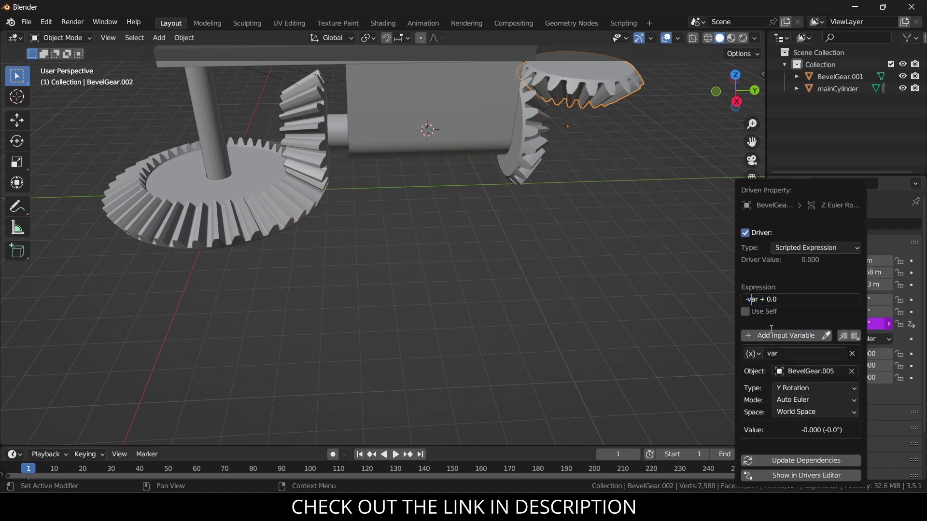
key("Delete")
left_click(658, 298)
Test the gear train's direction by rotating mainCylinder about Z to about -32.2°.
left_click(216, 141)
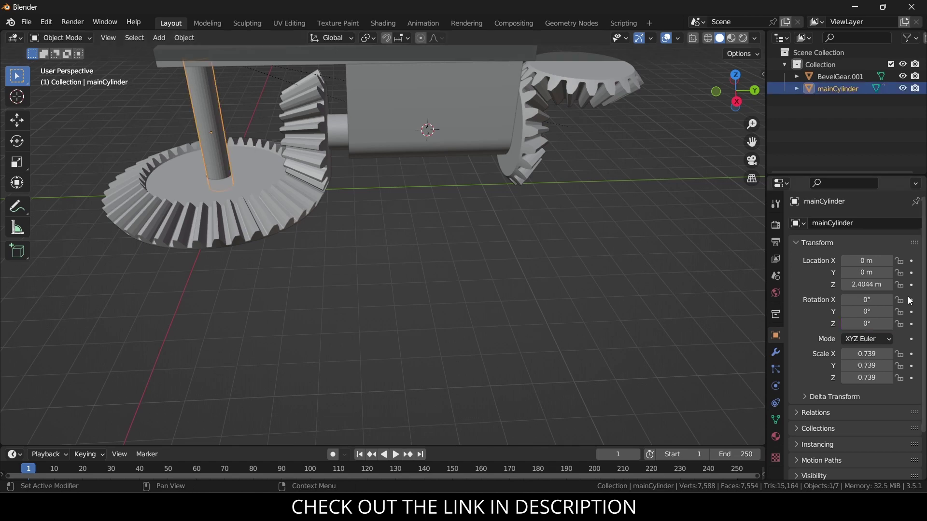
left_click_drag(866, 324, 828, 323)
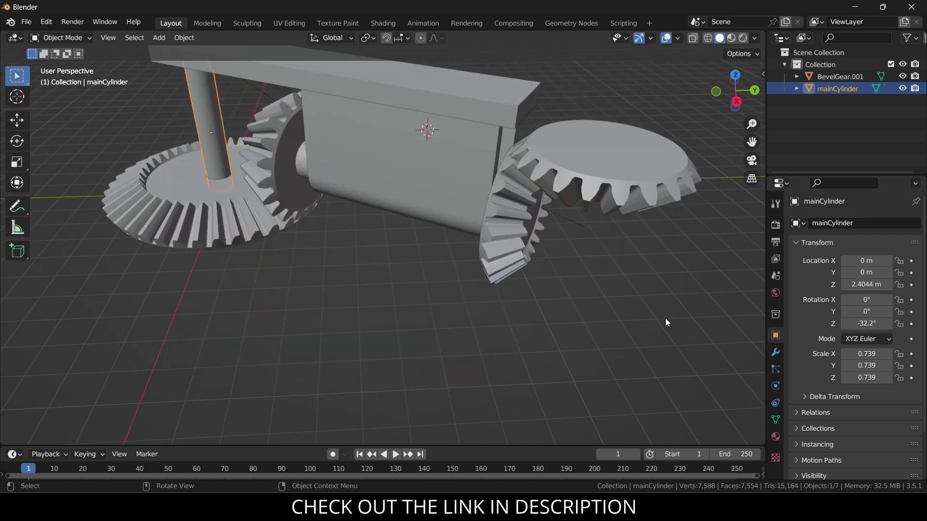
key("ctrl+z")
key("ctrl+z")
scroll(454, 234, "up", 3)
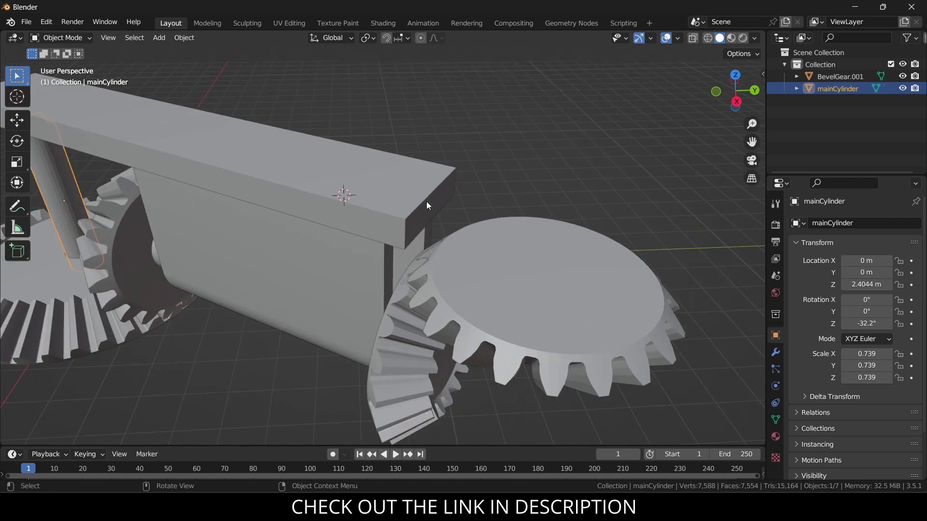
left_click(434, 202)
key("Tab")
key("KP_7")
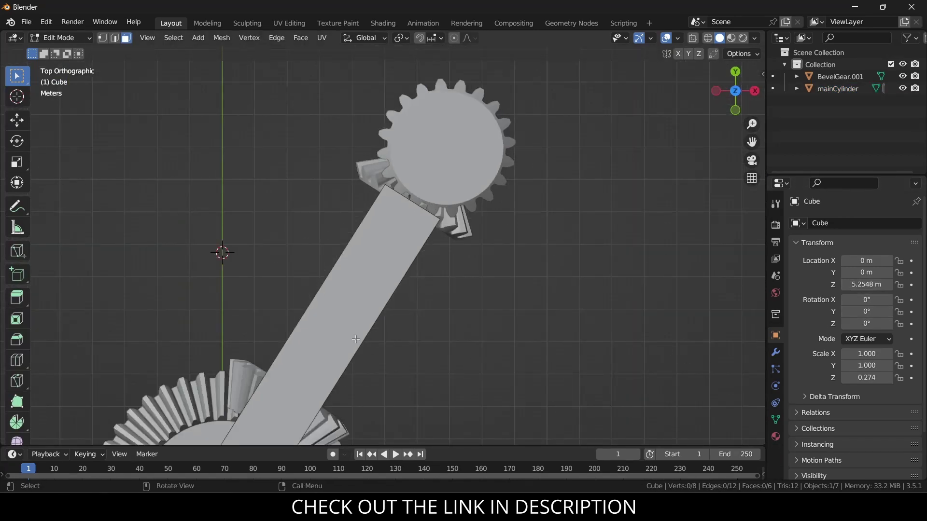
scroll(352, 338, "down", 2)
middle_click_drag(352, 338, 319, 224)
scroll(273, 411, "down", 3)
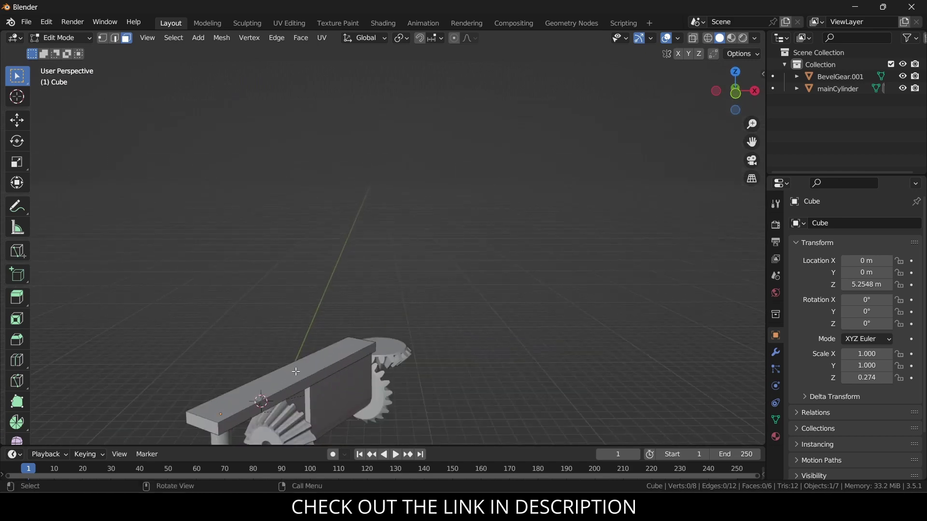
key("Tab")
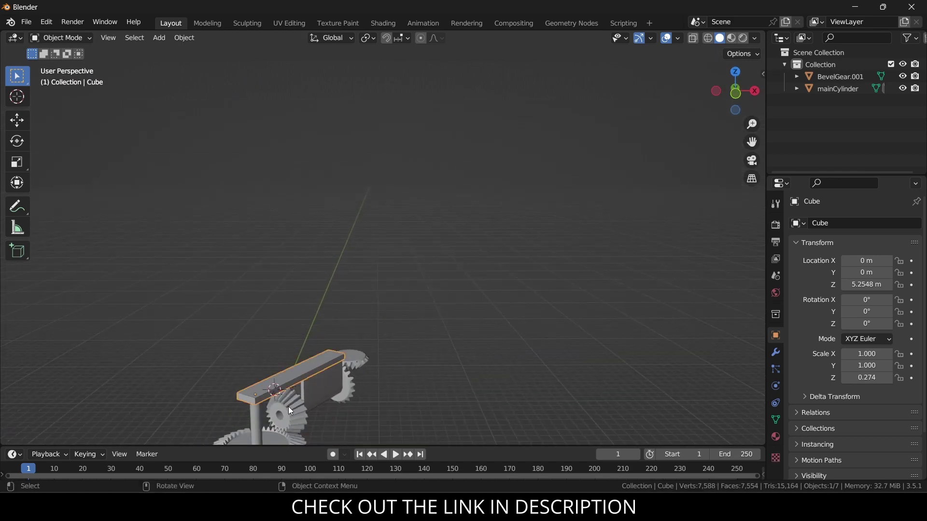
Set mainCylinder's Z rotation back to 0°.
left_click(259, 418)
double_click(867, 323)
key("Return")
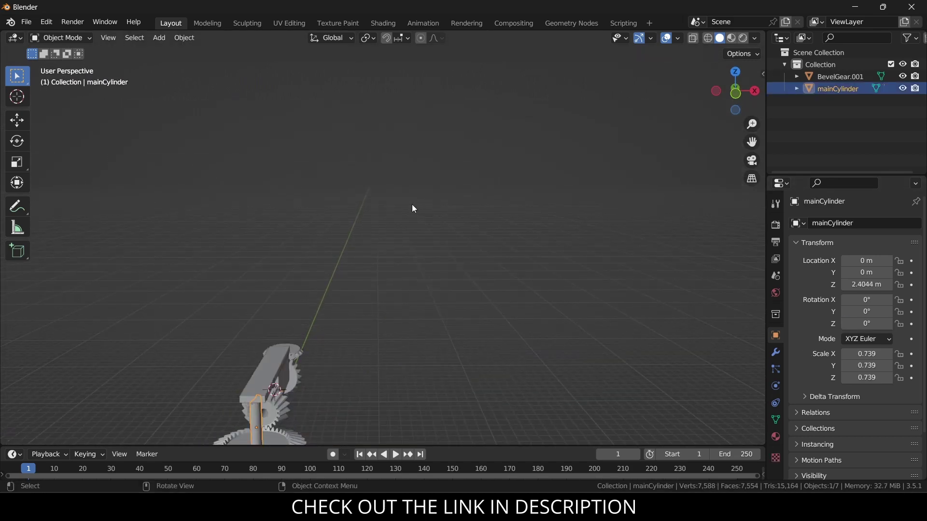
Extend the beam over the horizontal end gear by moving its end face about 4.24 m along Y in wireframe display.
left_click(261, 366)
key("KP_7")
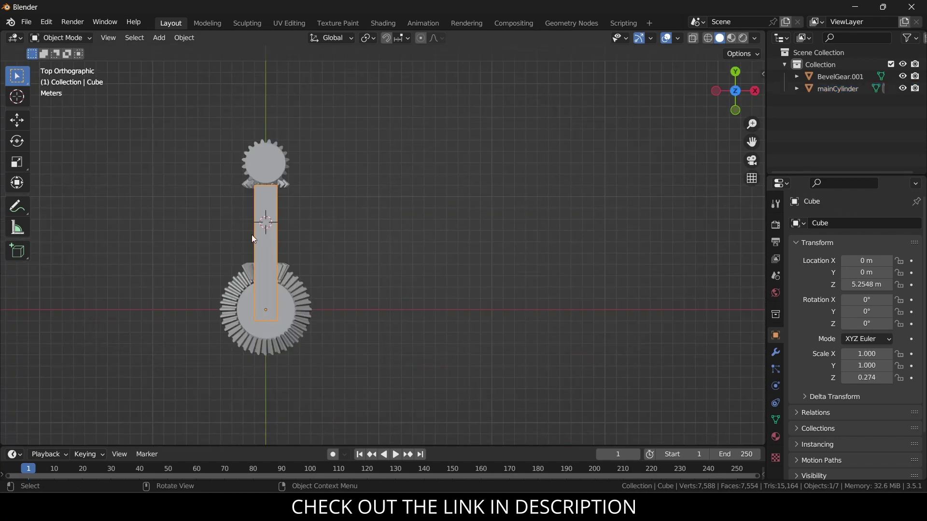
middle_click_drag(348, 199, 332, 306, "shift")
scroll(355, 344, "up", 3)
key("Tab")
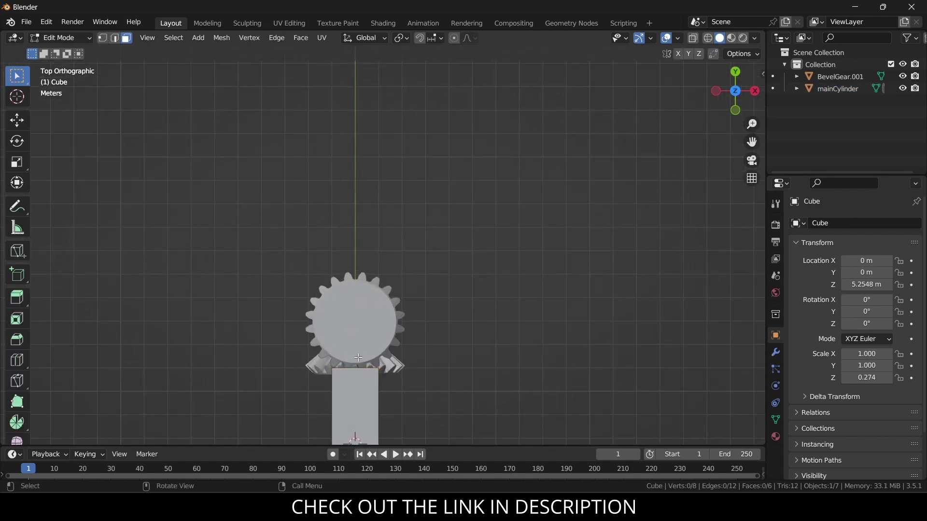
left_click(708, 38)
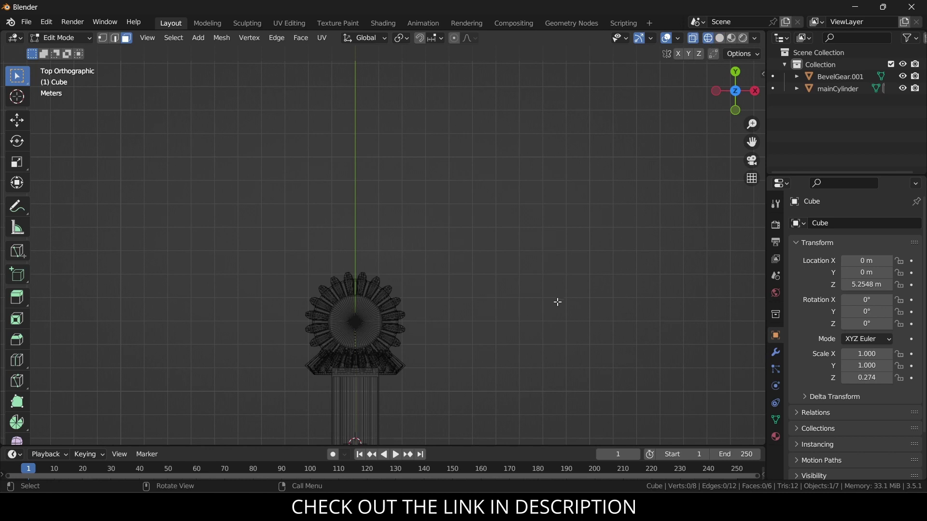
left_click_drag(247, 340, 470, 398)
key("g")
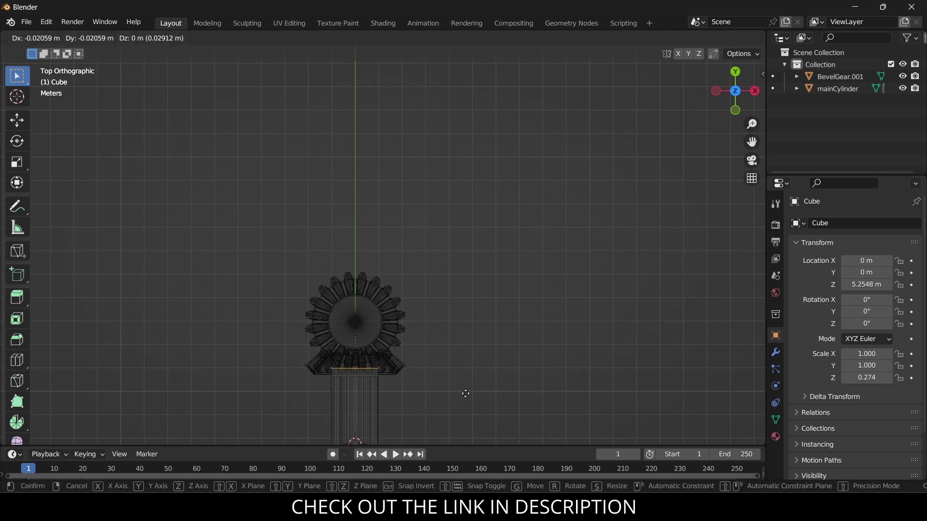
key("y")
left_click(447, 294)
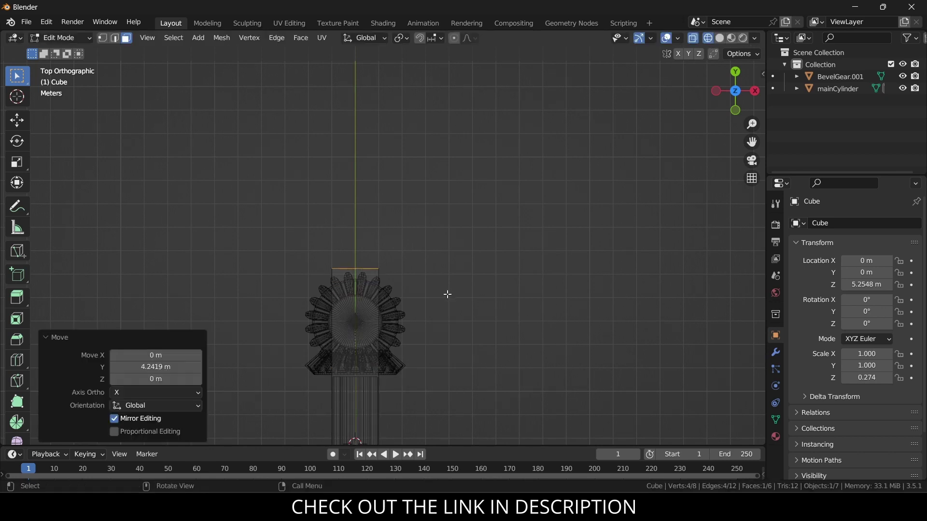
key("Tab")
Try to apply the beam's scale.
middle_click_drag(485, 343, 412, 267)
key("ctrl+a")
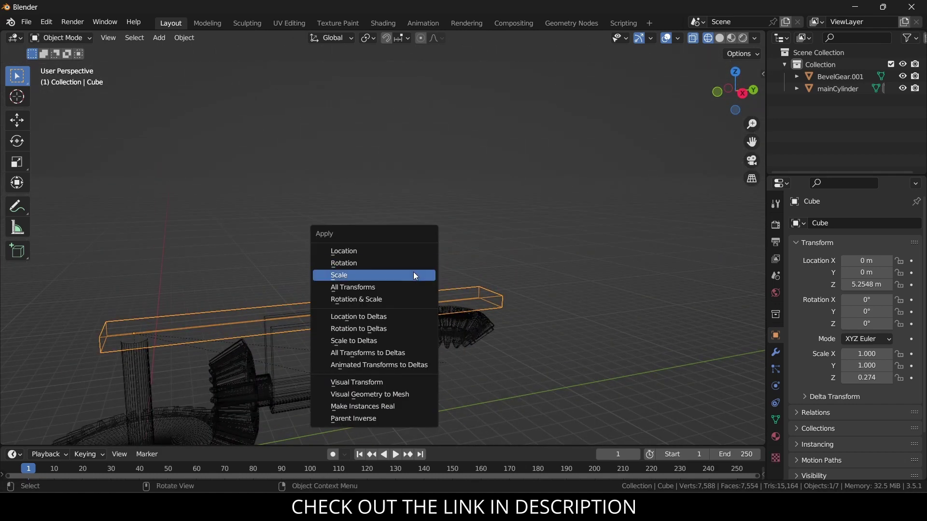
left_click(414, 273)
left_click(563, 289)
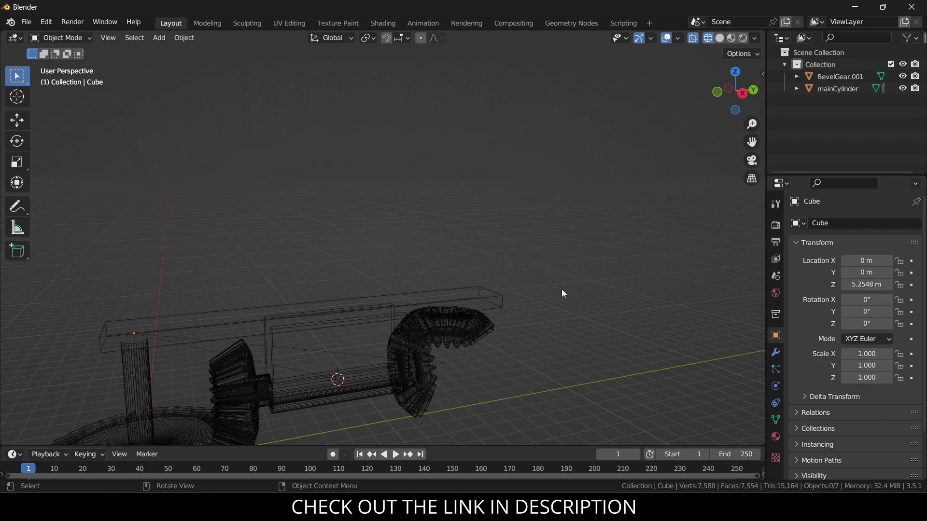
key("Tab")
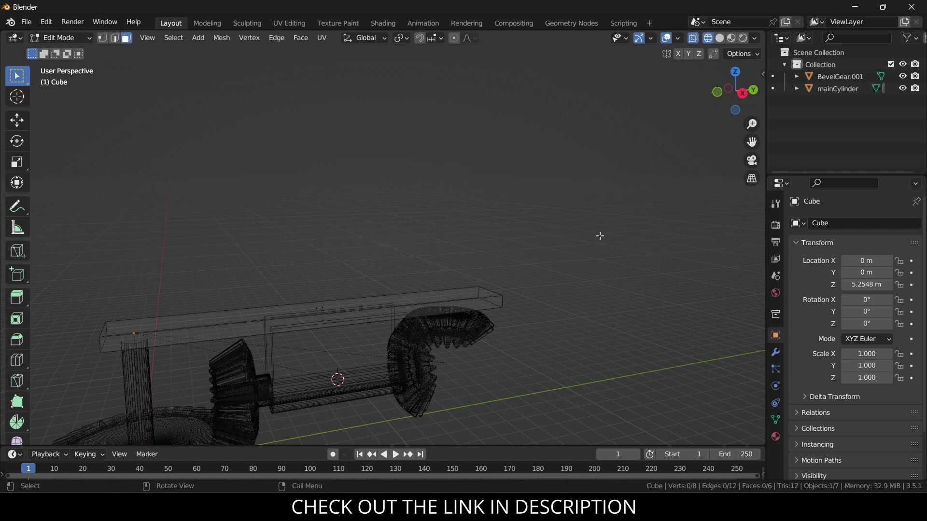
key("Tab")
Return the viewport to solid shading without X-ray, and snap the 3D cursor to the end gear BevelGear.002.
left_click(719, 39)
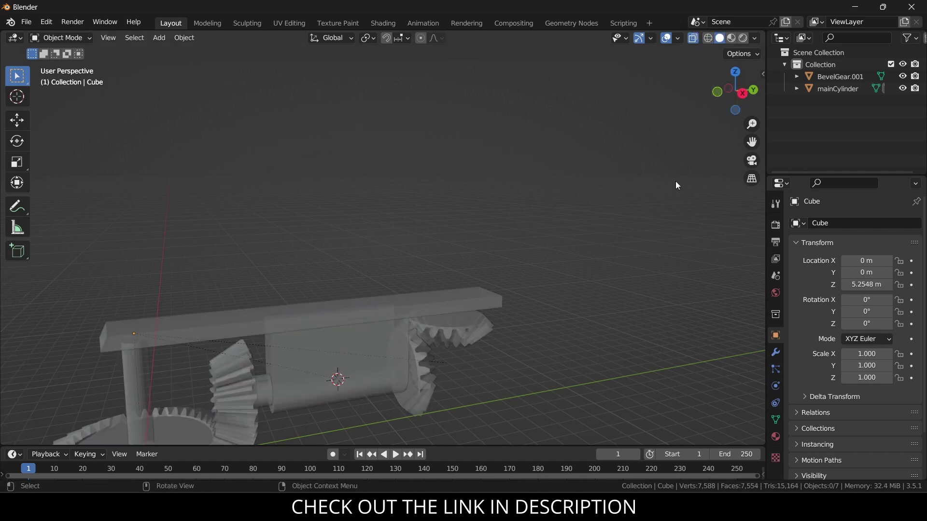
left_click(692, 40)
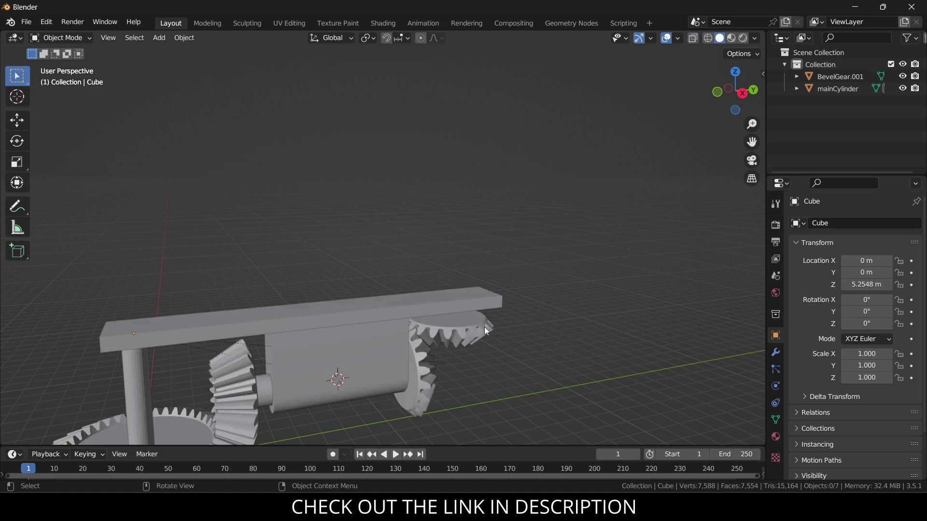
left_click(461, 332)
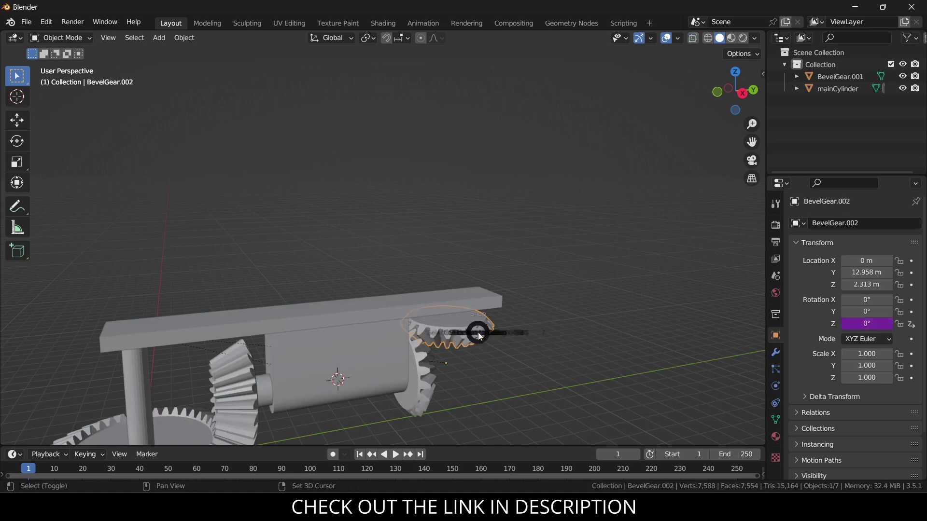
key("shift+s")
left_click(486, 394)
Add a cylinder at the 3D cursor with 0.6 m radius and 2.34 m depth, raised to Z 4.89 m through the beam.
key("KP_1")
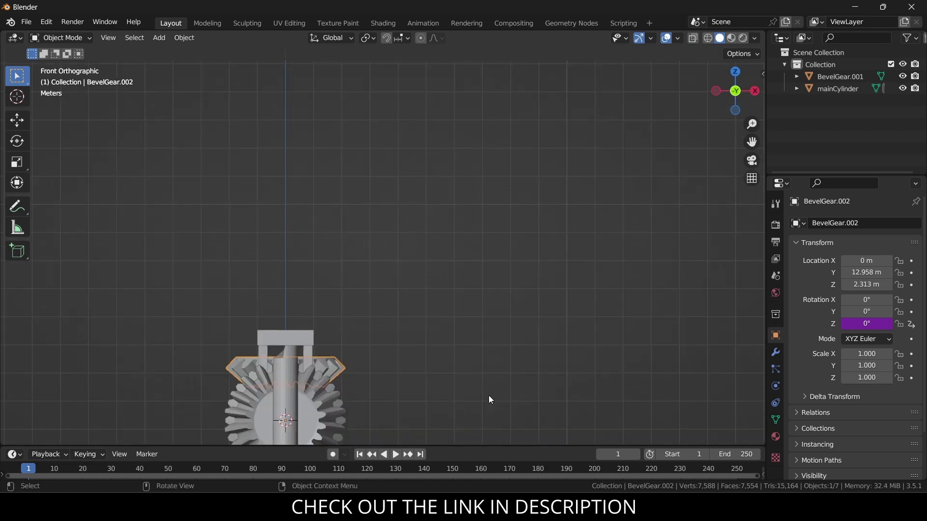
key("KP_3")
left_click(158, 38)
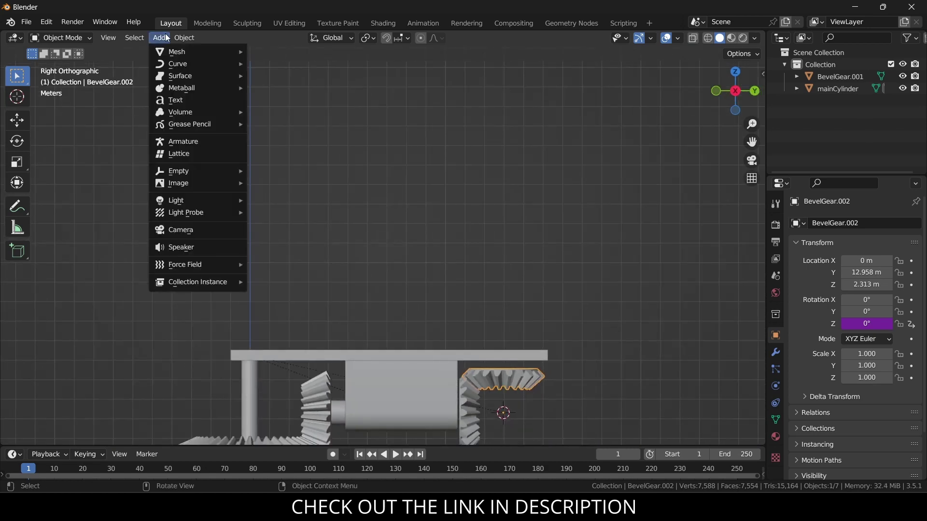
mouse_move(216, 75)
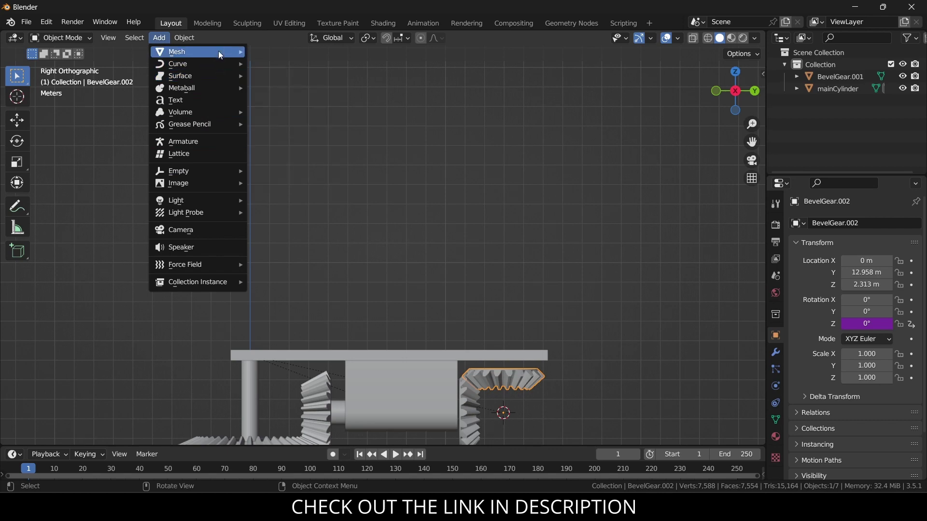
mouse_move(218, 51)
left_click(295, 109)
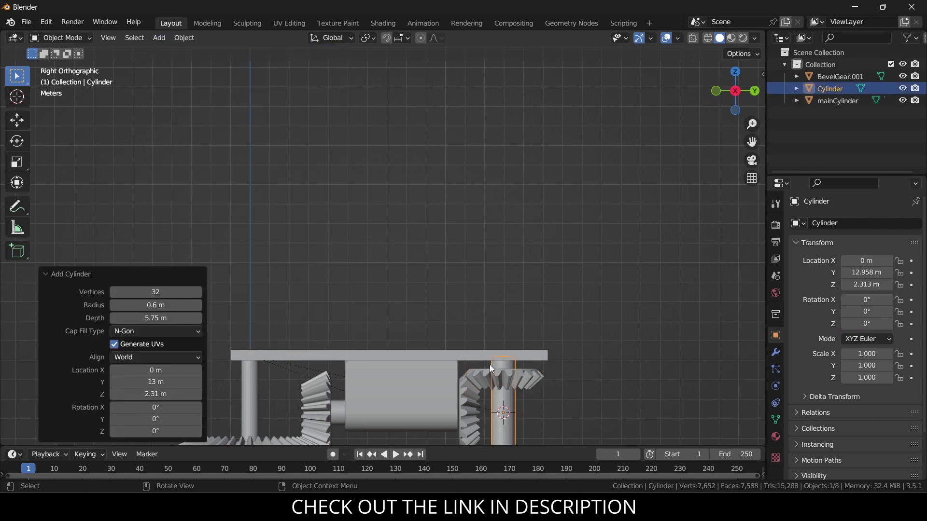
scroll(489, 364, "down", 3)
left_click_drag(156, 318, 459, 205)
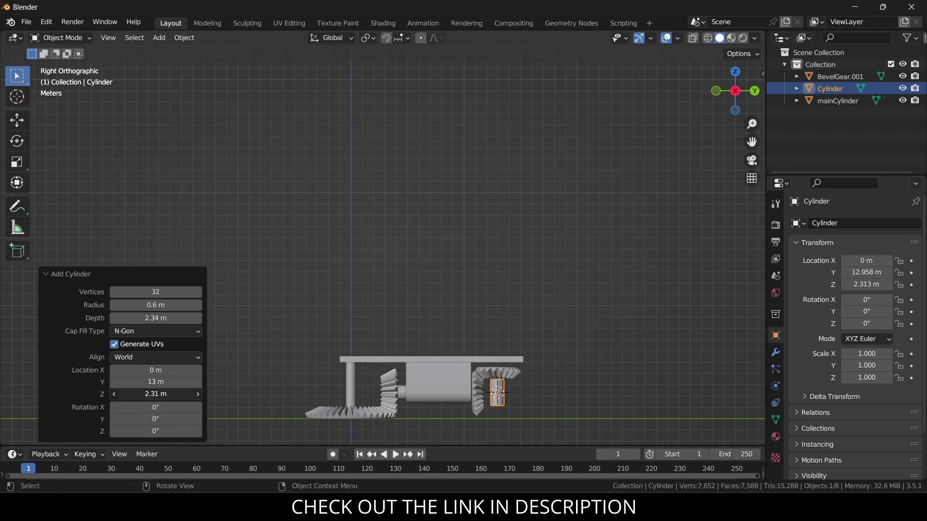
left_click_drag(155, 394, 502, 269)
middle_click_drag(374, 295, 490, 283)
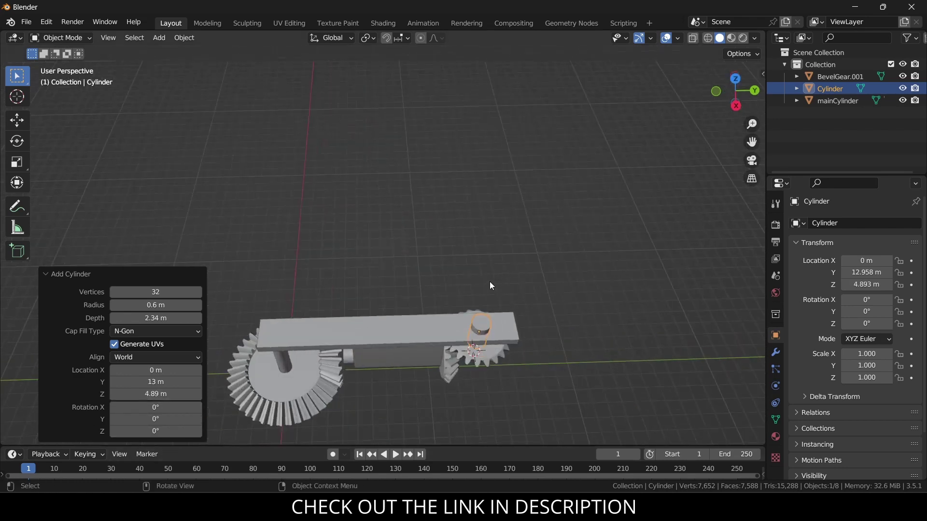
left_click(640, 352)
Add a 2 m cube at the 3D cursor on the end gear's axis.
key("KP_7")
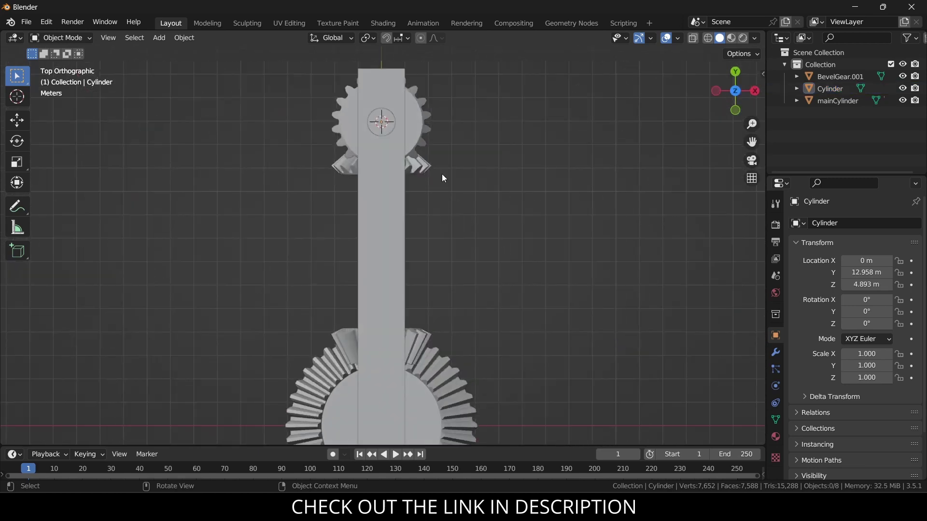
middle_click_drag(474, 185, 519, 273, "shift")
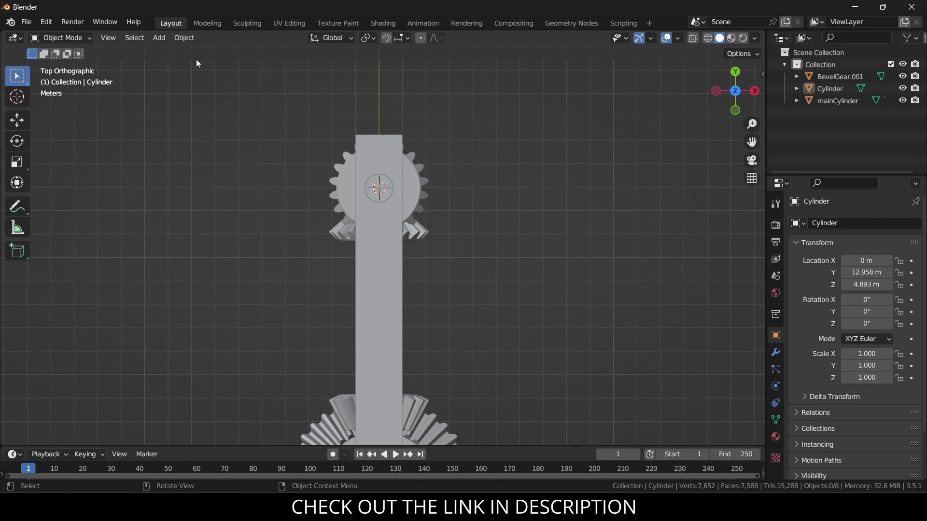
left_click(165, 42)
mouse_move(174, 53)
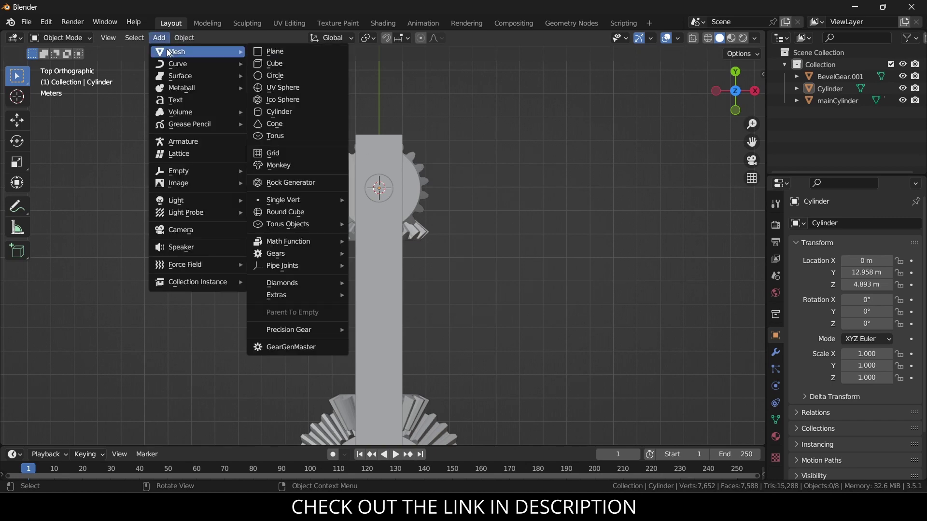
left_click(283, 60)
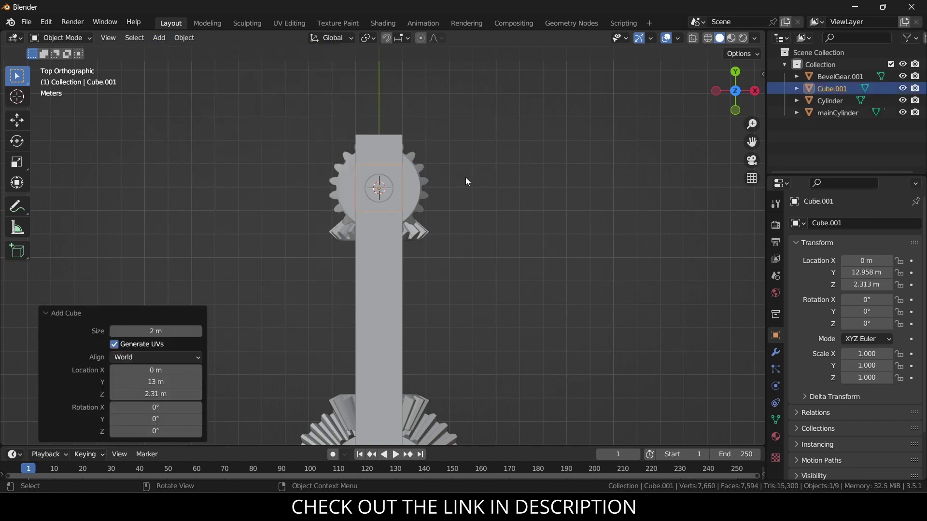
Move the new cube about 4.31 m up along Z so it sits above the beam on the short cylinder.
scroll(466, 181, "down", 3)
middle_click_drag(465, 181, 282, 193, "shift")
key("KP_1")
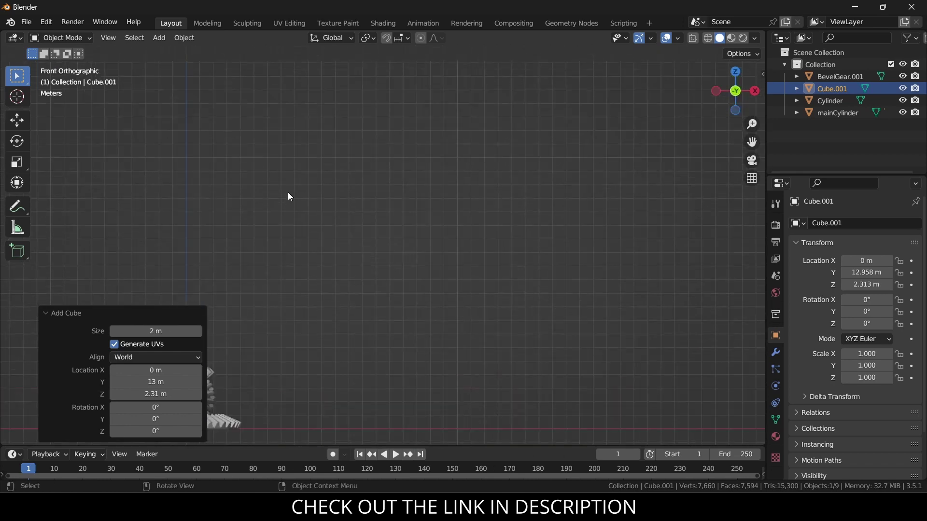
scroll(413, 238, "down", 3)
key("KP_3")
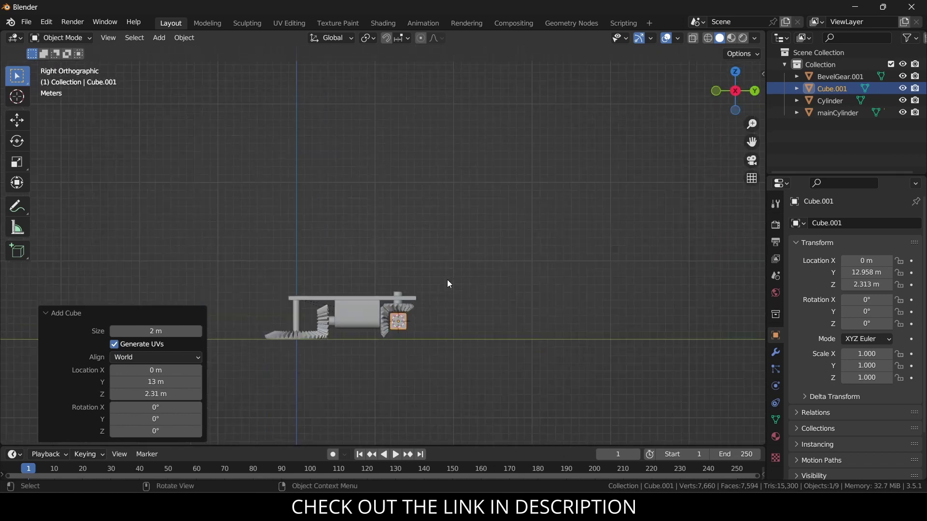
scroll(447, 284, "up", 2)
key("g")
key("z")
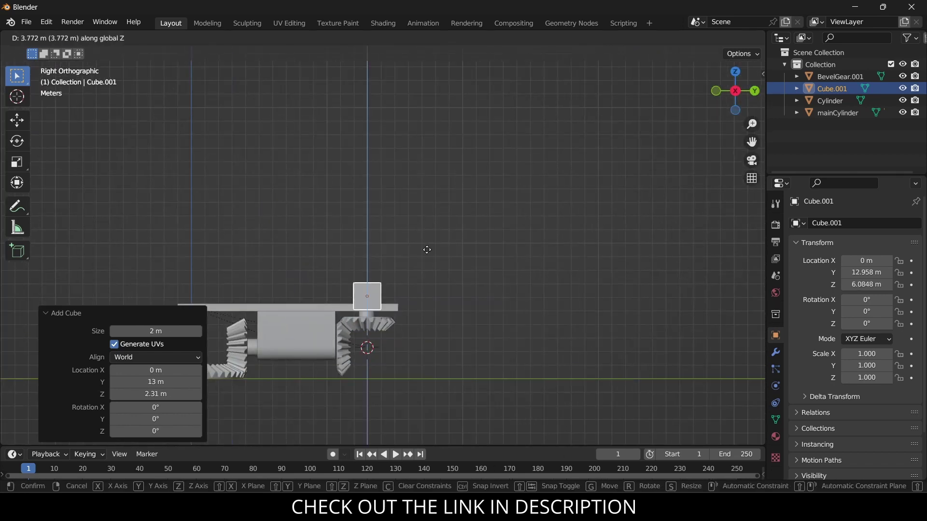
left_click(425, 243)
Scale the new cube to about 0.485 along Z and lower it about 0.25 m onto the short cylinder.
key("s")
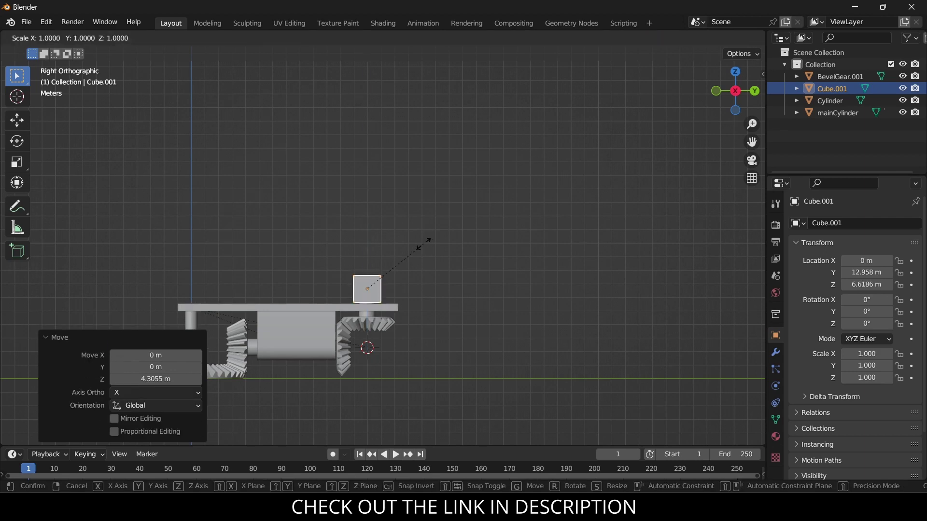
key("z")
left_click(396, 268)
key("g")
key("z")
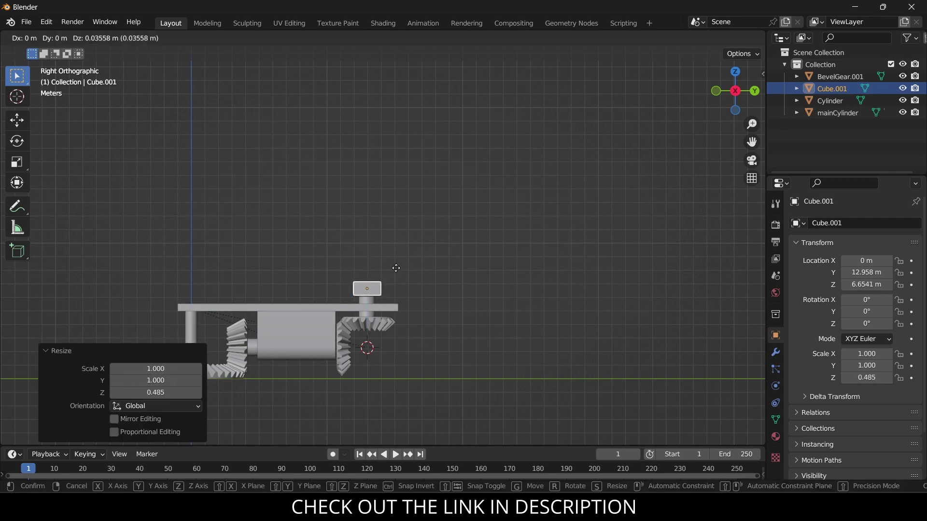
left_click(397, 272)
Apply the scale of the flattened block.
middle_click_drag(397, 271, 386, 233)
key("ctrl+a")
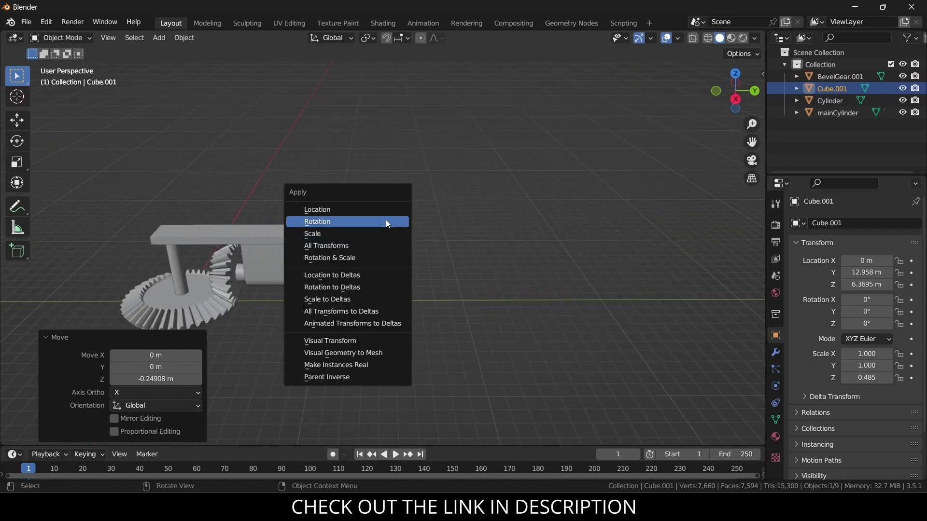
left_click(384, 231)
Open the flattened block for mesh editing in top view and switch the viewport to wireframe shading.
key("KP_7")
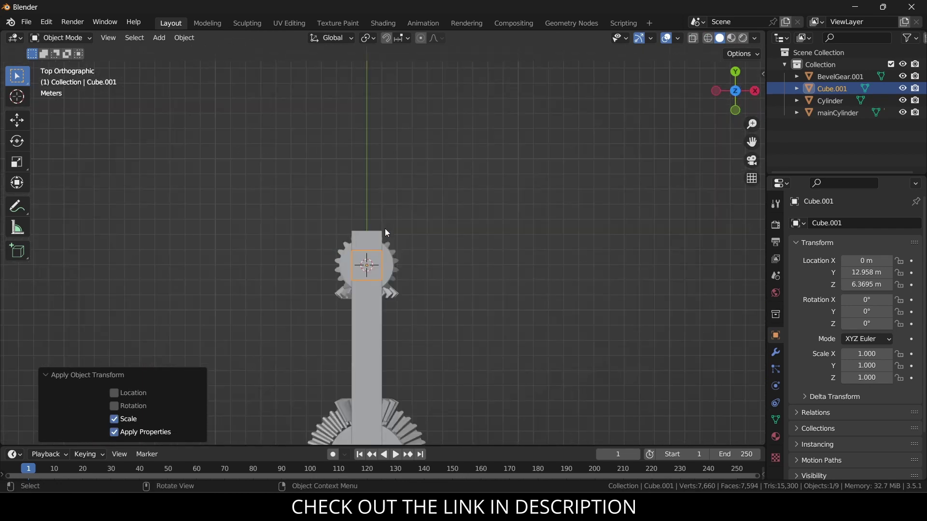
middle_click_drag(385, 230, 381, 271, "shift")
key("Tab")
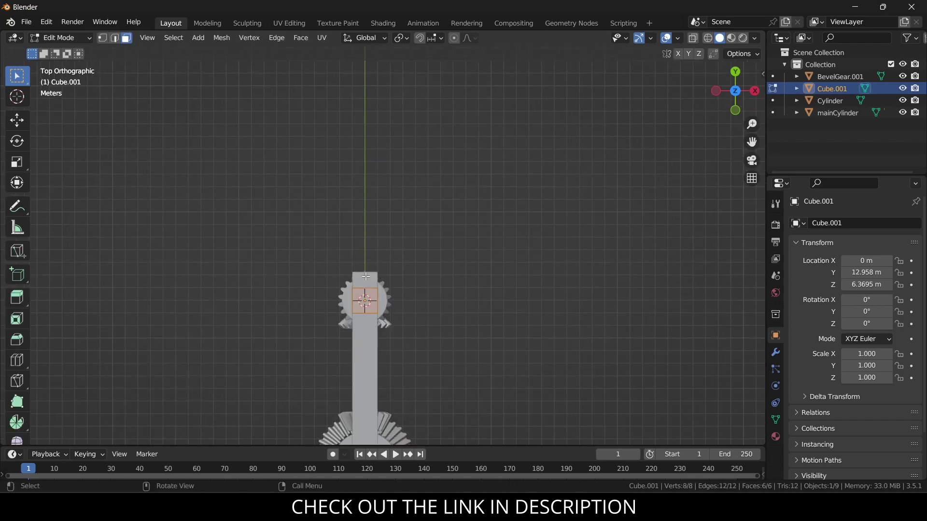
left_click(695, 41)
left_click(708, 37)
Select the block's +Y end face and move it about 16.19 m along Y to form a long arm.
left_click(291, 271)
left_click_drag(294, 271, 424, 289)
scroll(425, 290, "down", 4)
middle_click_drag(425, 292, 425, 314, "shift")
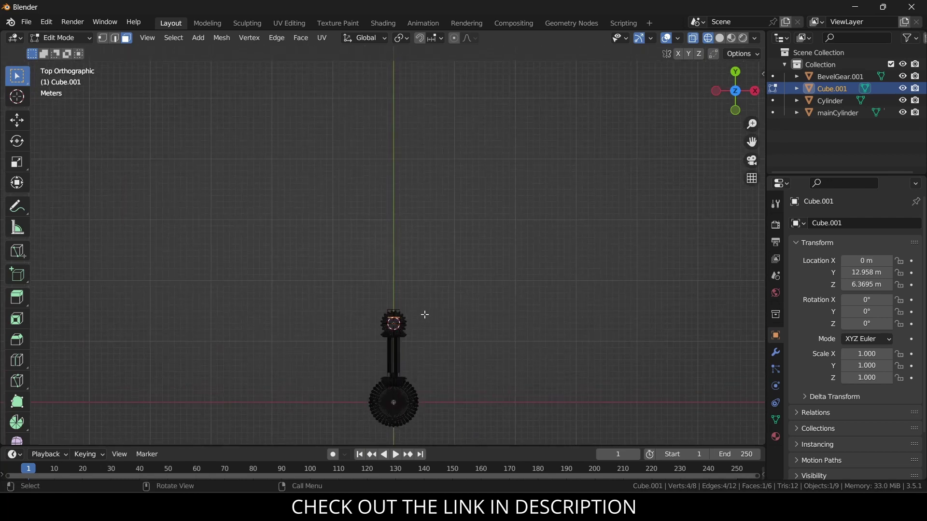
key("e")
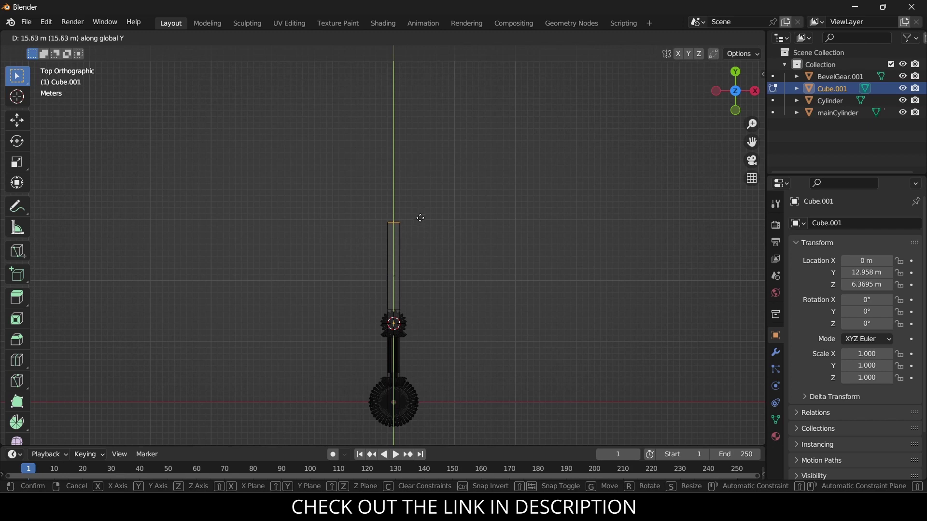
left_click(420, 214)
Taper the arm by scaling its far end face to about 0.549 along X, and return to Object Mode.
scroll(418, 215, "up", 6)
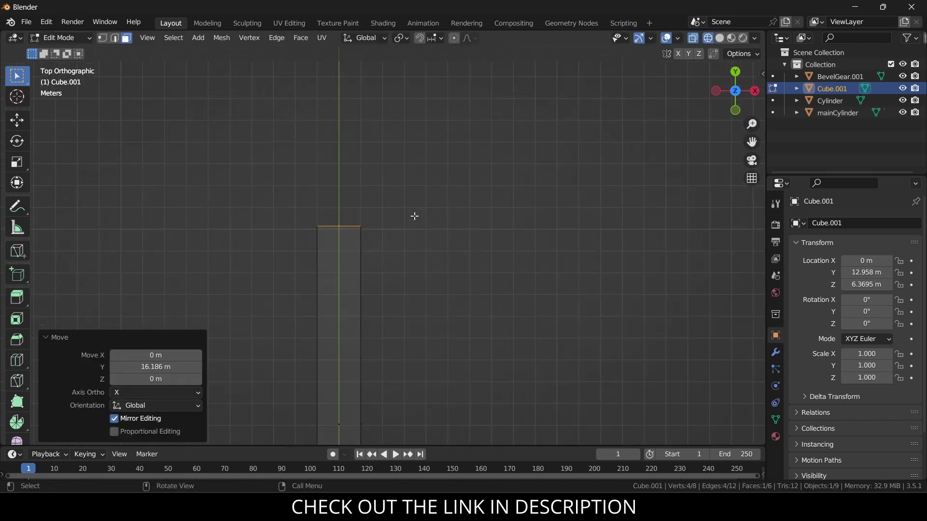
key("s")
key("x")
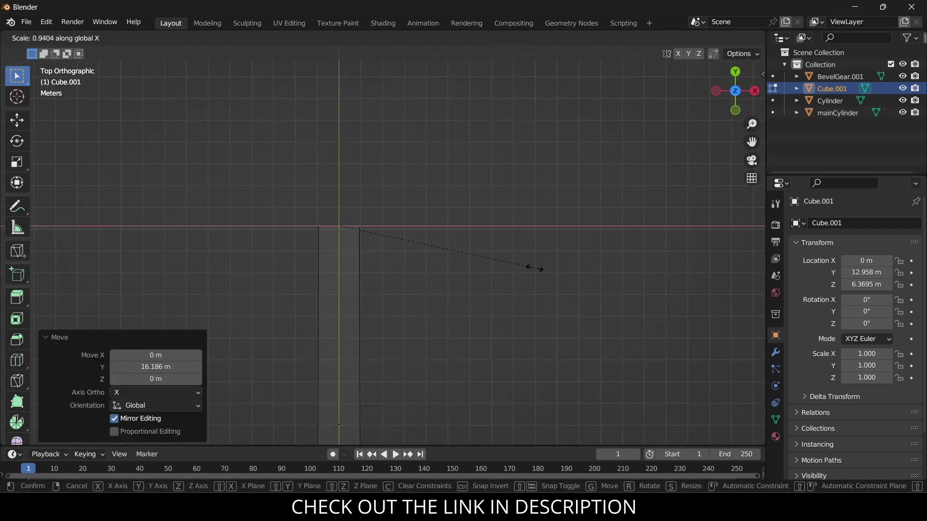
left_click(453, 249)
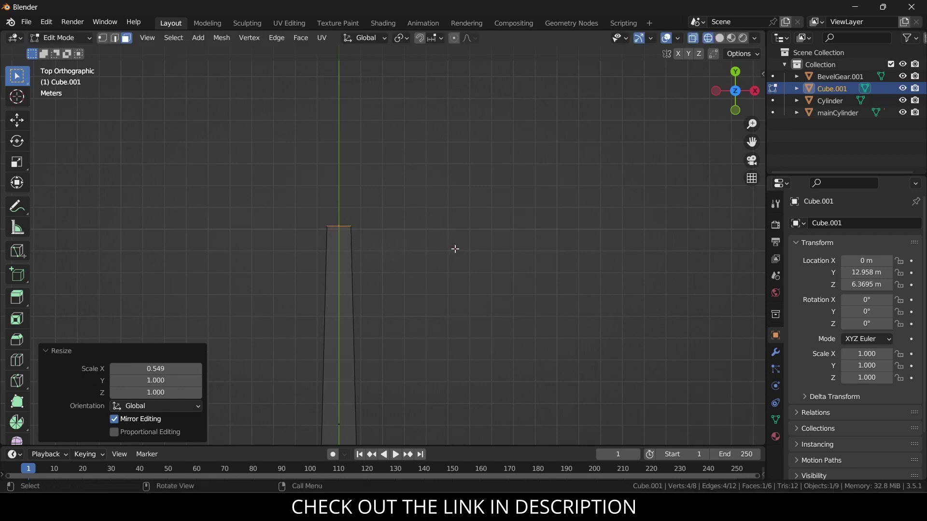
key("Tab")
Add a cylinder with 0.6 m radius and 2.34 m depth at the 3D cursor.
scroll(468, 254, "down", 4)
middle_click_drag(468, 253, 415, 196)
scroll(416, 196, "up", 2)
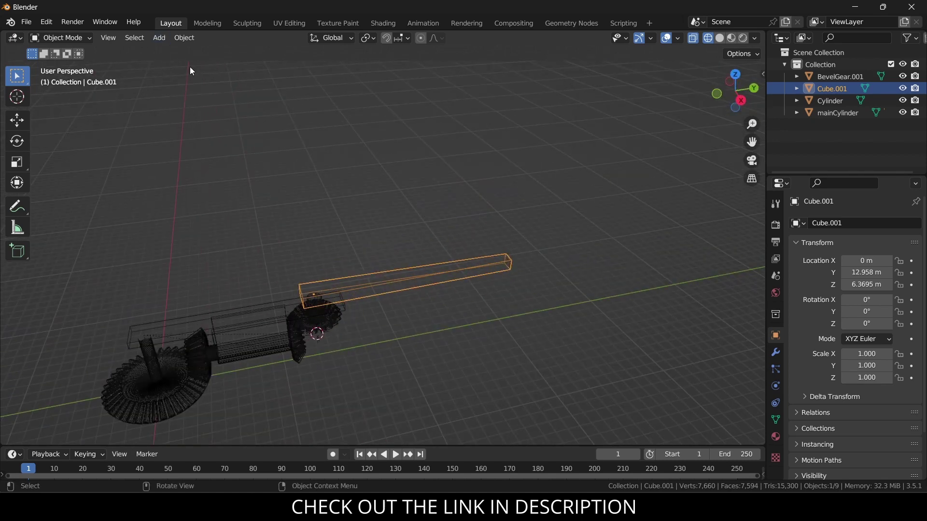
left_click(160, 38)
mouse_move(171, 57)
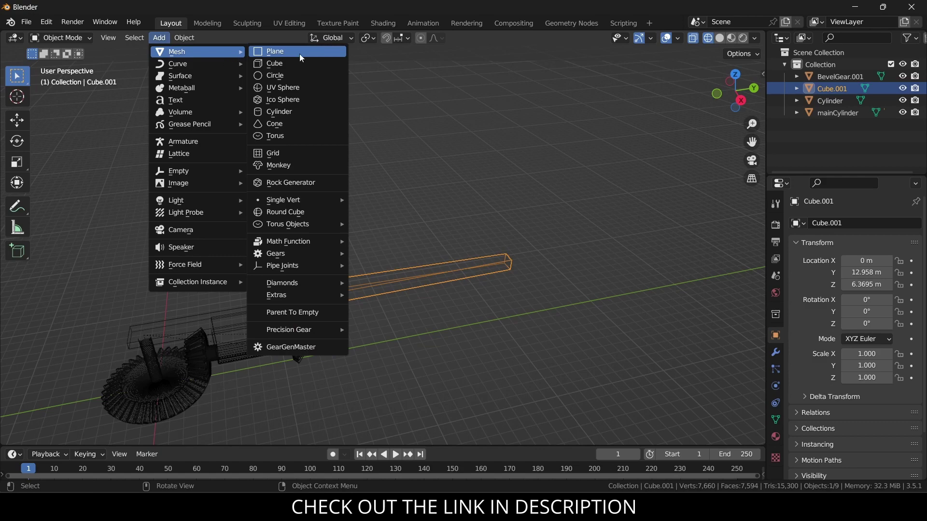
left_click(305, 114)
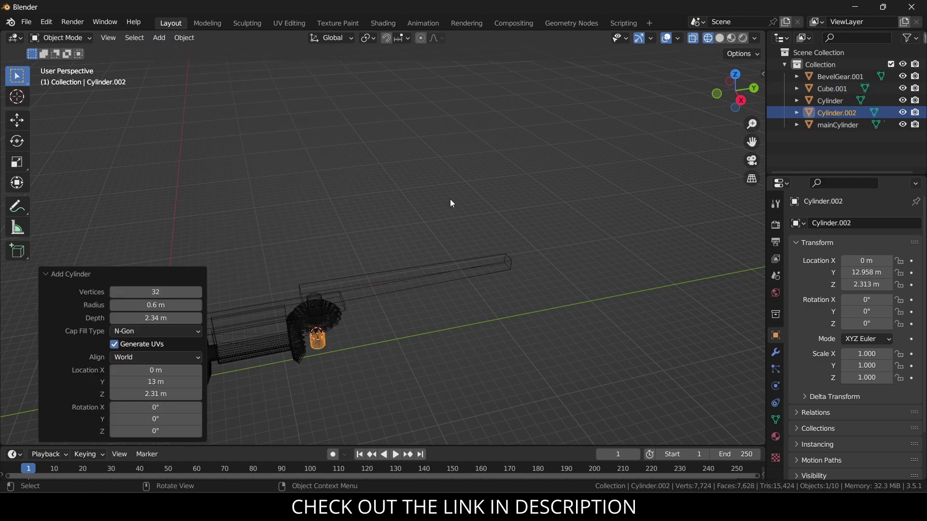
Shorten the new cylinder by scaling it to about 0.67 along Z.
key("KP_1")
key("KP_3")
scroll(366, 298, "up", 3)
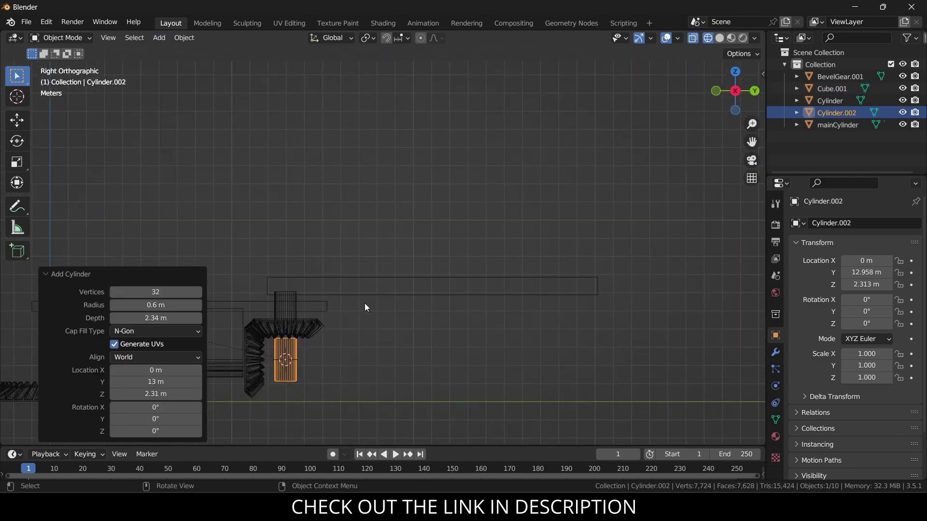
key("s")
key("z")
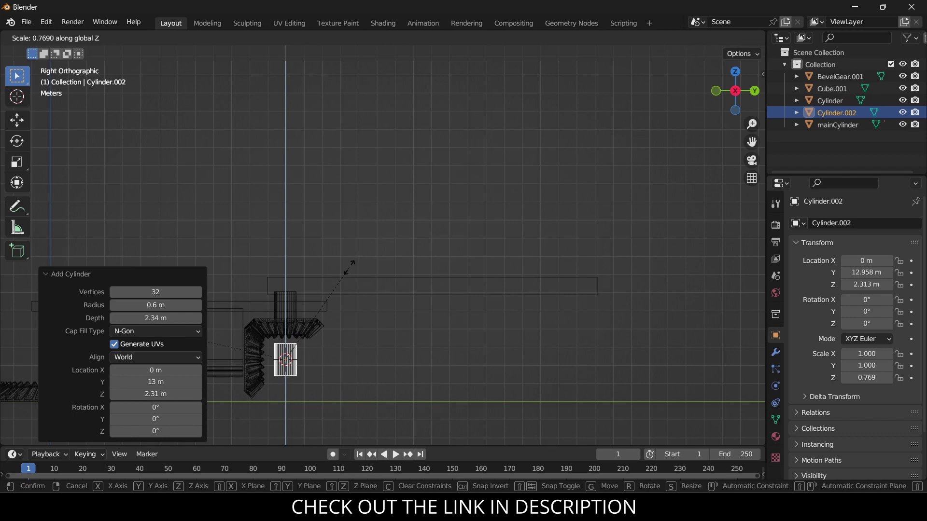
left_click(344, 281)
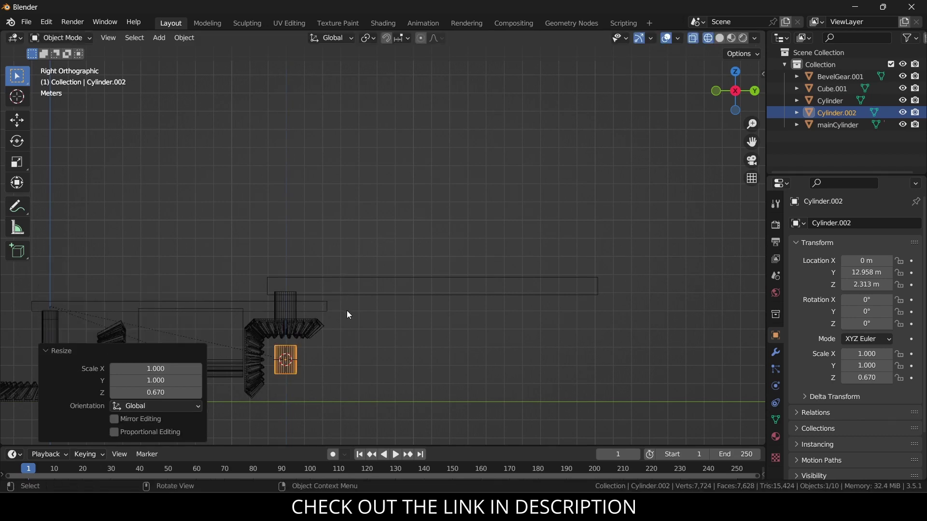
Move the shortened cylinder about 3.08 m up and 16.37 m along Y, under the arm's far end.
key("g")
key("z")
left_click(354, 254)
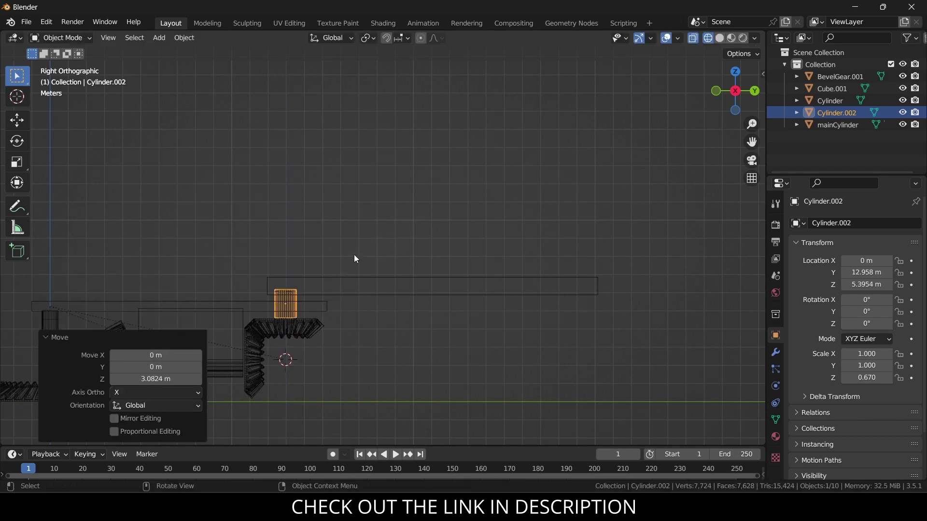
key("g")
key("y")
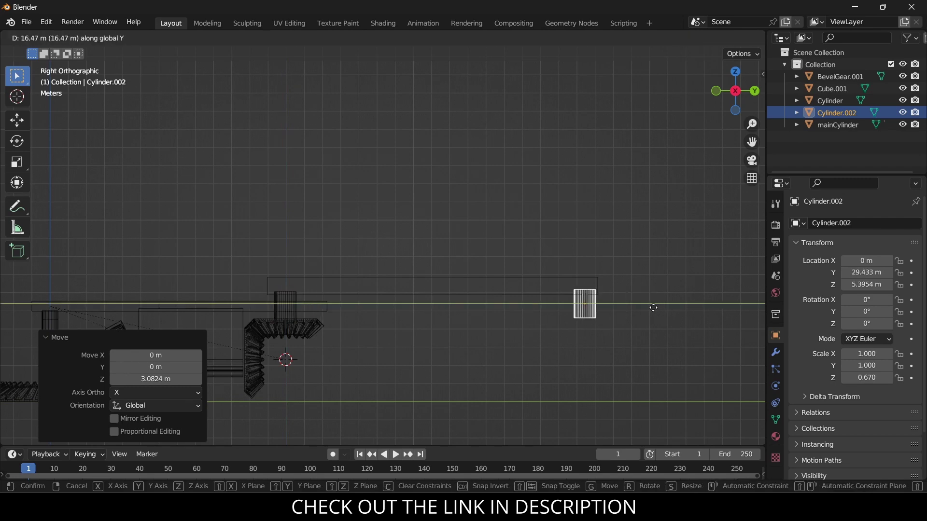
left_click(601, 266)
Scale the cylinder uniformly to about 0.759 so it fits within the arm's narrow end.
middle_click_drag(598, 262, 641, 295)
key("KP_7")
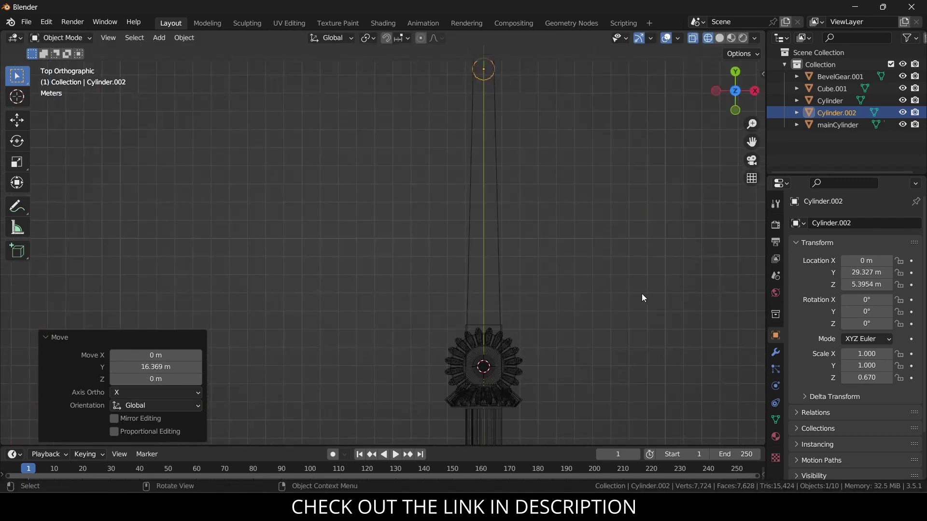
scroll(500, 105, "up", 2)
scroll(508, 155, "down", 1)
scroll(522, 181, "up", 5, "shift")
scroll(581, 170, "up", 1)
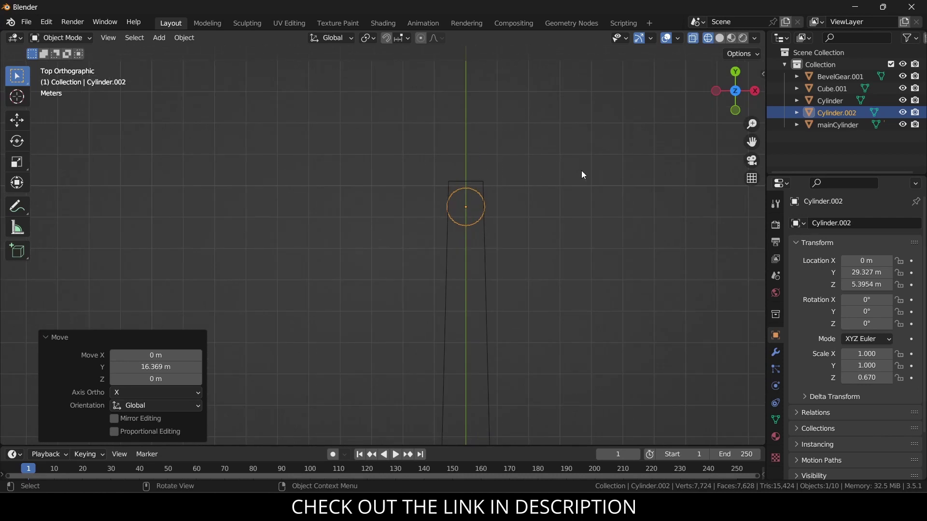
key("s")
left_click(554, 183)
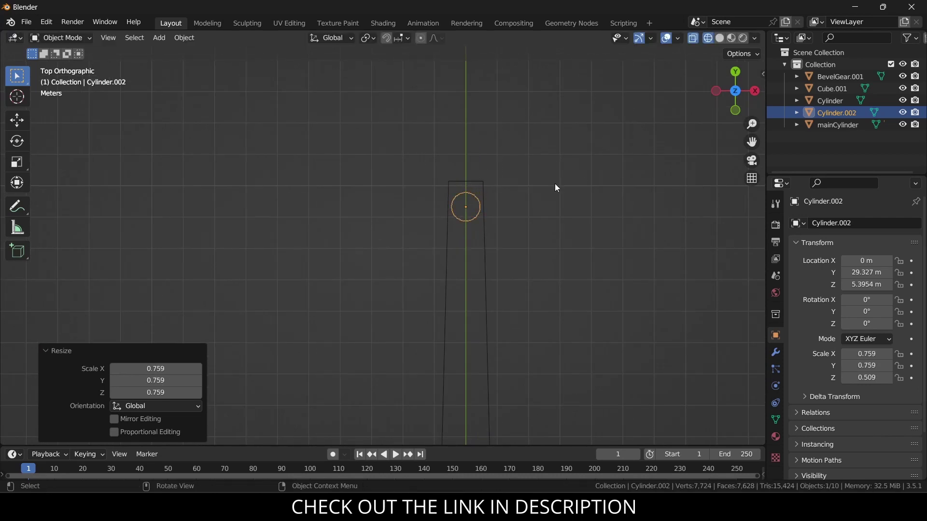
Bevel the cylinder's bottom edge loop in Edit Mode with one segment and about 0.52 m width to form a cone.
key("KP_1")
key("KP_3")
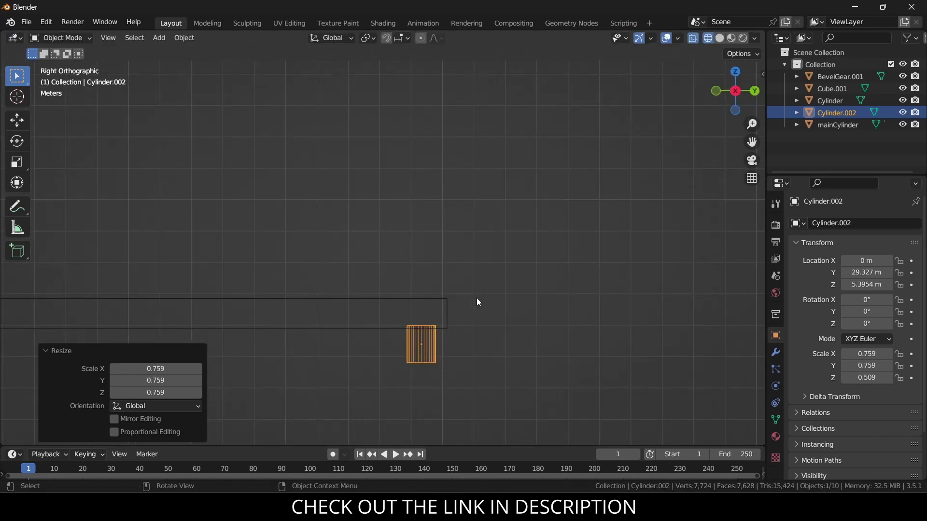
scroll(473, 314, "up", 1)
key("Tab")
scroll(435, 366, "up", 1)
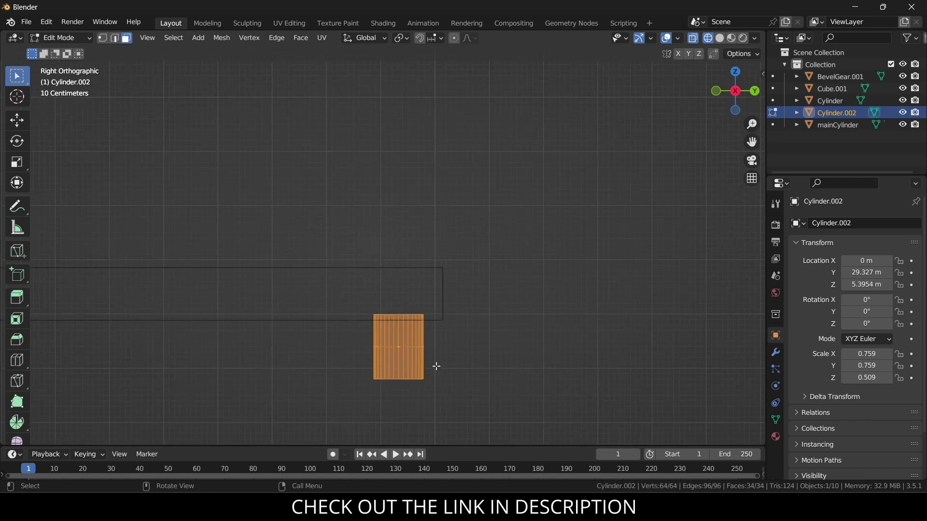
key("2")
key("alt+a")
left_click(410, 379, "alt")
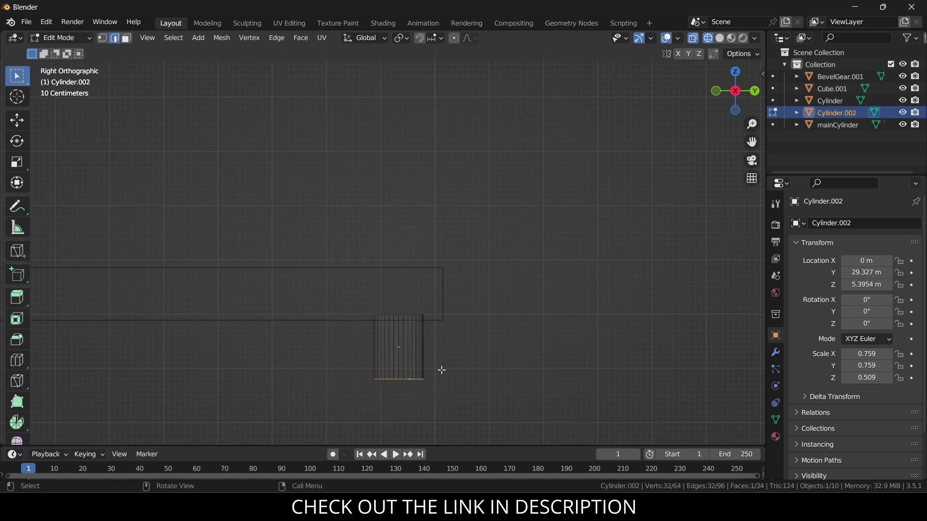
key("ctrl+b")
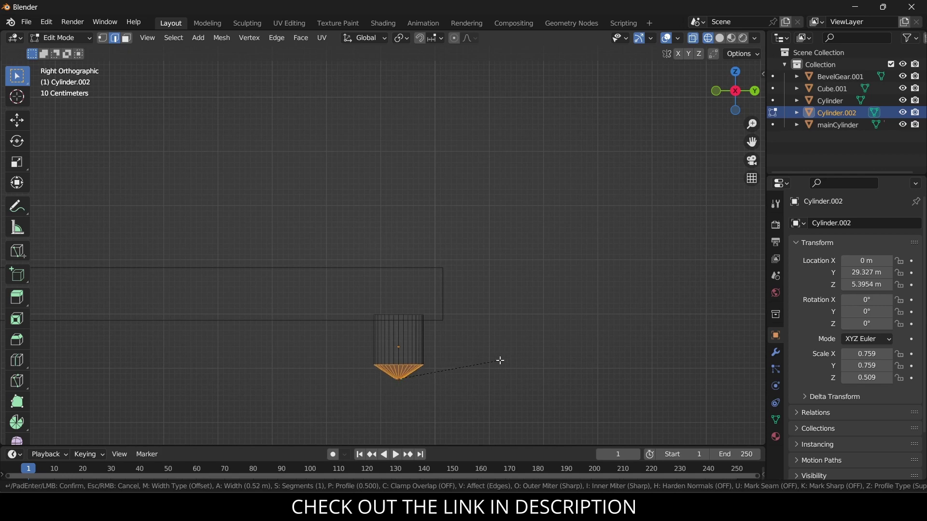
left_click(500, 360)
Scale the small edge loop at the cone's tip to 0 to make a sharp point, and return to Object Mode.
key("alt+a")
scroll(412, 379, "up", 7)
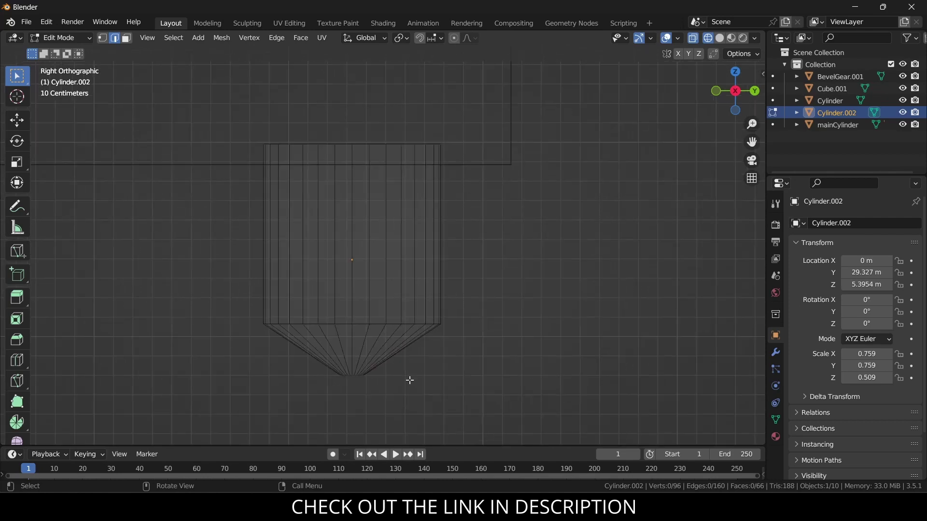
scroll(410, 381, "up", 2)
middle_click_drag(351, 378, 359, 361)
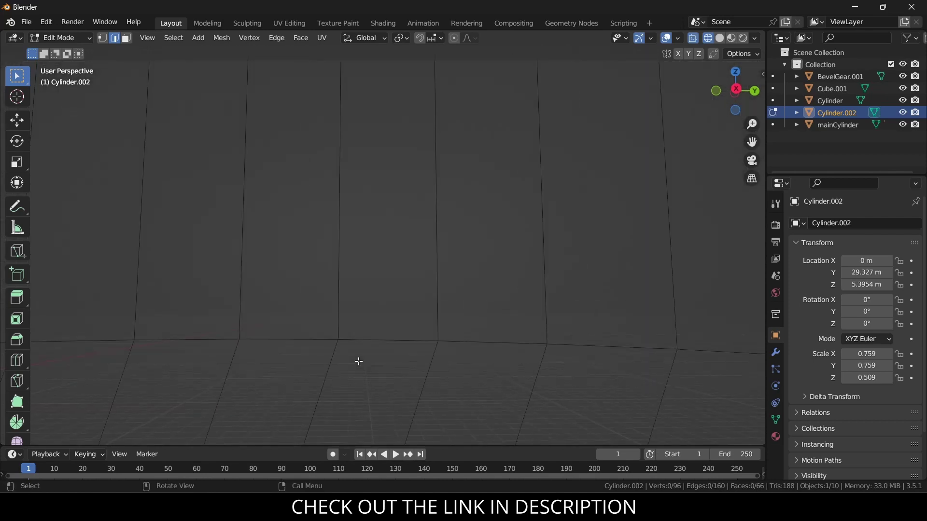
scroll(359, 361, "down", 6)
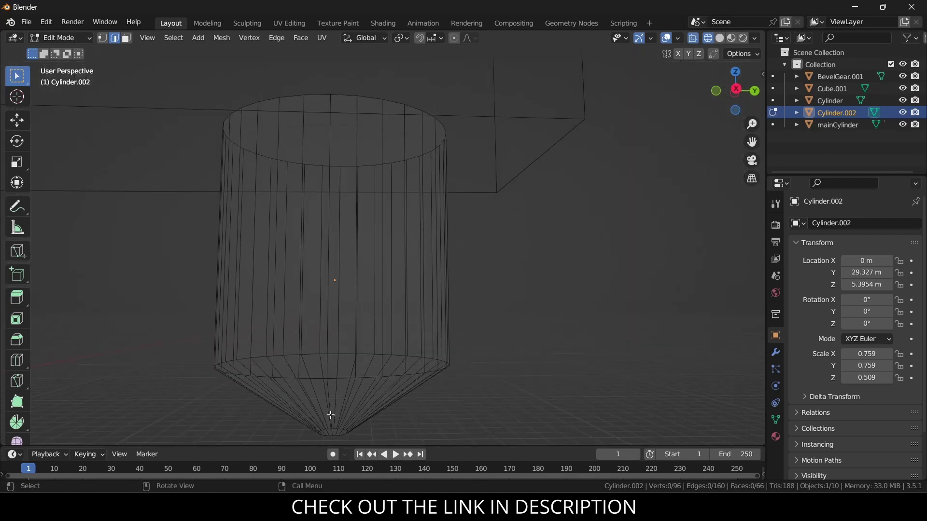
middle_click_drag(331, 415, 314, 416)
left_click(340, 431, "alt")
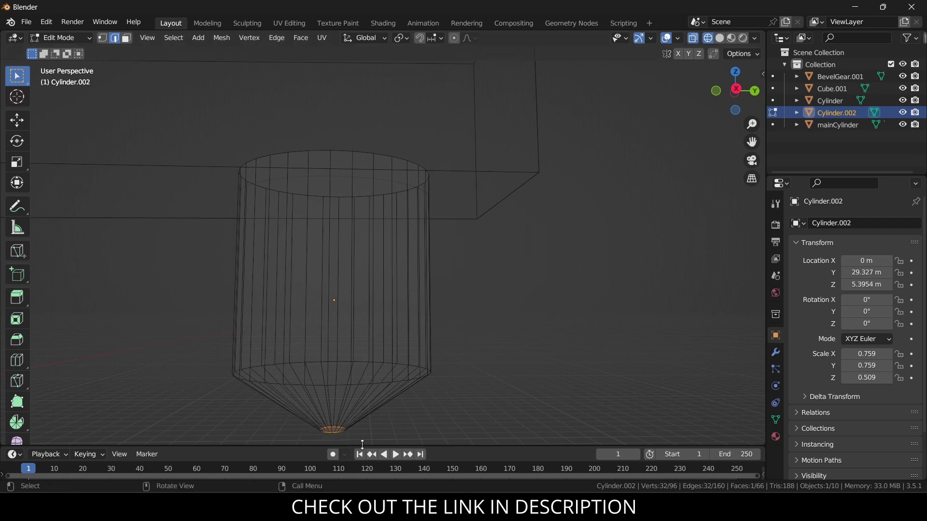
key("s")
left_click(429, 408)
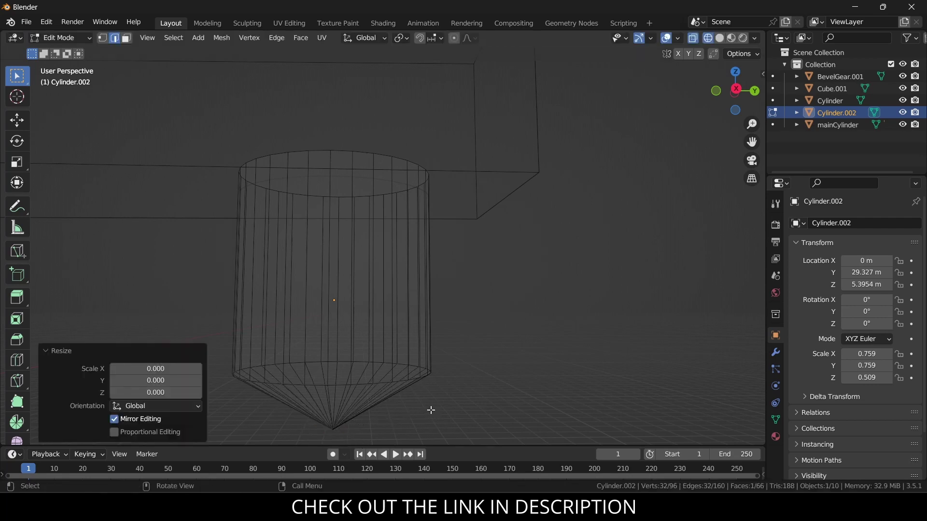
left_click(464, 373)
key("Tab")
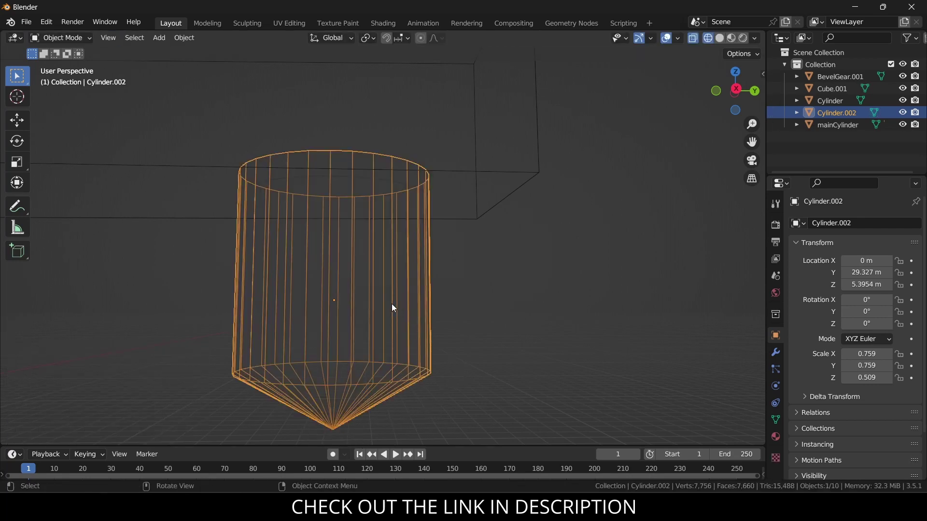
Rotate the pointed cylinder 180° about the Y axis.
scroll(401, 304, "down", 8)
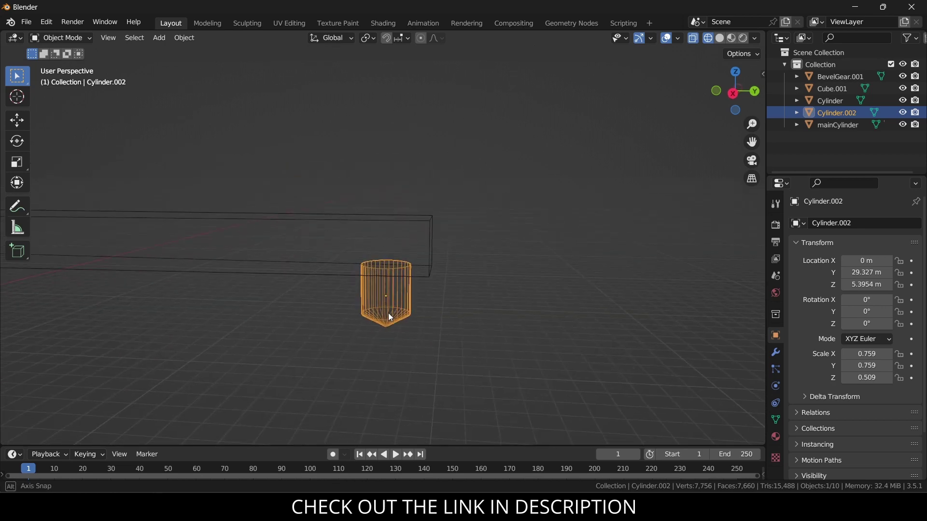
scroll(398, 305, "down", 3)
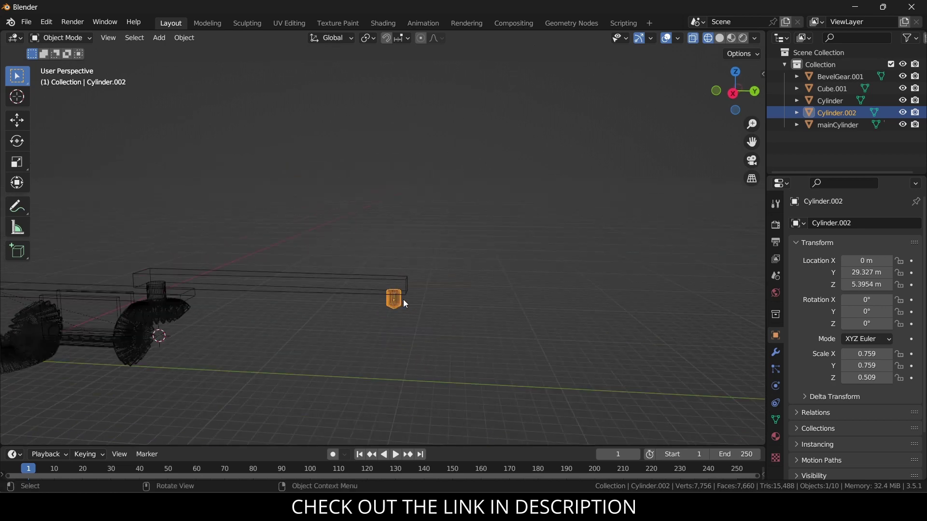
key("t")
key("t")
key("r")
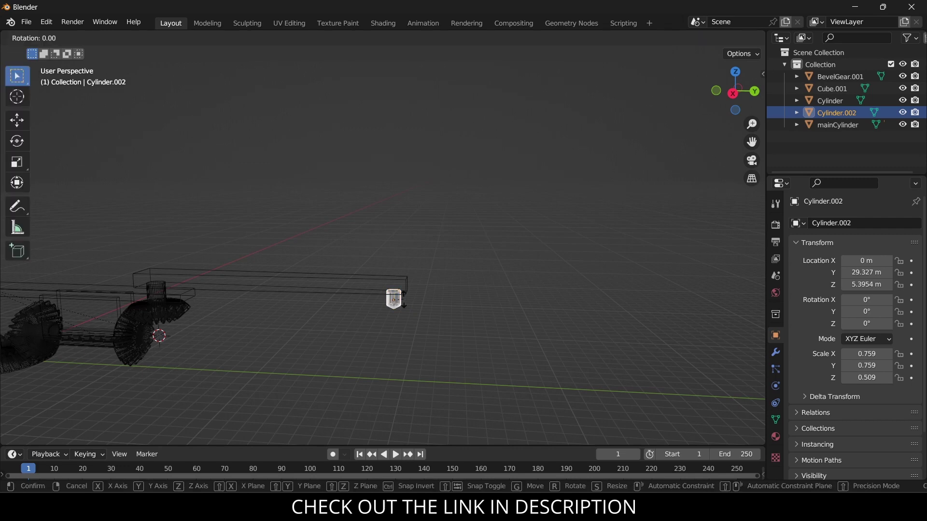
type("y")
type("80")
key("Return")
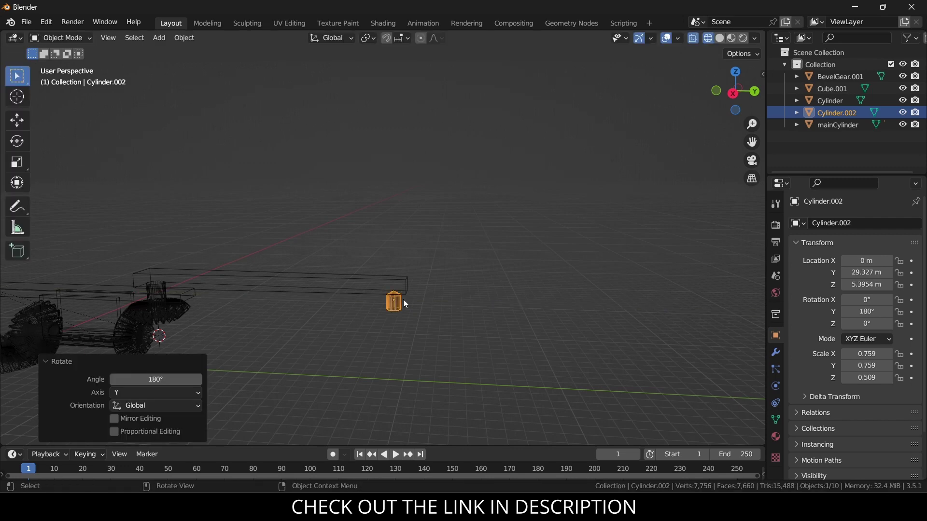
Move the pointed cylinder up along Z onto the arm's top face, to a Z location of about 7.26 m.
key("g")
key("z")
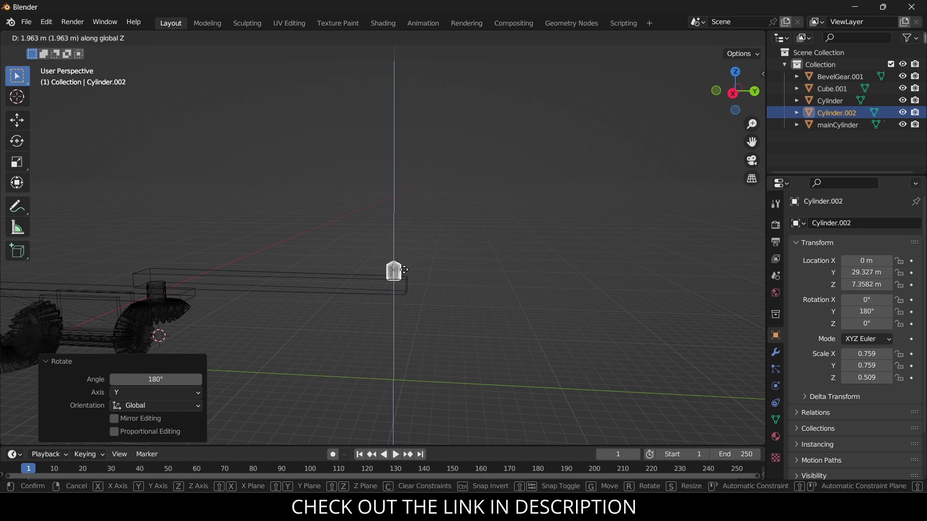
left_click(405, 271)
left_click(418, 282)
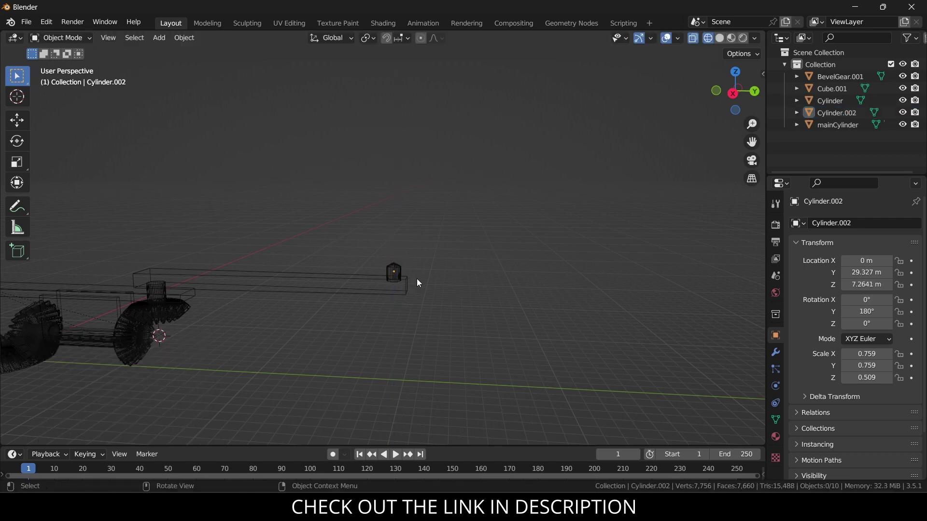
Parent the pointed cylinder to the long arm (Cube.001) as Object.
left_click(394, 266)
left_click(363, 277, "shift")
key("ctrl+p")
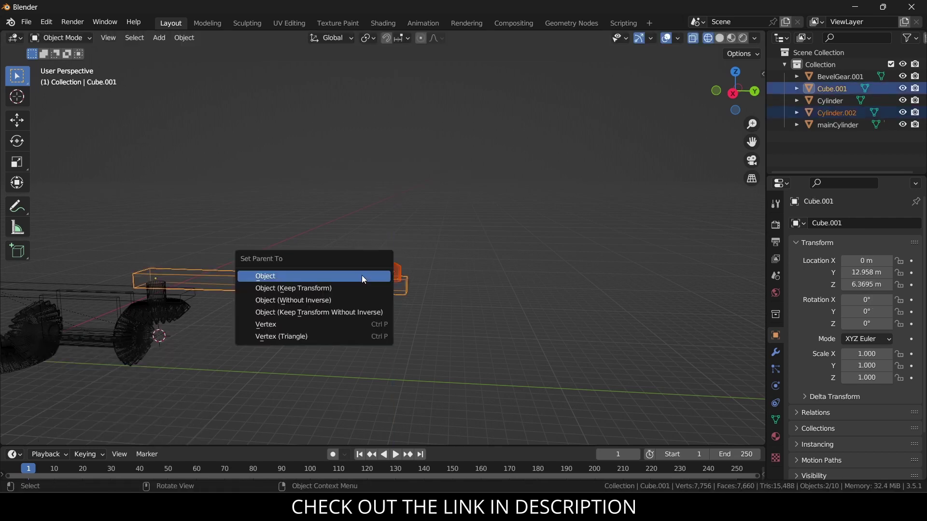
left_click(362, 278)
scroll(173, 311, "up", 3)
Parent the long arm to the output bevel gear (BevelGear.002) as Object.
left_click(236, 271)
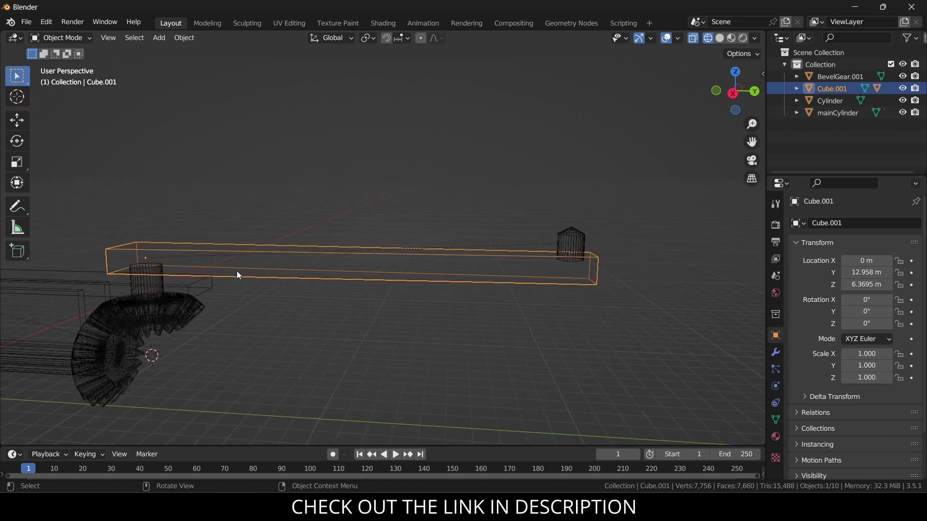
left_click(189, 314, "shift")
key("ctrl+p")
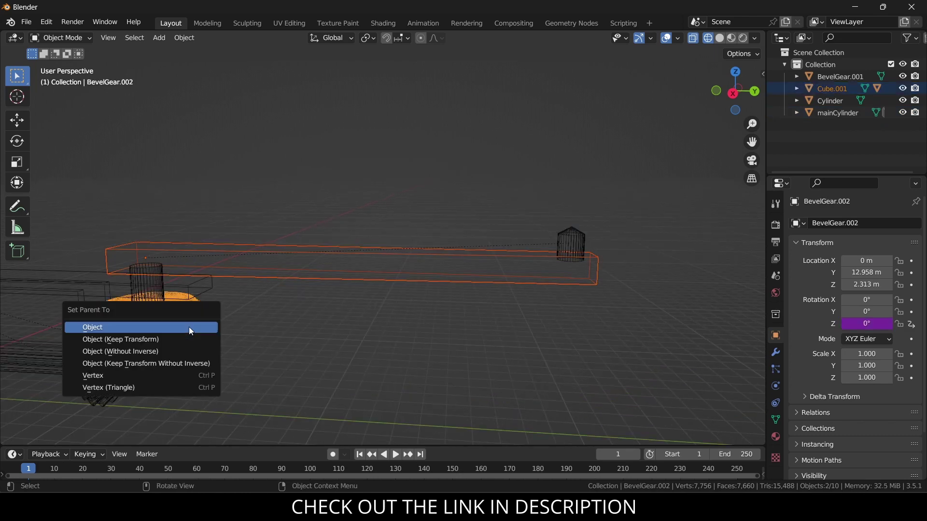
left_click(189, 327)
left_click(280, 322)
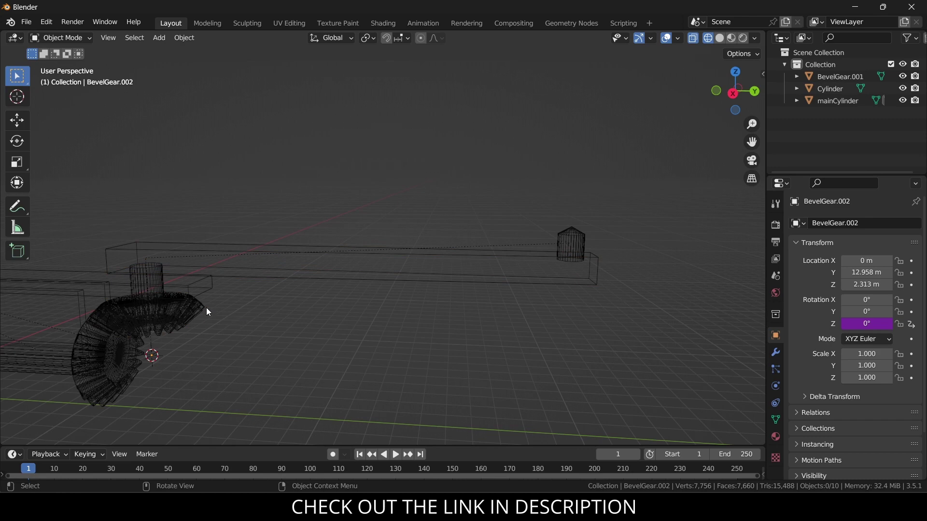
scroll(292, 342, "down", 5)
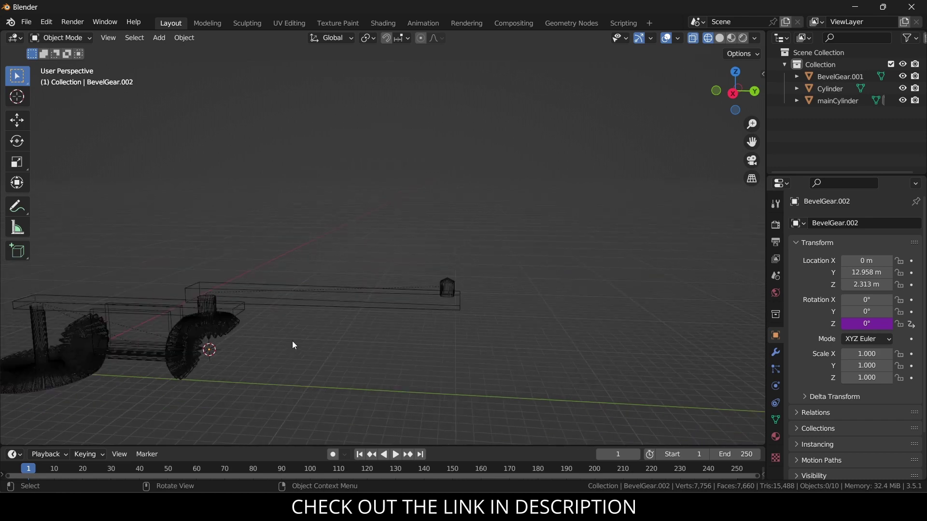
Switch the viewport to Solid shading with X-ray off.
left_click(715, 42)
left_click(693, 39)
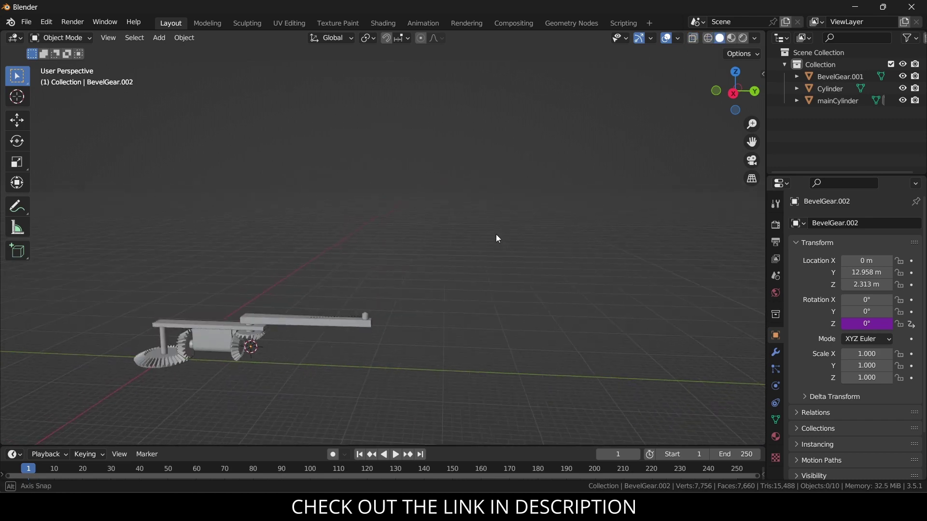
middle_click_drag(496, 234, 331, 322)
scroll(289, 299, "up", 3)
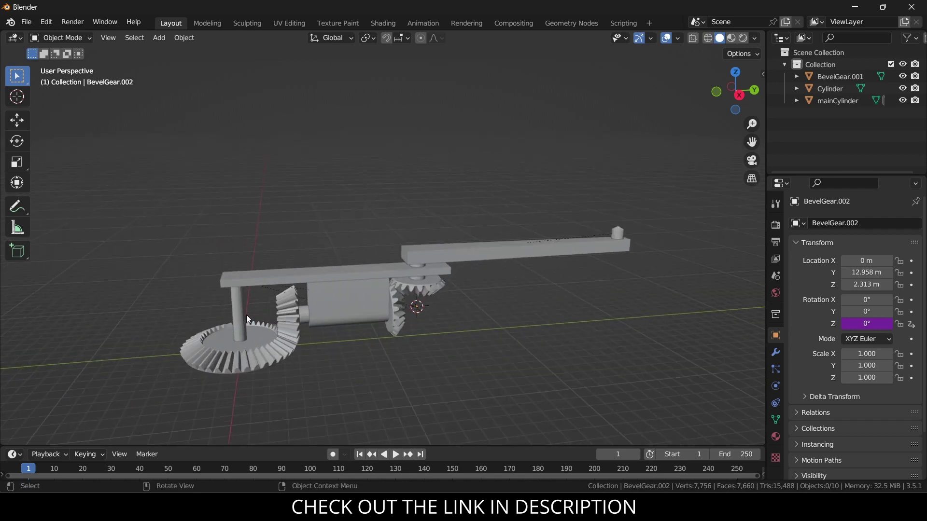
Test the mechanism by rotating mainCylinder about Z, and reset its Z rotation to 0°.
right_click(239, 297)
left_click(230, 267)
left_click(241, 302)
mouse_move(867, 324)
left_mouse_down()
mouse_move(890, 324)
mouse_move(863, 324)
left_mouse_up()
left_click(863, 324)
type("0")
key("Return")
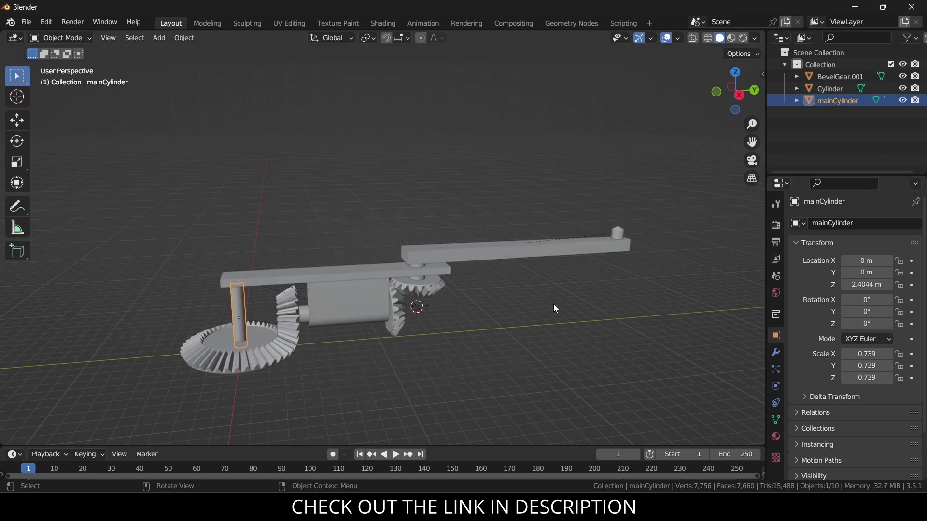
Parent the output shaft cylinder to the output bevel gear beneath it as Object.
left_click(389, 275)
scroll(425, 272, "up", 4)
left_click(435, 283)
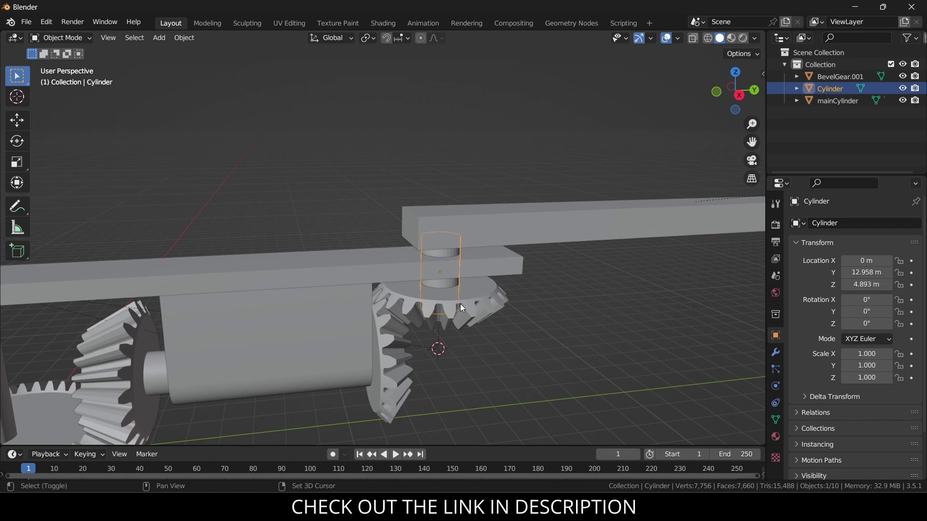
left_click(475, 311, "shift")
key("ctrl+p")
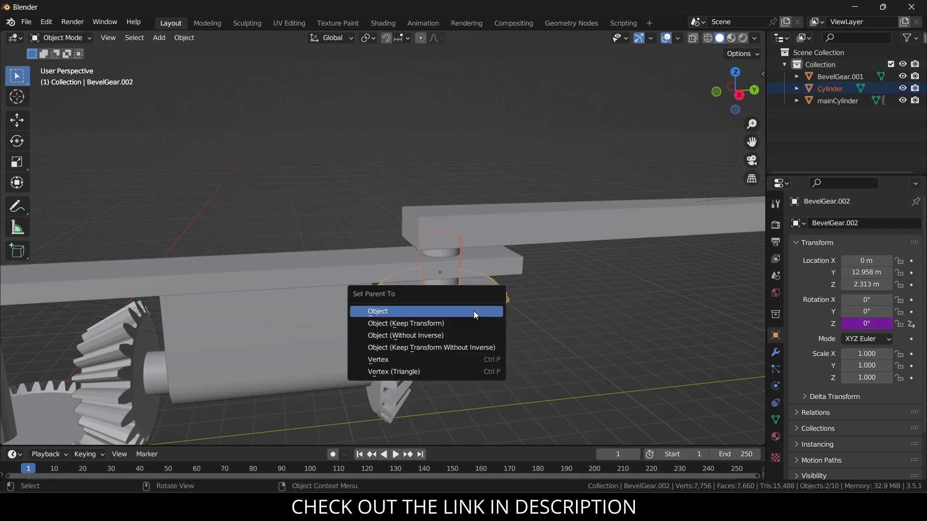
left_click(474, 311)
Rotate mainCylinder about Z to -229° to test the linked shaft, gears and arm.
scroll(474, 314, "down", 3)
scroll(474, 314, "down", 2)
middle_click_drag(275, 345, 323, 344, "shift")
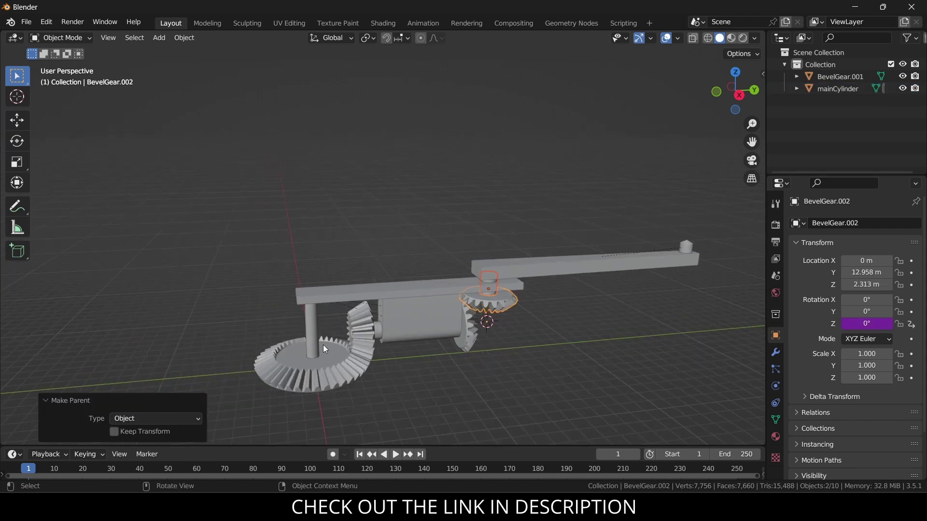
left_click(314, 340)
left_click_drag(861, 323, 830, 323)
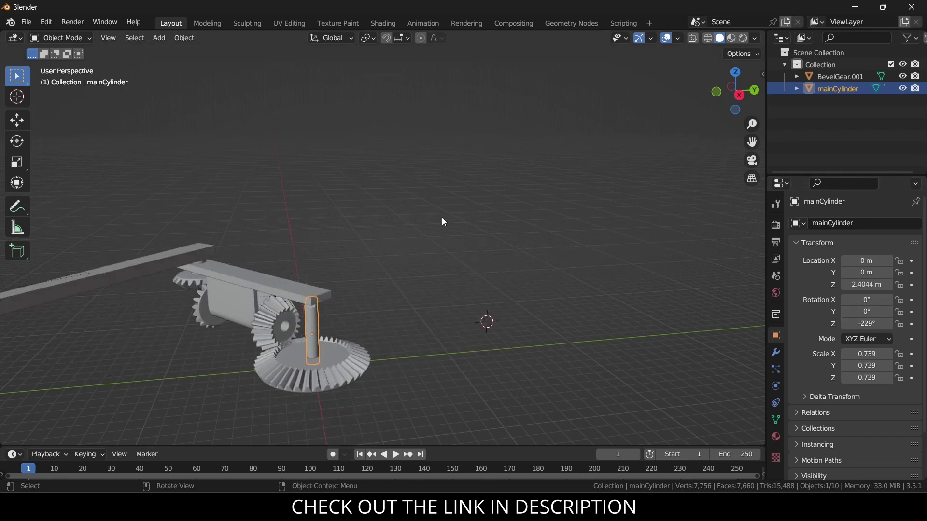
Turn mainCylinder further about Z to -295° while checking the arm's motion from above.
scroll(441, 221, "up", 4)
scroll(442, 223, "down", 4)
middle_click_drag(441, 225, 412, 296)
scroll(144, 283, "up", 3)
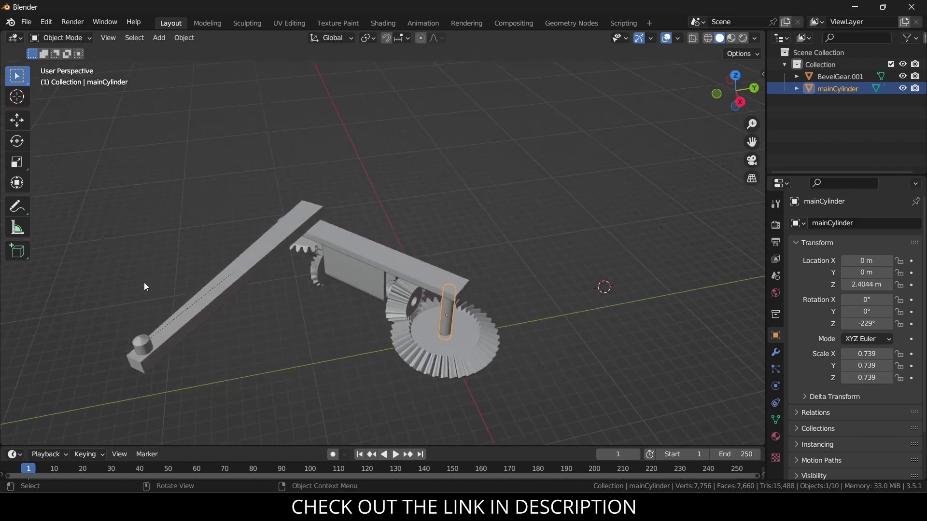
scroll(231, 289, "down", 3)
middle_click_drag(231, 289, 279, 276)
scroll(217, 308, "up", 2)
scroll(216, 312, "down", 2)
scroll(279, 276, "up", 2)
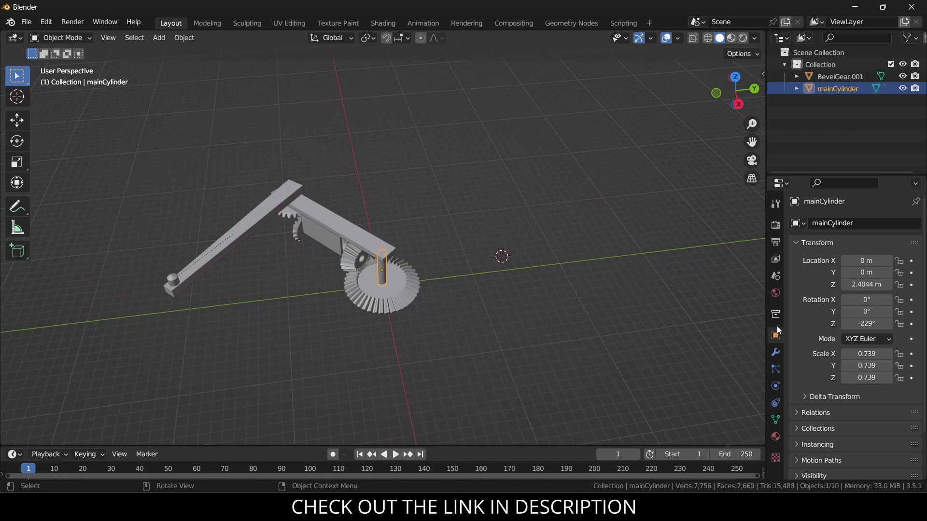
mouse_move(859, 324)
left_mouse_down()
mouse_move(922, 323)
mouse_move(830, 324)
mouse_move(922, 323)
mouse_move(866, 323)
left_mouse_up()
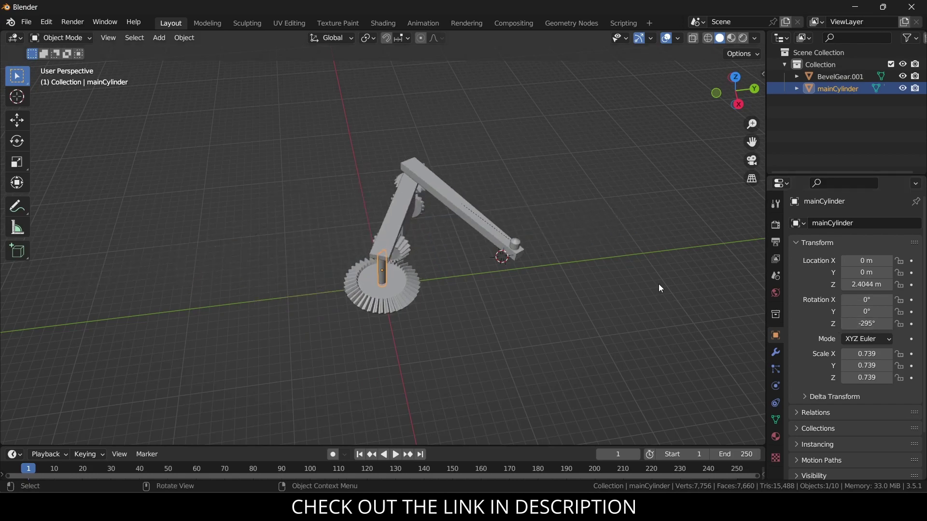
Shade the pointed cylinder smooth with Auto Smooth at 30°.
scroll(519, 232, "up", 6)
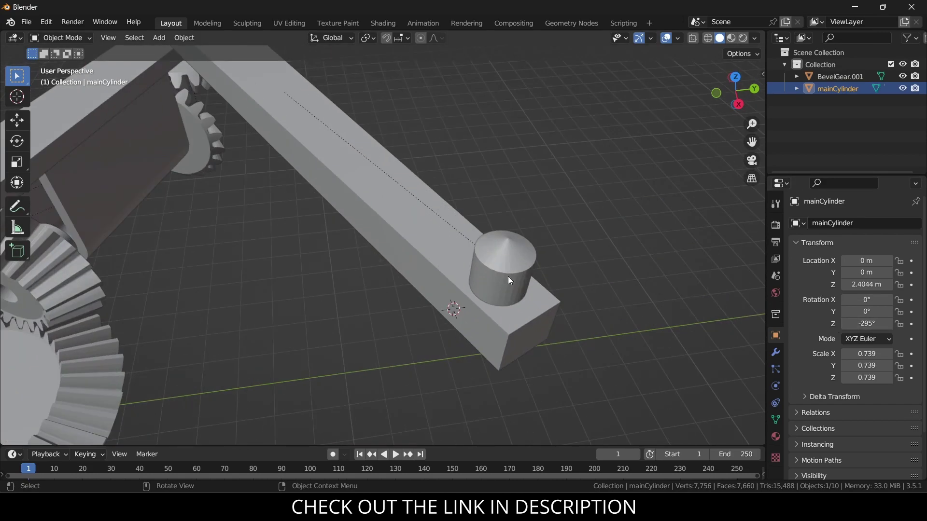
scroll(507, 276, "up", 5)
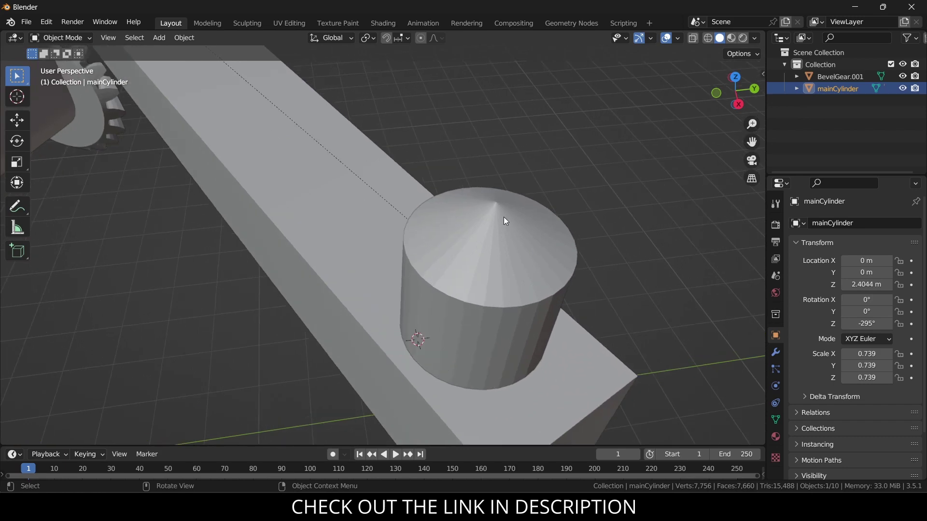
left_click(504, 214)
right_click(505, 214)
left_click(505, 214)
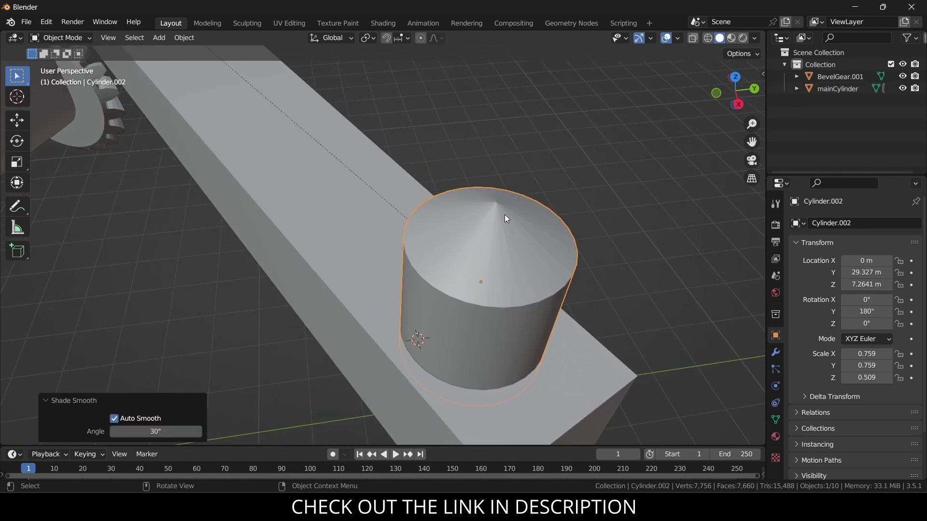
Snap the 3D cursor to the cone's tip vertex in Edit Mode, and return to Object Mode.
key("Tab")
scroll(479, 191, "up", 2)
left_click(533, 227, "ctrl+alt")
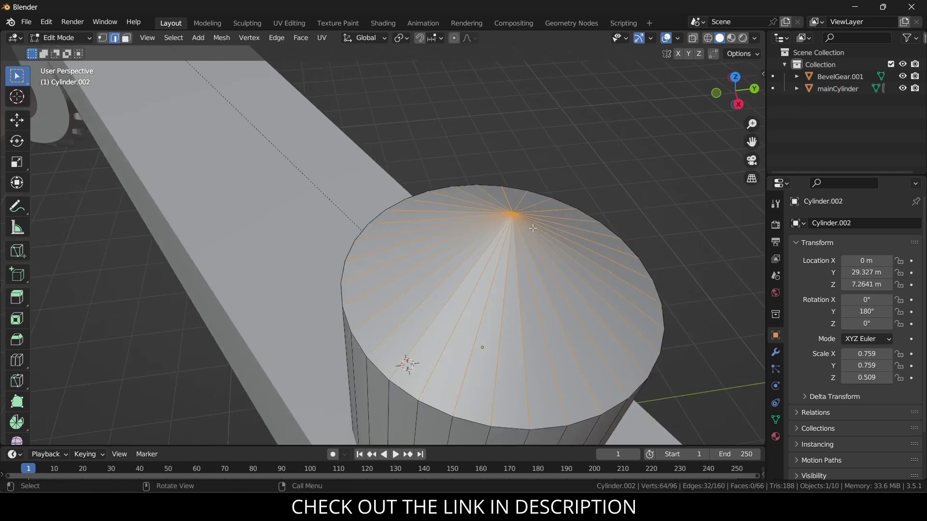
key("shift+s")
left_click(539, 305)
middle_click_drag(533, 246, 526, 221)
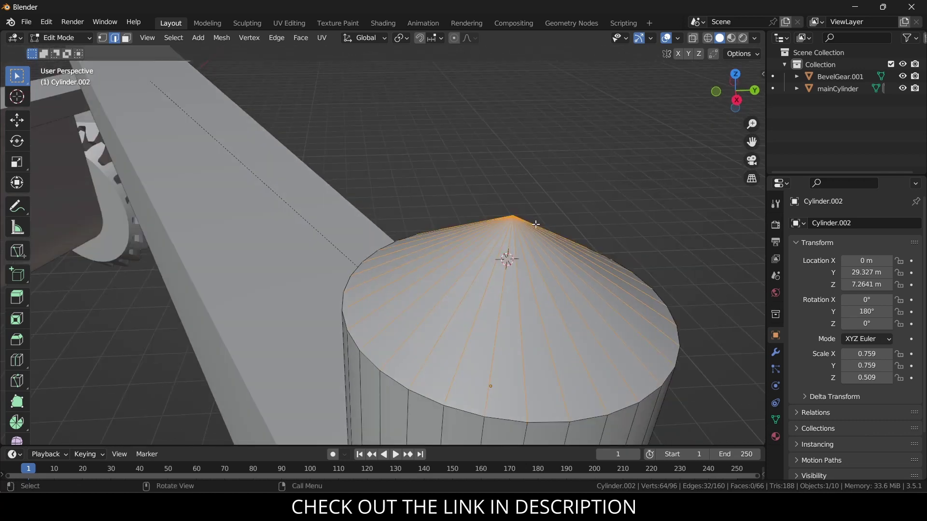
key("1")
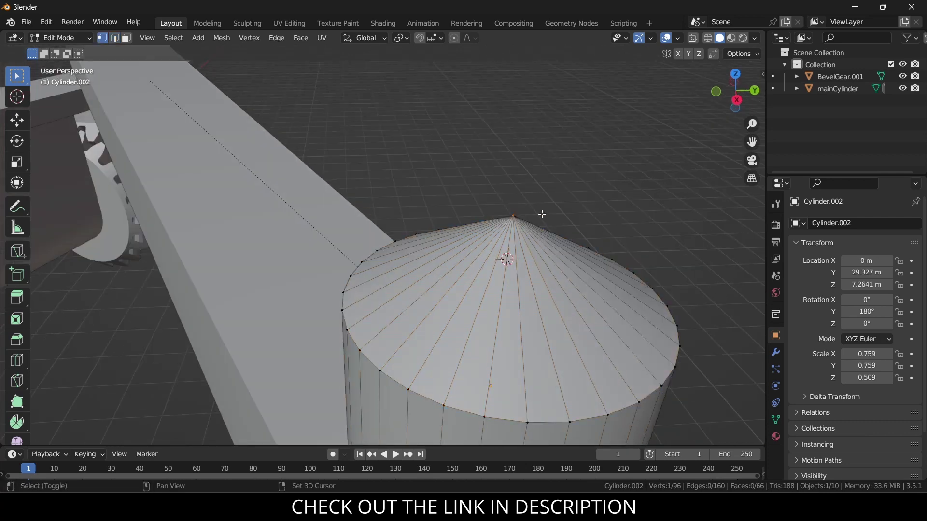
left_click(542, 218)
key("shift+s")
left_click(536, 289)
key("Tab")
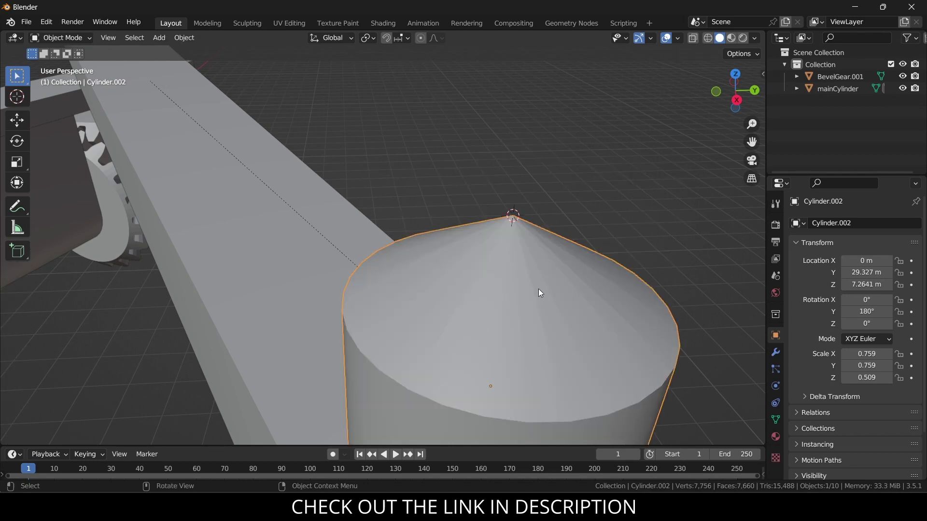
Add a Plain Axes empty at the 3D cursor on the cone's tip.
left_click(160, 39)
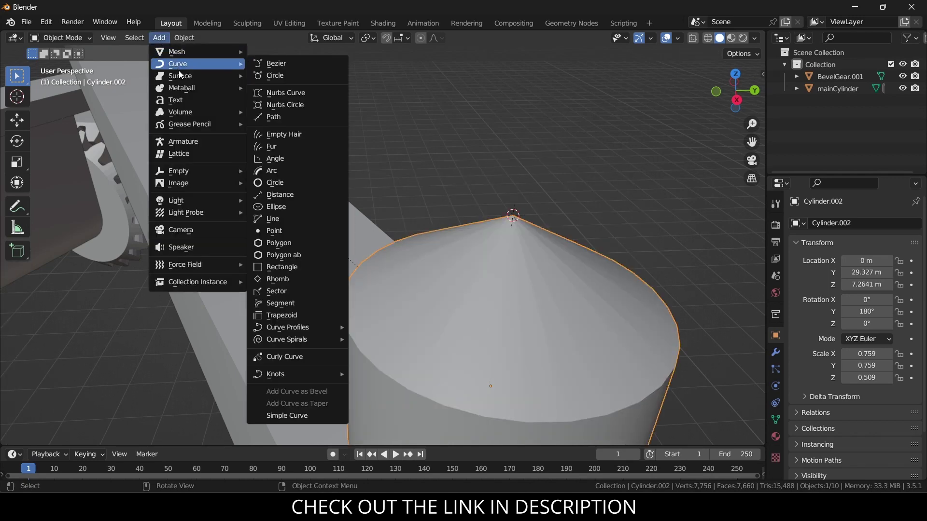
mouse_move(212, 174)
left_click(289, 171)
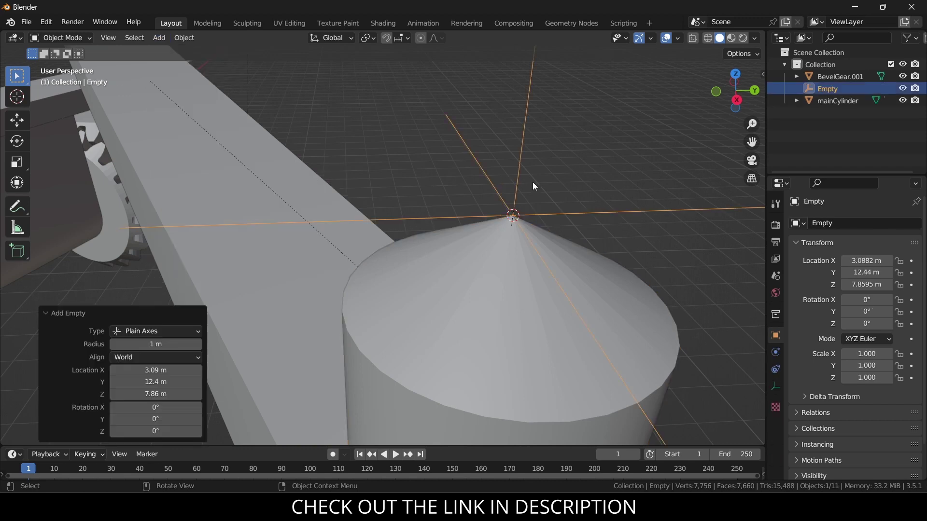
Parent the empty to the pointed cylinder as Object, and clear the selection.
left_click(595, 281, "shift")
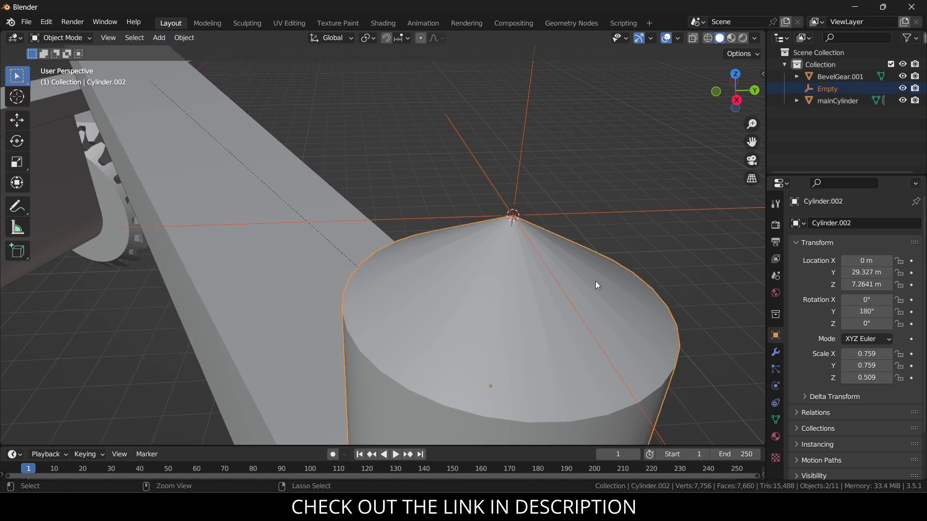
key("ctrl+p")
left_click(593, 281)
left_click(656, 215)
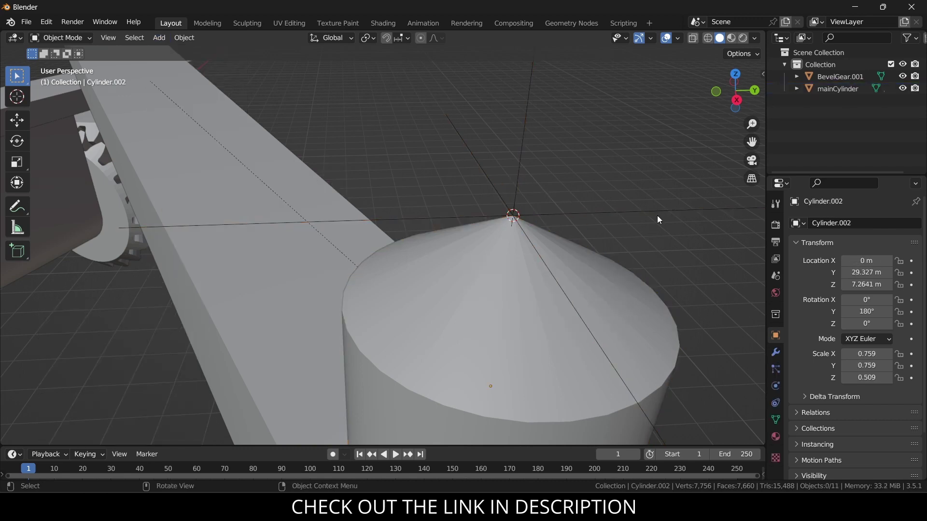
Calculate a motion path for the empty with display type In Range over the Scene Frame Range.
left_click(660, 210)
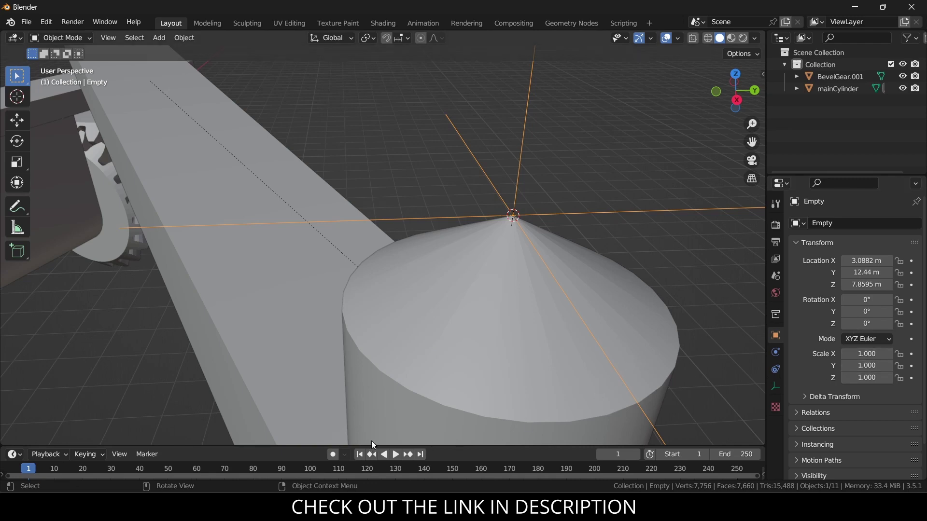
scroll(418, 348, "down", 8)
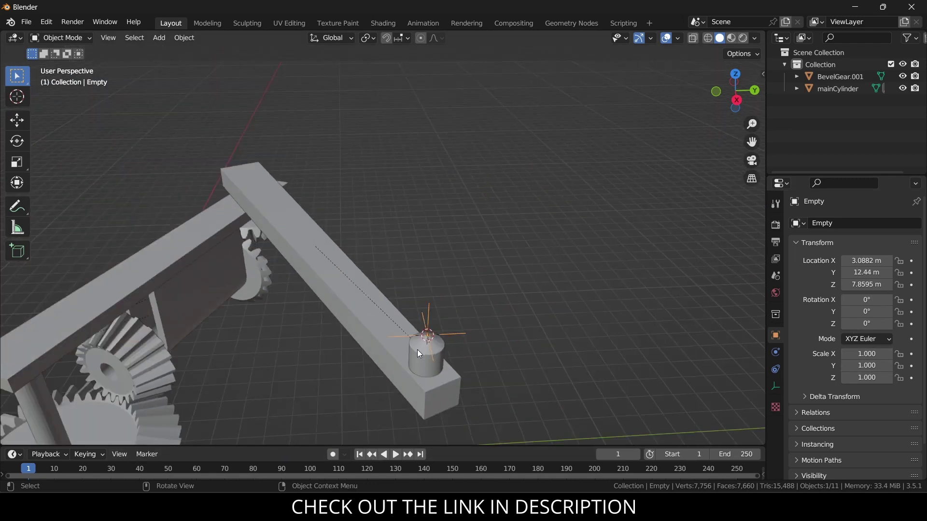
middle_click_drag(266, 395, 310, 293, "shift")
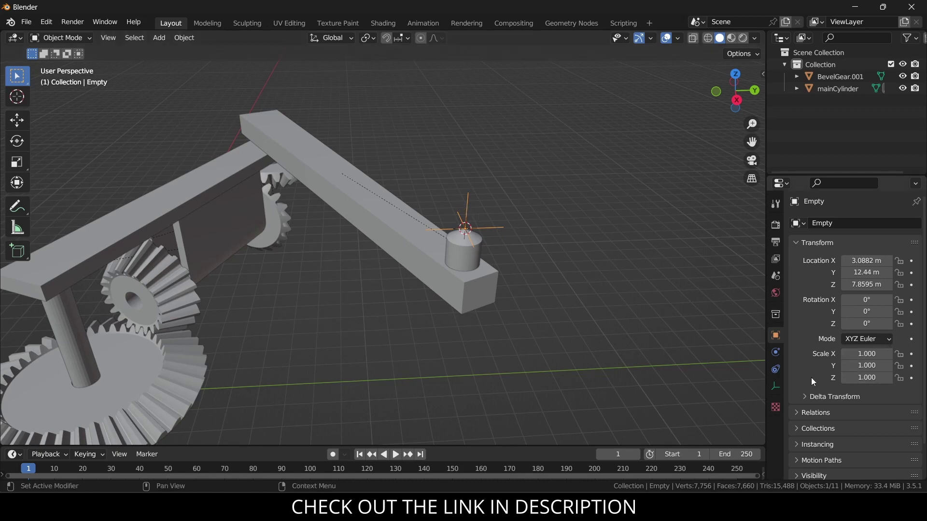
scroll(868, 411, "down", 3)
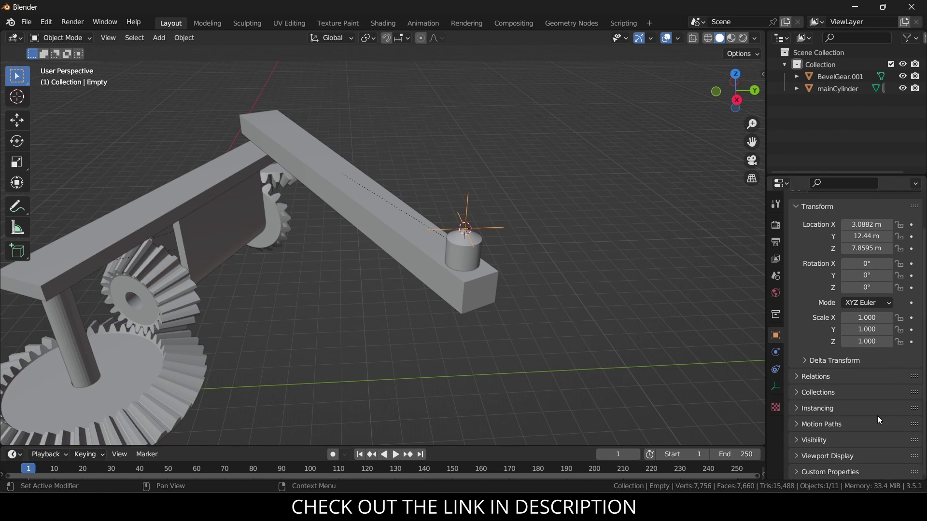
left_click(878, 417)
scroll(885, 415, "down", 1)
scroll(885, 415, "down", 2)
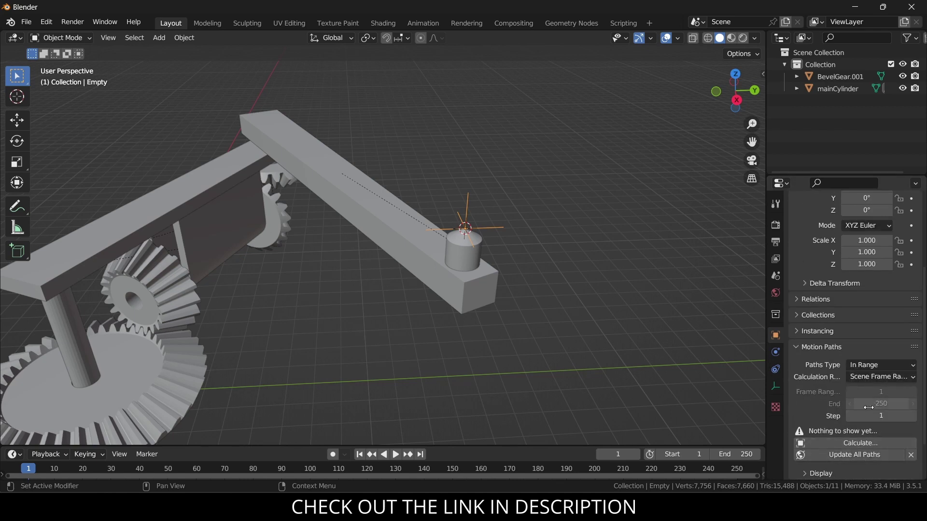
left_click(859, 444)
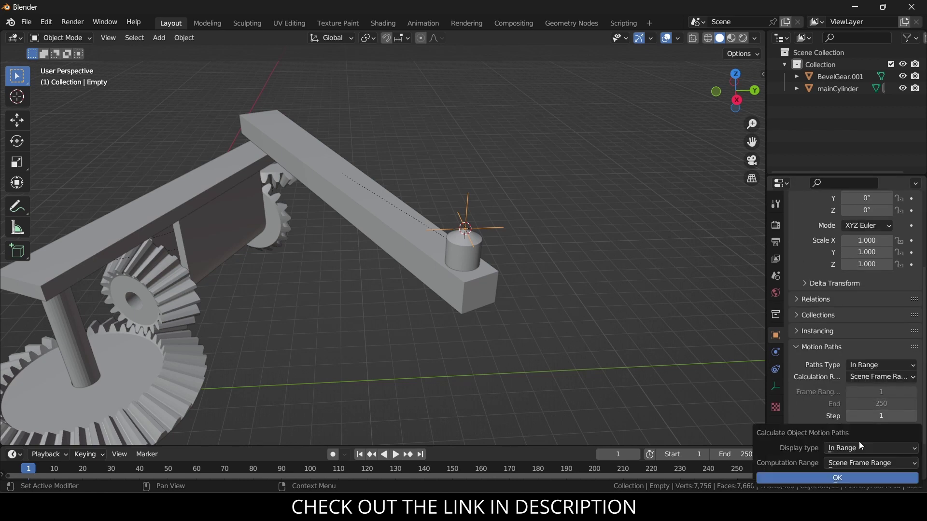
left_click(847, 480)
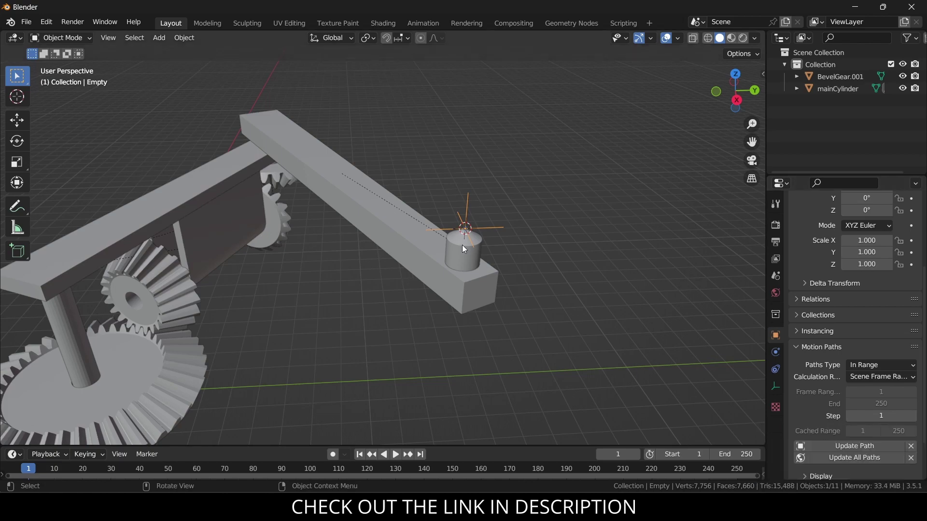
Play the animation briefly to check the mechanism for movement, and return to frame 1.
middle_click_drag(462, 245, 349, 225)
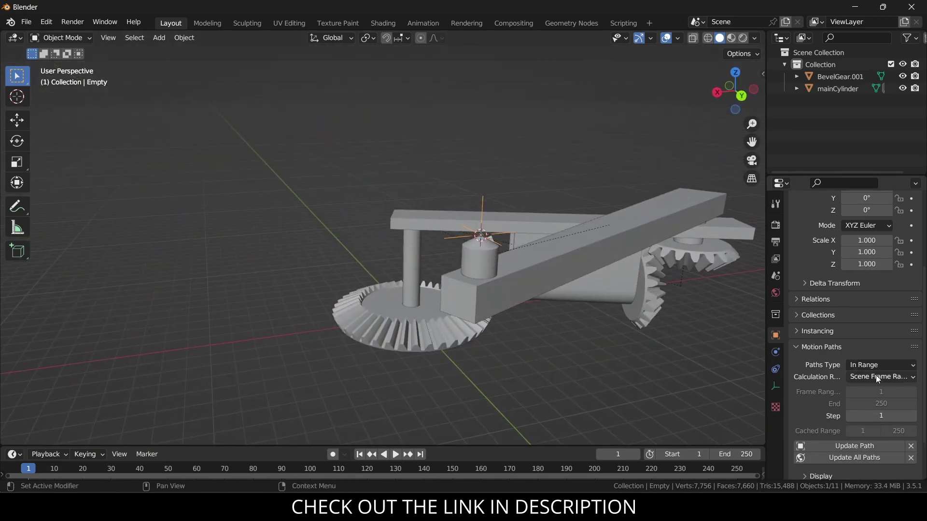
left_click(396, 454)
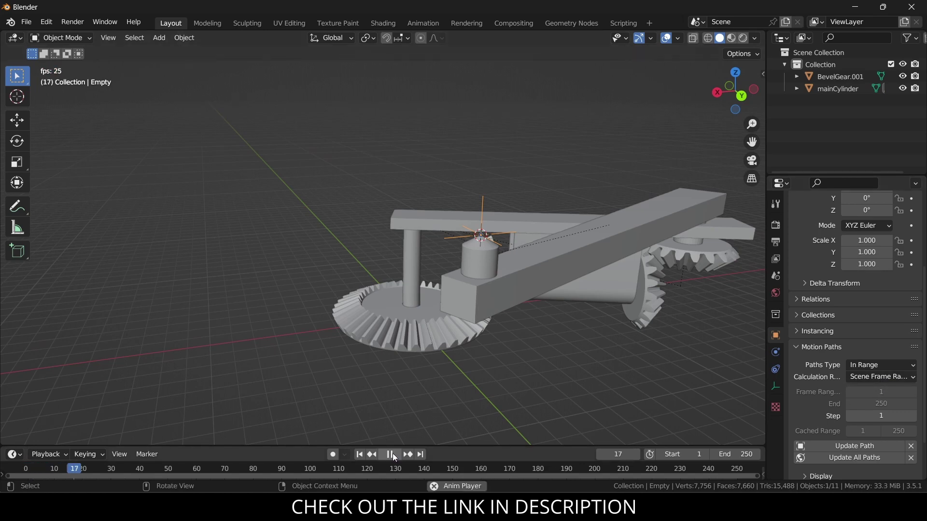
left_click(384, 456)
left_click(365, 453)
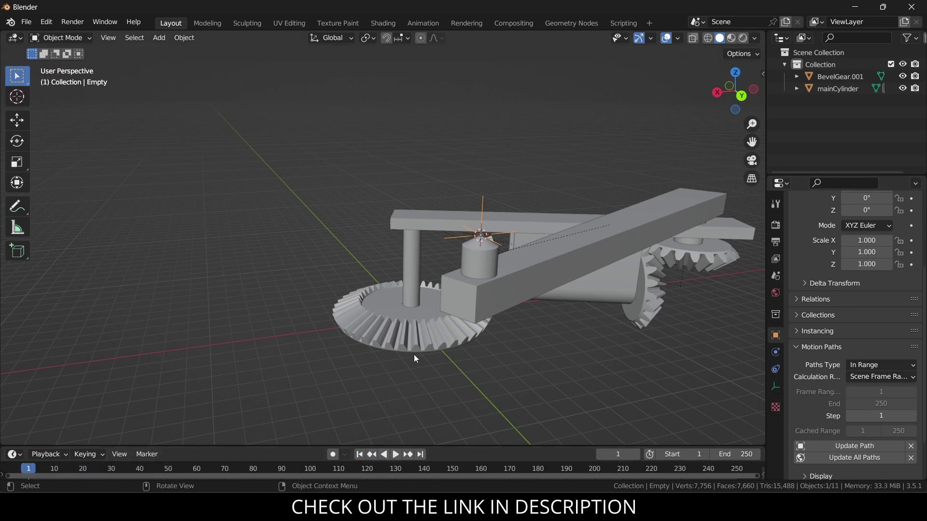
Set mainCylinder's Z rotation to 0° and keyframe it at frame 1.
left_click(407, 265)
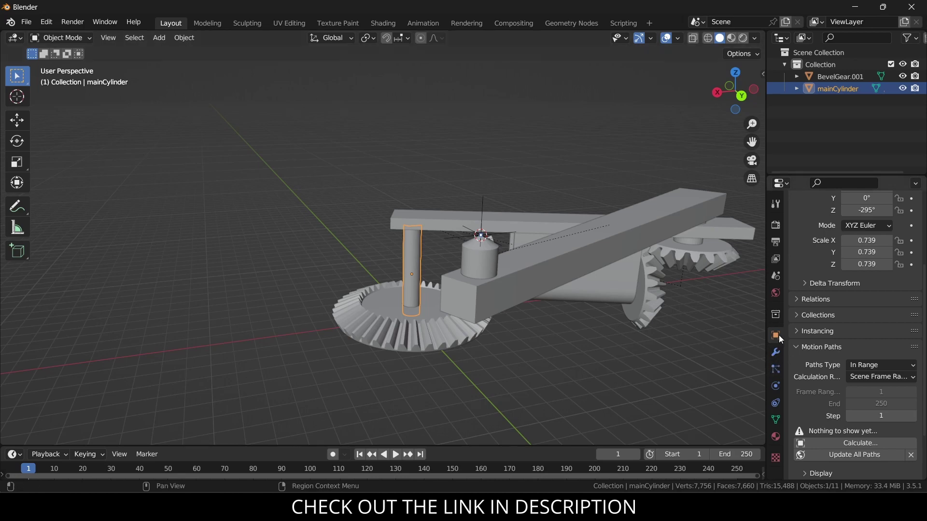
scroll(859, 297, "up", 5)
left_click(867, 308)
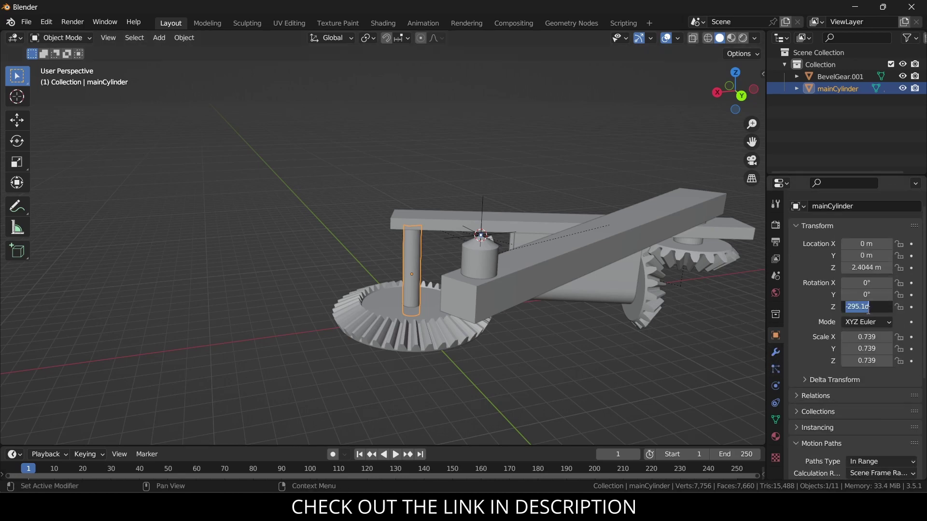
type("0")
key("Return")
left_click(868, 308)
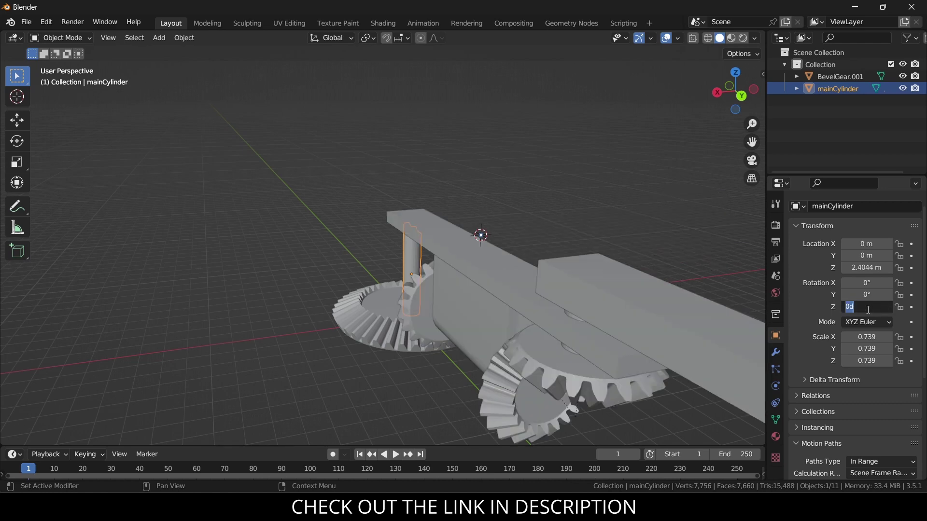
type("#")
key("Return")
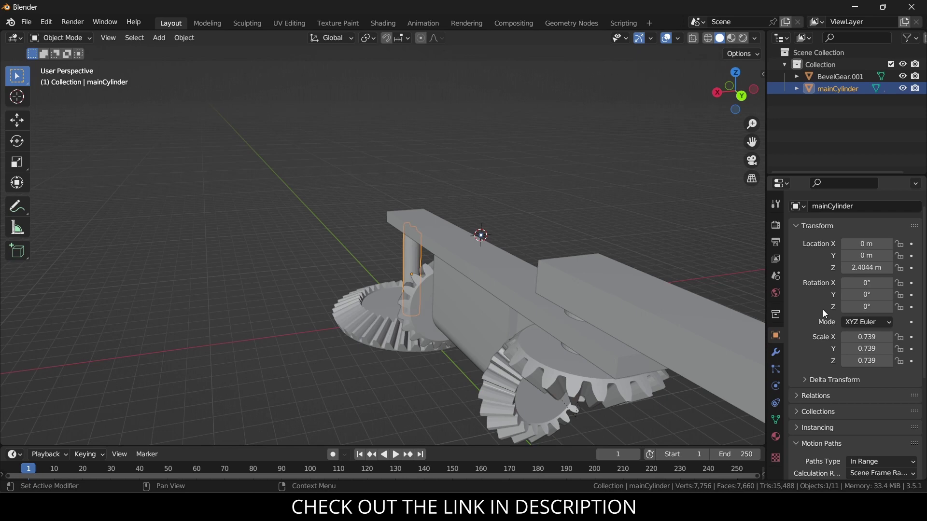
left_click(911, 307)
Set mainCylinder's Z rotation to 360° at frame 250 and keyframe it.
left_click(420, 455)
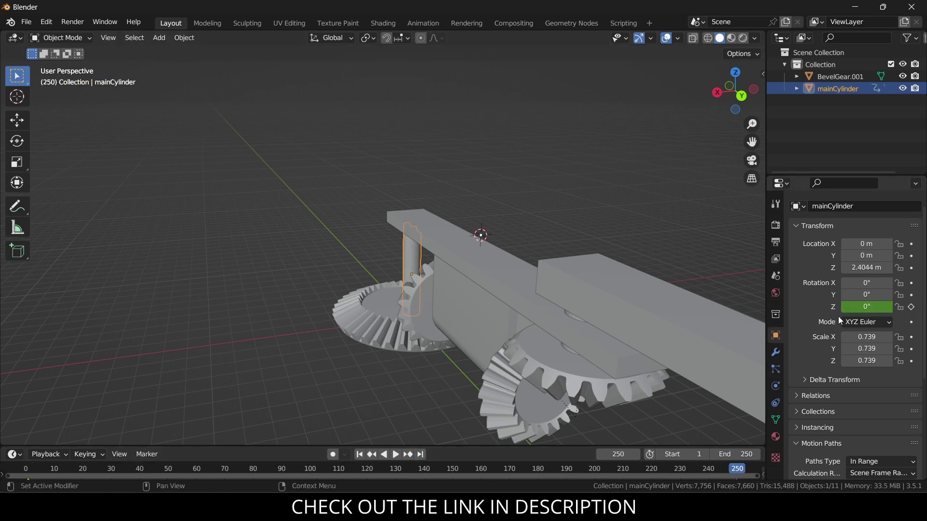
left_click(857, 307)
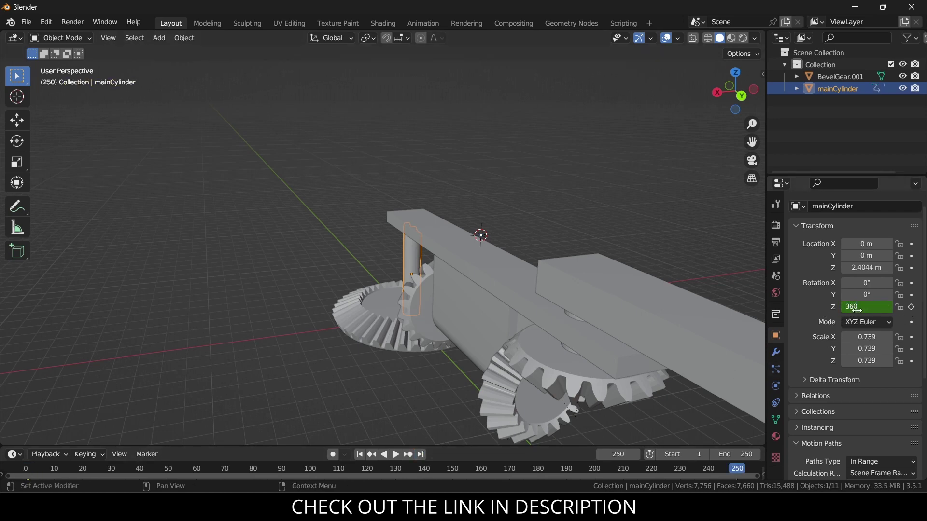
type("360")
key("Return")
left_click(913, 307)
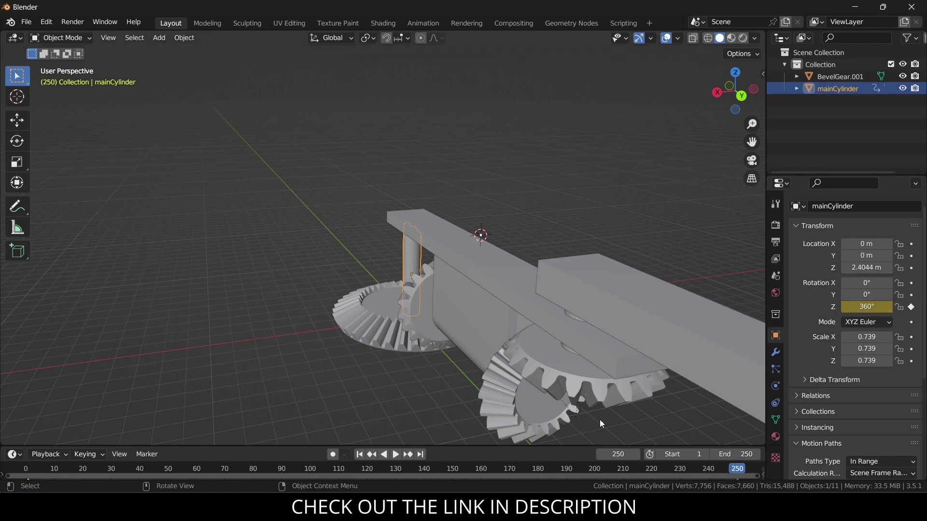
Set the interpolation of mainCylinder's rotation keyframes to Linear, enlarging the timeline area meanwhile and shrinking it again.
left_click_drag(576, 445, 480, 241)
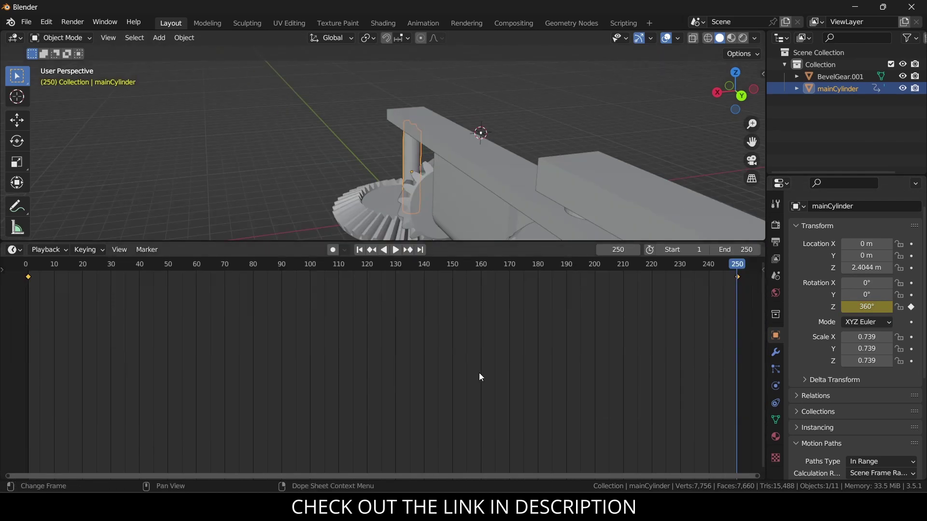
key("t")
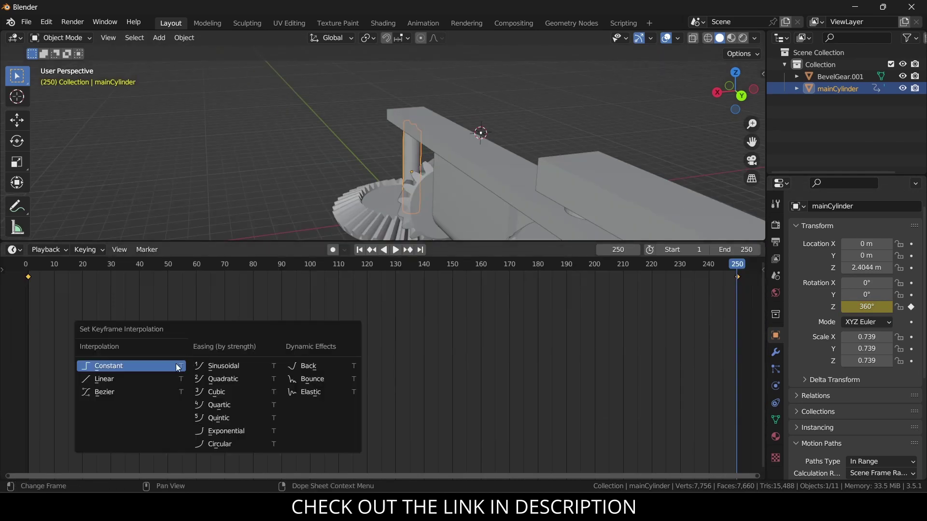
left_click(142, 381)
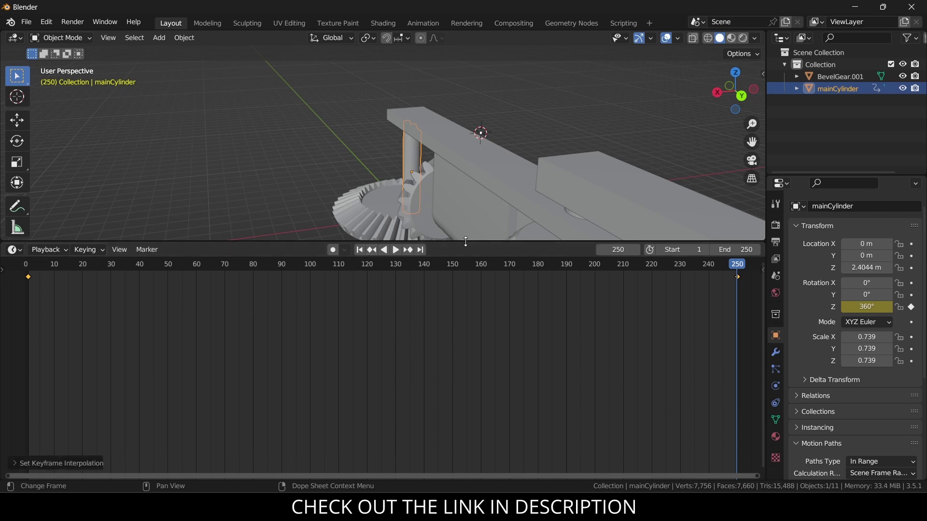
left_click_drag(465, 241, 465, 432)
Play the animation to check the gears and arms turning with mainCylinder, and stop at frame 58.
scroll(507, 292, "down", 5)
middle_click_drag(509, 292, 528, 309)
left_click(396, 441)
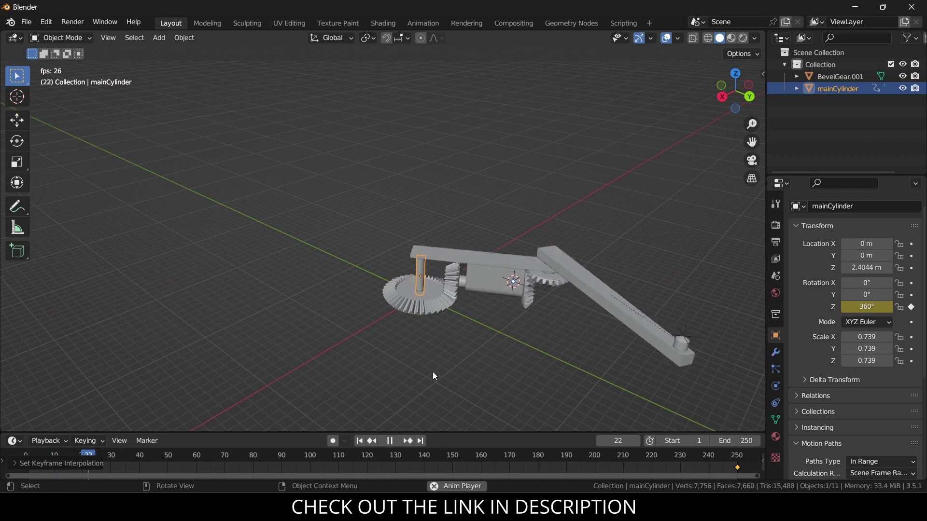
left_click(388, 441)
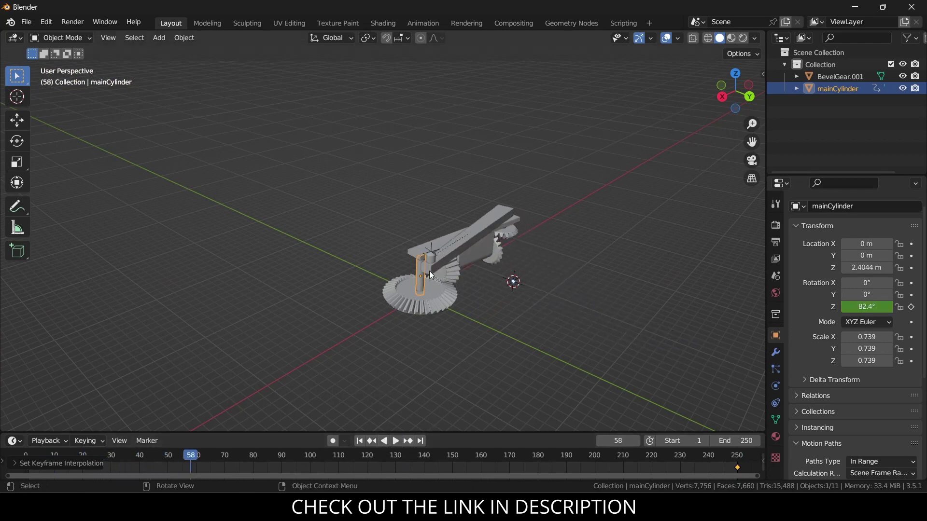
Select the empty on the arm's pointed tip and update all motion paths.
scroll(430, 268, "down", 5)
scroll(432, 259, "up", 5)
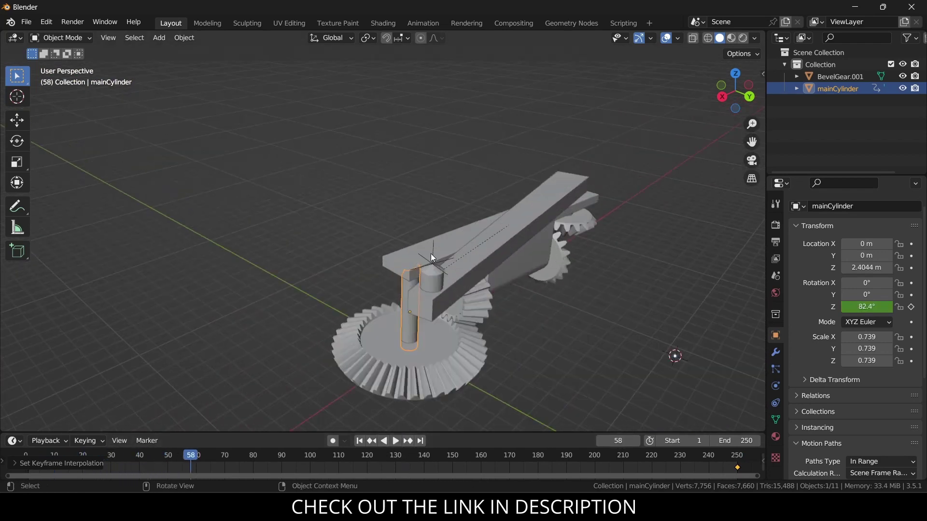
left_click(431, 256)
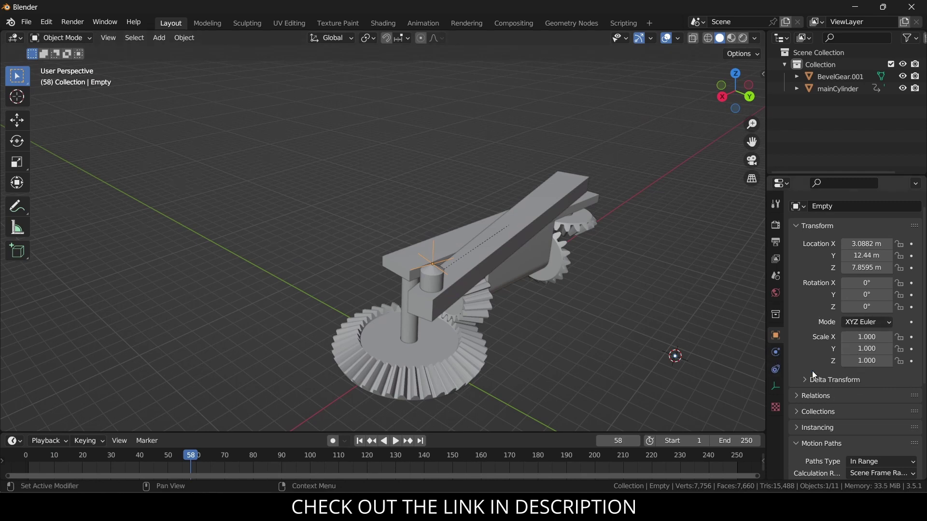
scroll(806, 381, "down", 6)
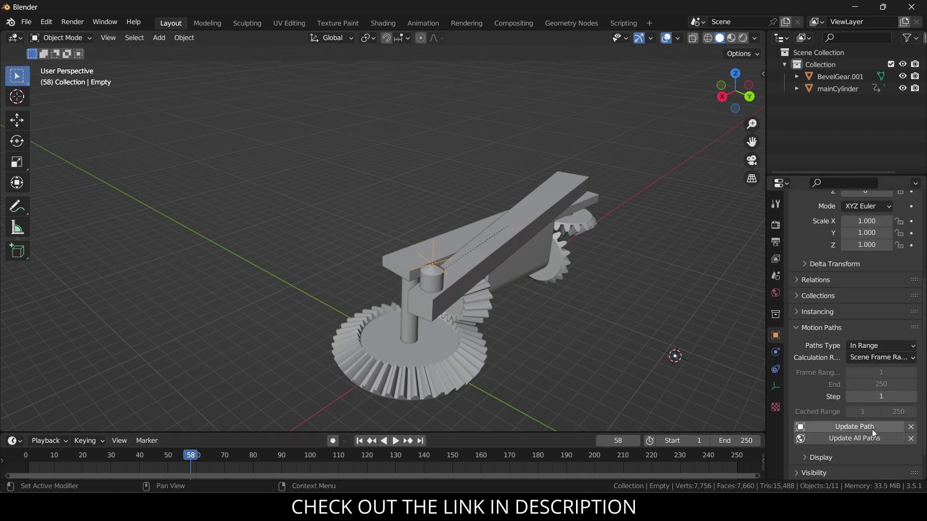
left_click(870, 439)
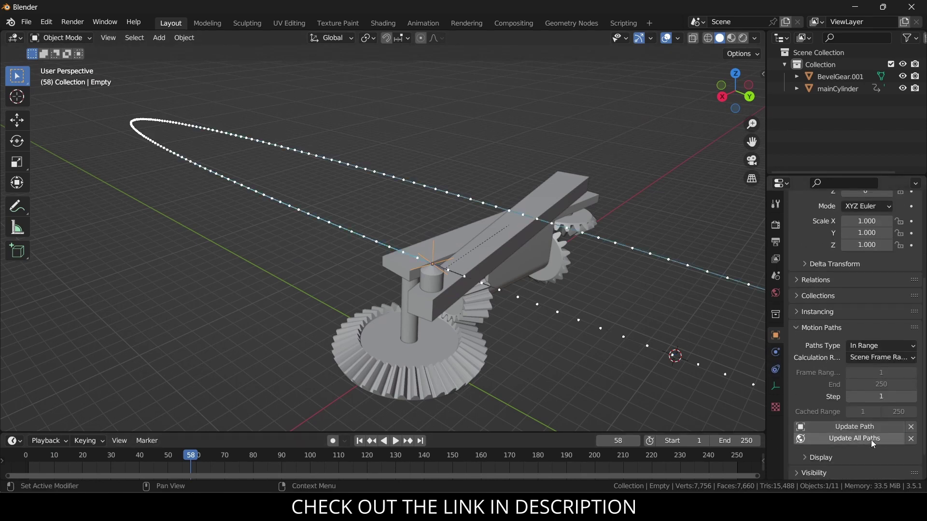
Replay the animation and examine the traced path, the meshing bevel gears and the main cylinder's joint from several angles.
mouse_move(604, 333)
middle_mouse_down()
mouse_move(514, 317)
mouse_move(490, 307)
mouse_move(460, 261)
mouse_move(432, 263)
mouse_move(454, 295)
middle_mouse_up()
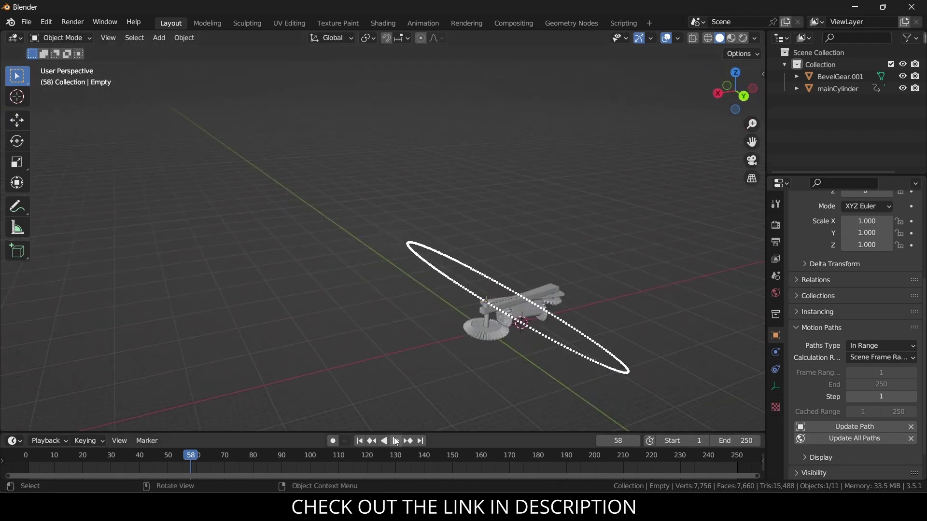
left_click(362, 443)
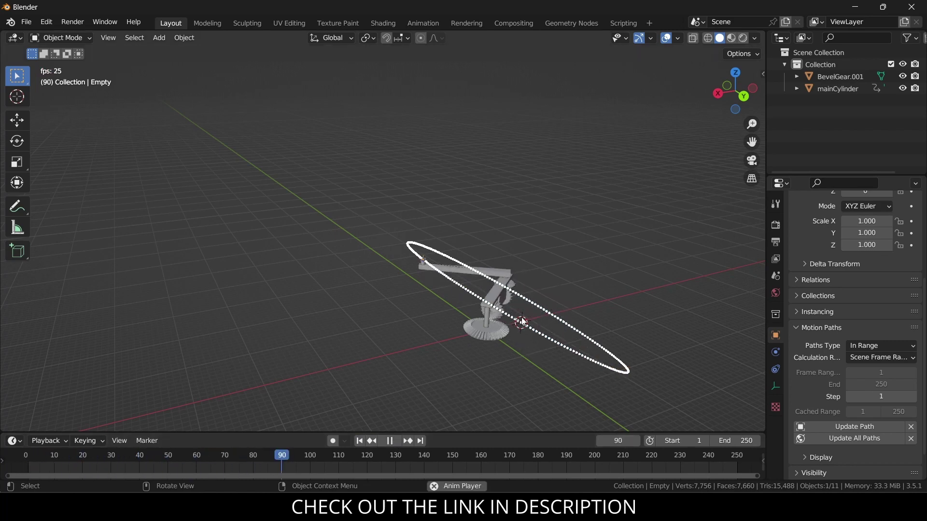
scroll(462, 295, "up", 3)
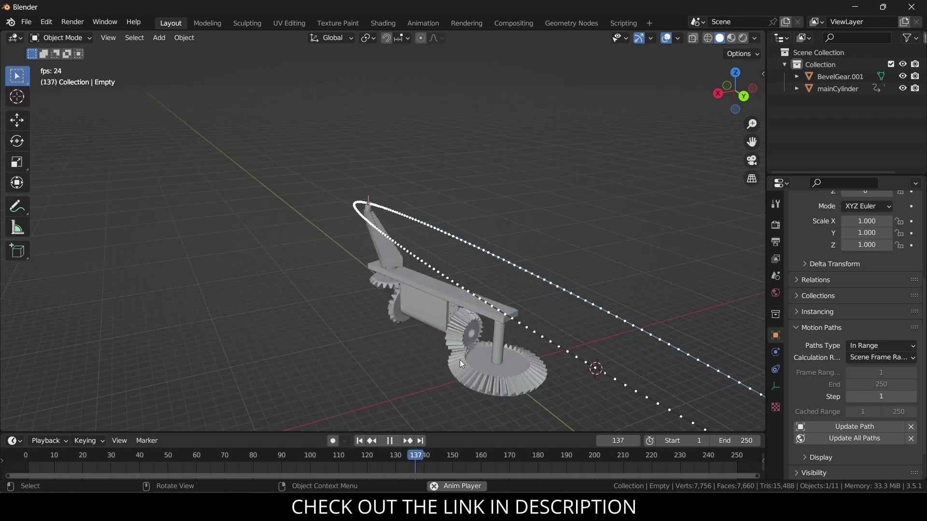
scroll(434, 291, "up", 5)
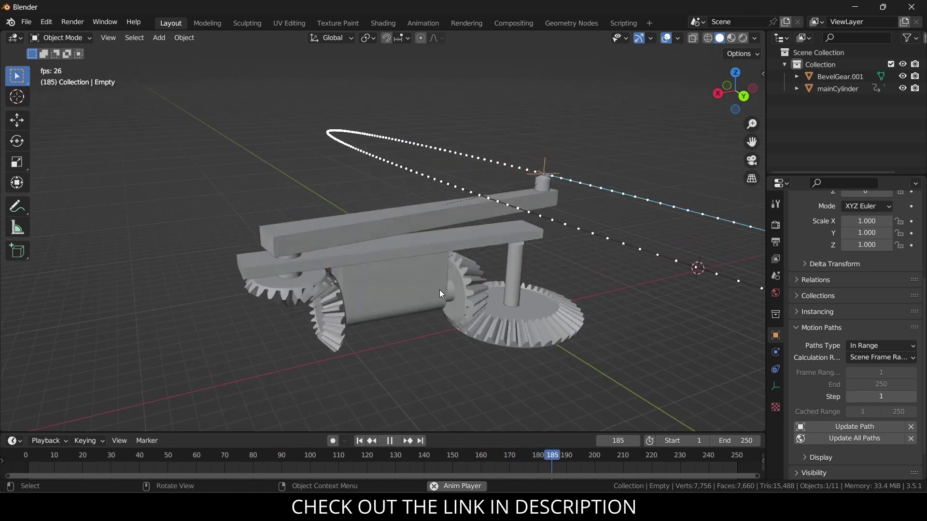
middle_click_drag(439, 290, 563, 262)
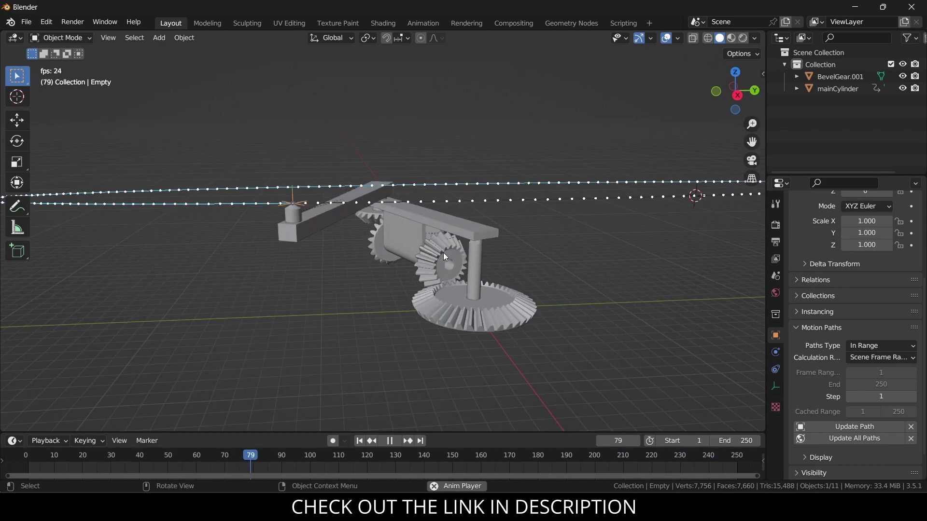
scroll(434, 253, "up", 4)
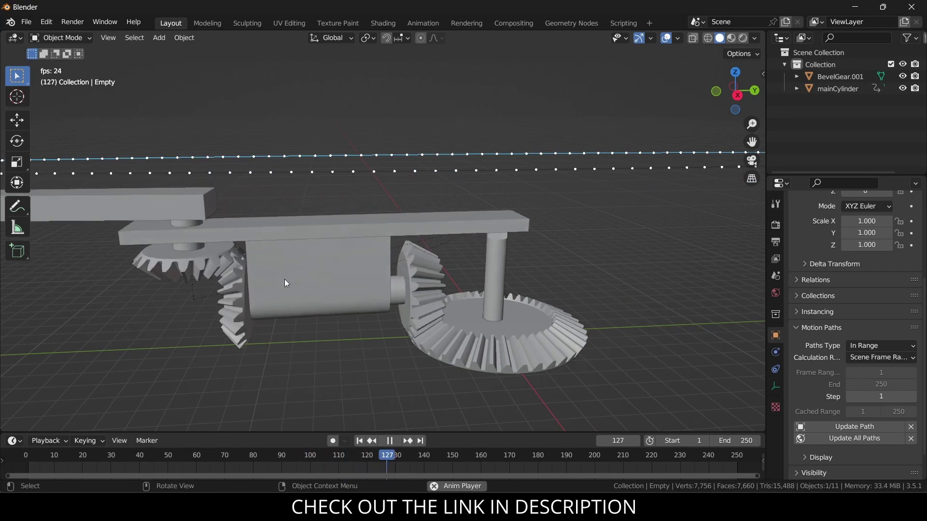
scroll(285, 279, "down", 2)
middle_click_drag(286, 286, 588, 308)
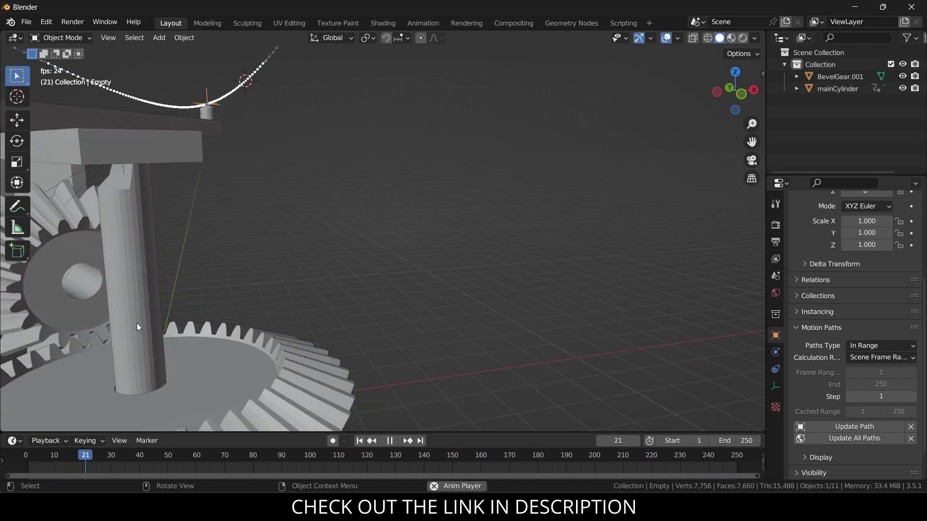
middle_click_drag(137, 323, 467, 276)
scroll(115, 247, "up", 5)
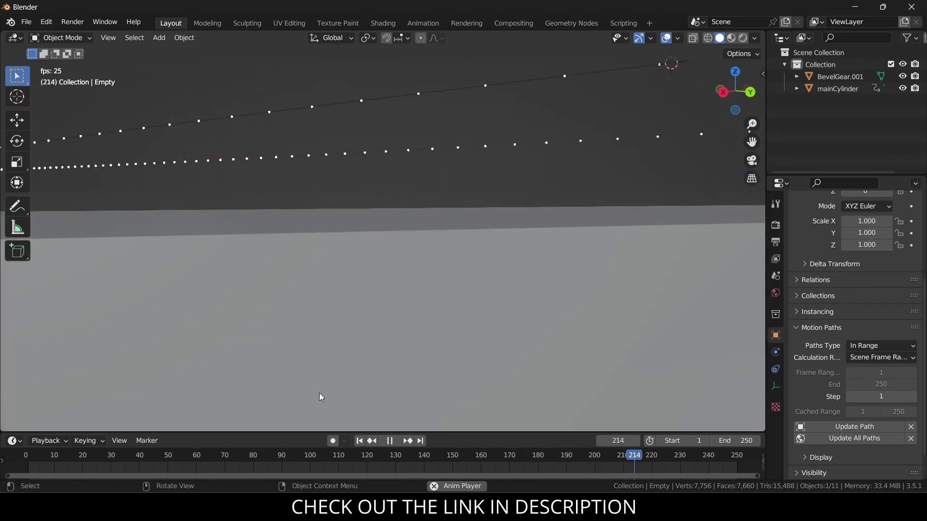
left_click(390, 440)
Raise the low part of mainCylinder's top end about 0.4 m along Z in Edit Mode to reach the bar.
middle_click_drag(148, 342, 252, 313)
scroll(89, 237, "up", 6)
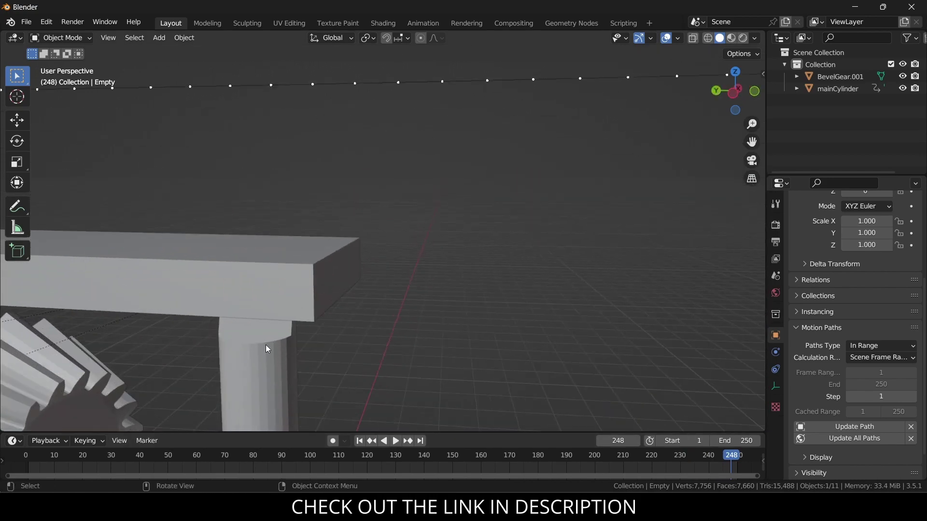
left_click(267, 345)
key("Tab")
middle_click_drag(266, 345, 227, 325)
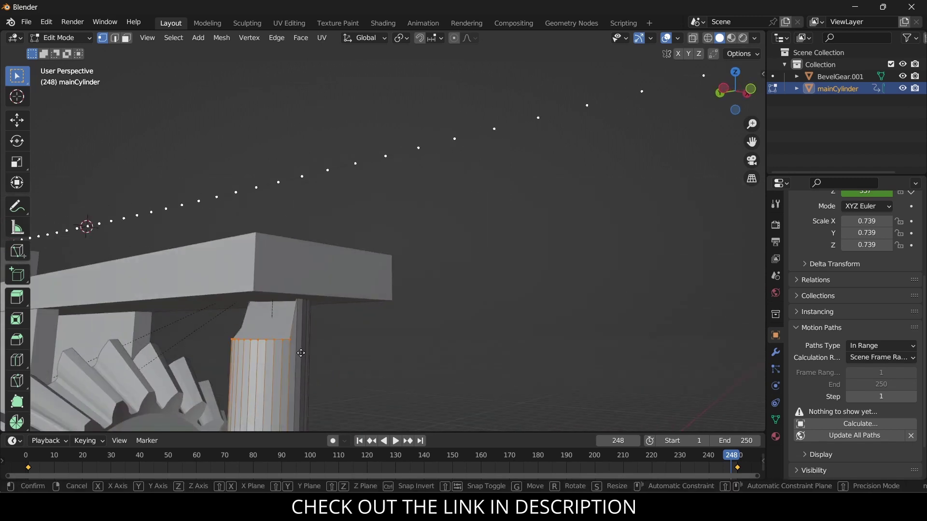
key("z")
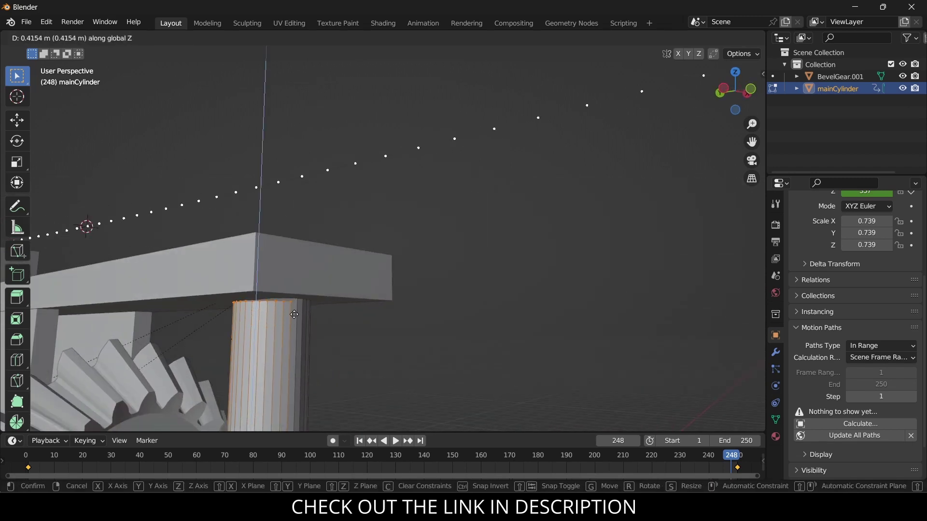
left_click(293, 310)
key("Tab")
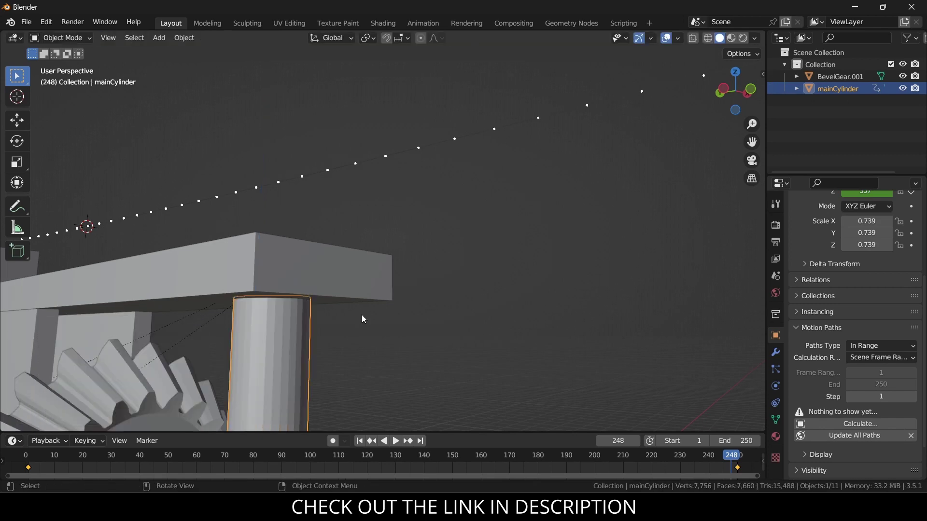
Shade mainCylinder smooth with Auto Smooth at a 30° angle.
middle_click_drag(358, 327, 361, 426)
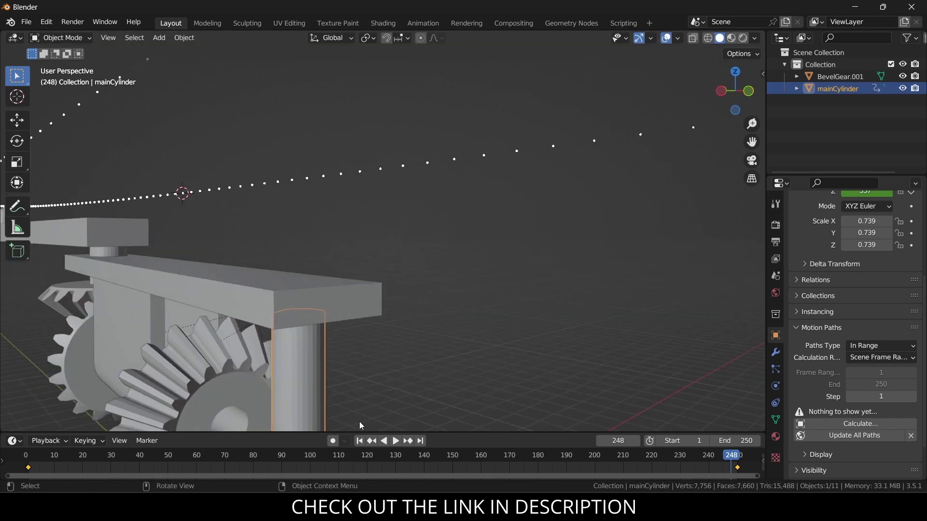
right_click(317, 373)
left_click(284, 274)
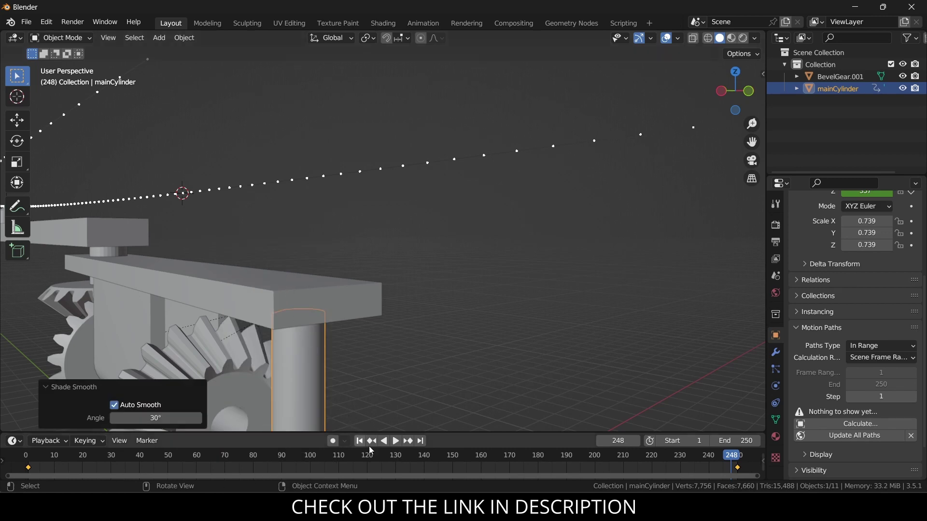
Play the animation and inspect the extended mainCylinder, the meshing bevel gears and the arm tip's full motion path from all sides.
left_click(395, 440)
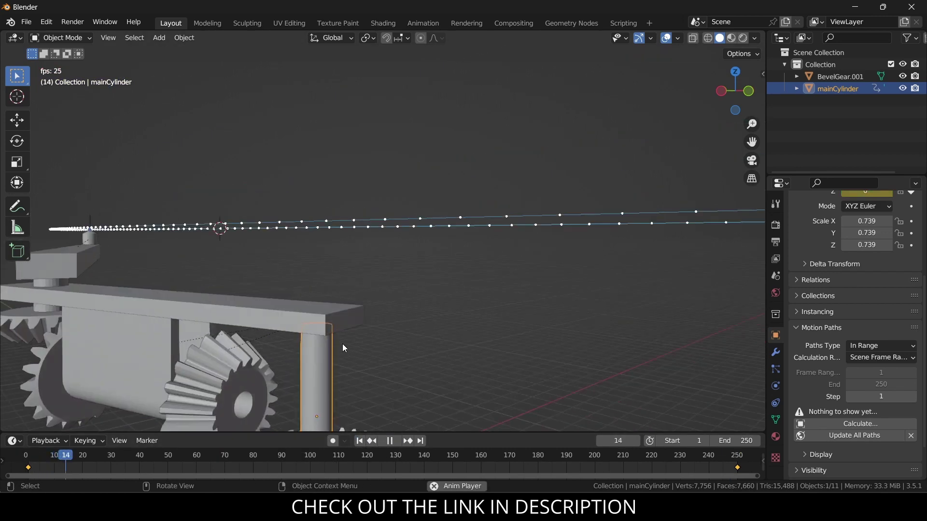
scroll(342, 342, "down", 10)
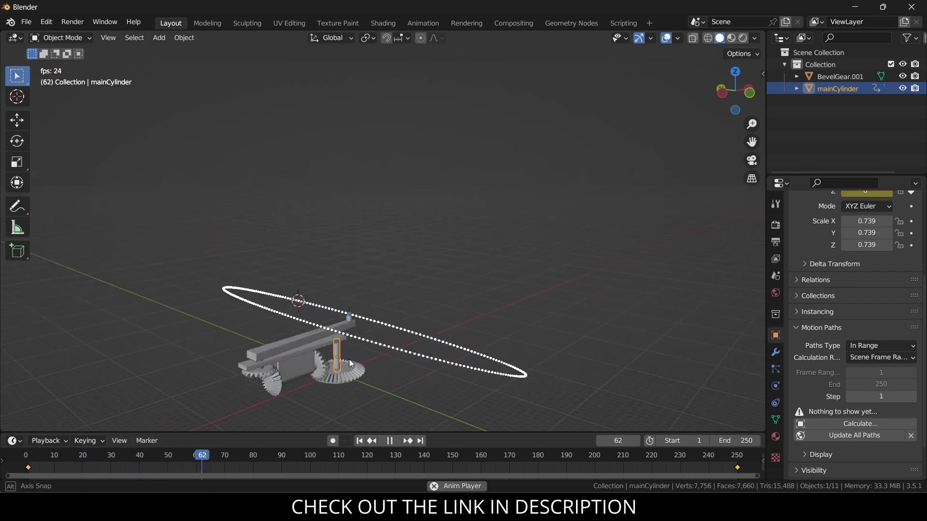
scroll(341, 297, "up", 5)
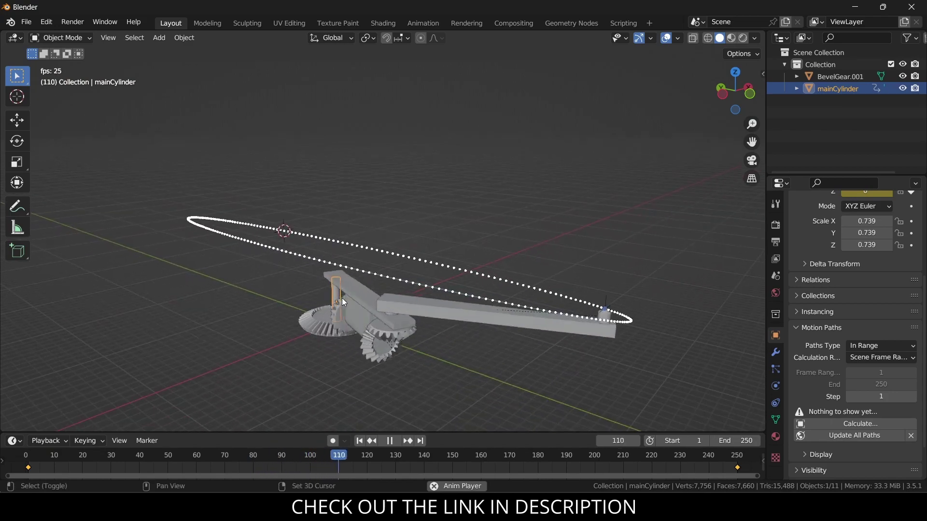
middle_click_drag(334, 306, 259, 322)
scroll(261, 325, "up", 4)
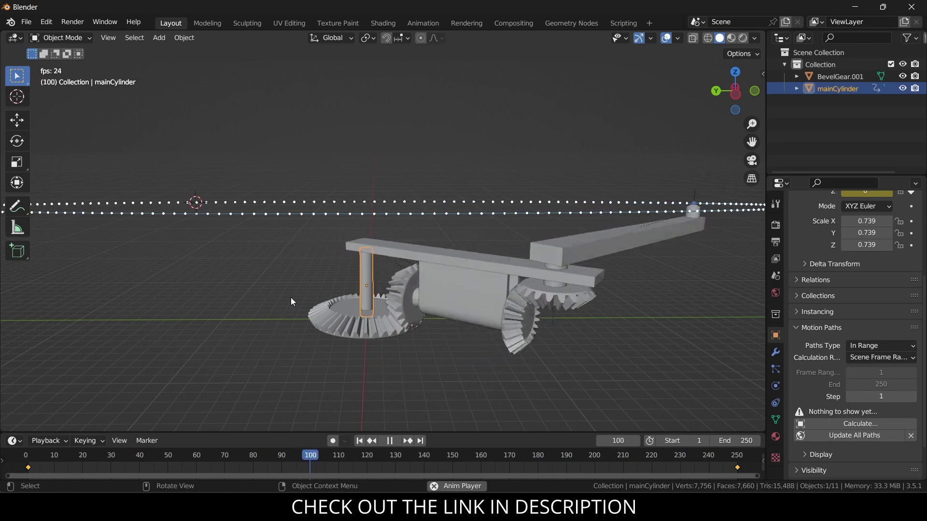
middle_click_drag(290, 297, 313, 331)
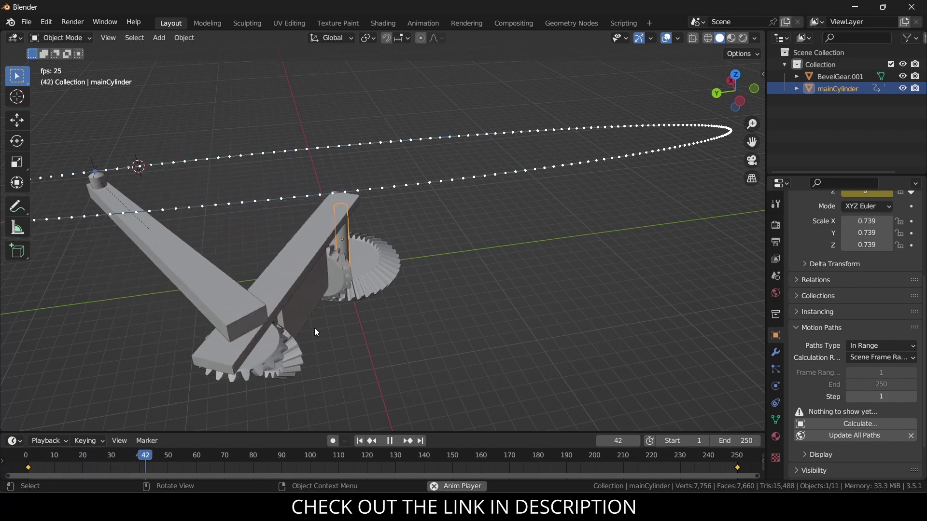
middle_click_drag(314, 328, 205, 309)
scroll(205, 309, "up", 5)
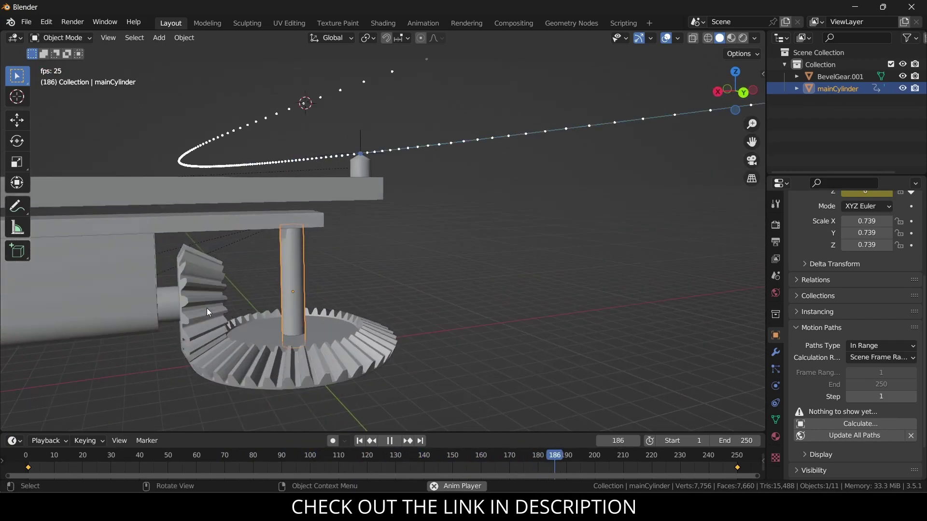
scroll(179, 354, "down", 3)
middle_click_drag(178, 354, 260, 293)
scroll(120, 301, "down", 8)
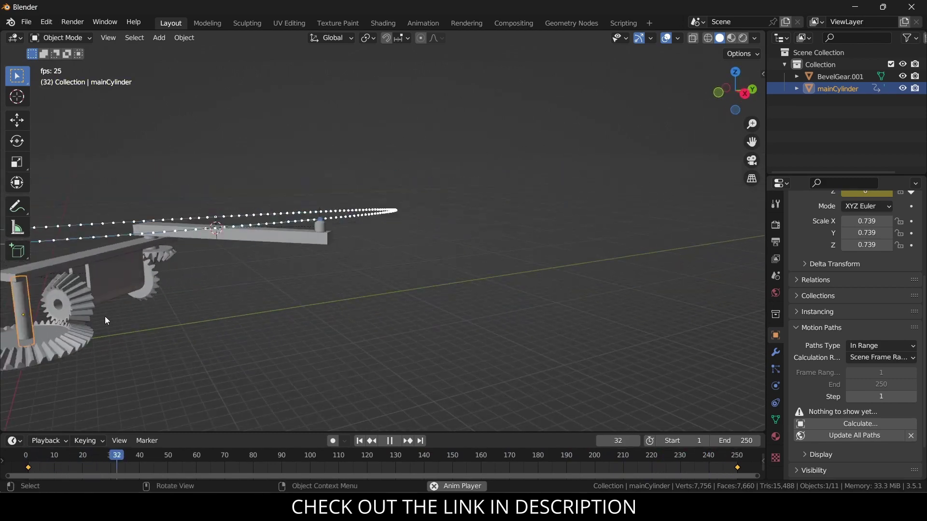
middle_click_drag(106, 315, 306, 312)
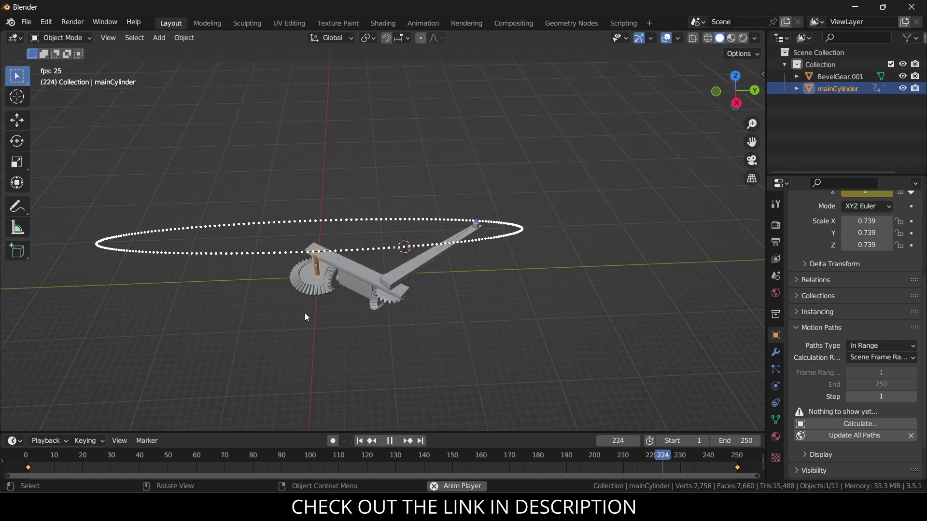